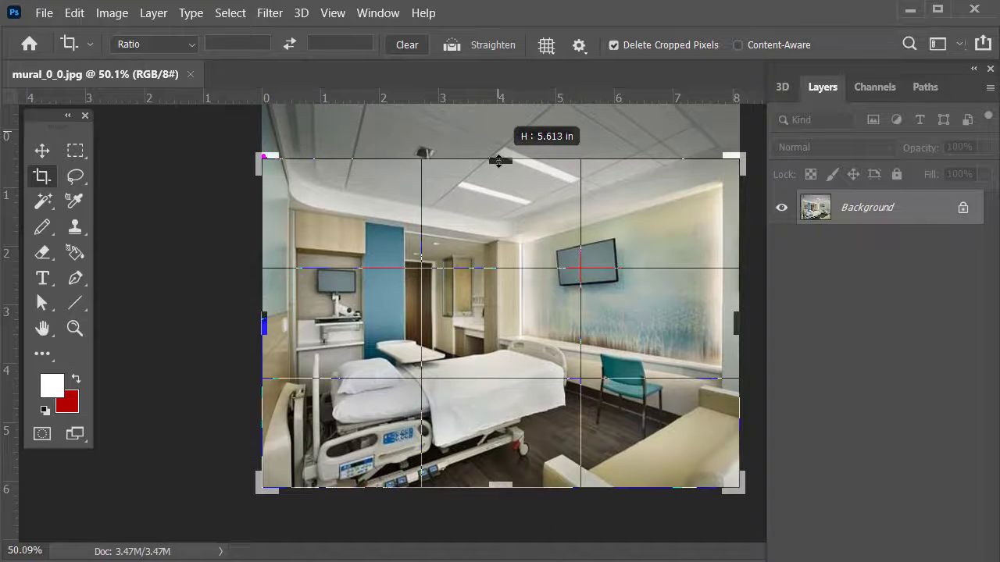
# Crop the room photo from the ceiling side to about 5.6 in high and resize it to 1280 pixels wide.
pyautogui.press('Return')
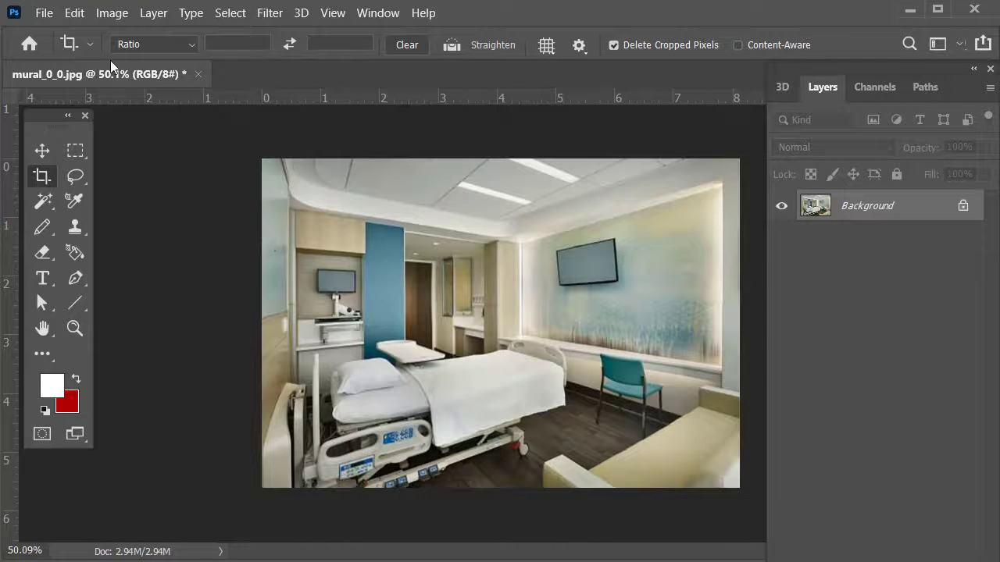
pyautogui.click(111, 13)
pyautogui.click(175, 149)
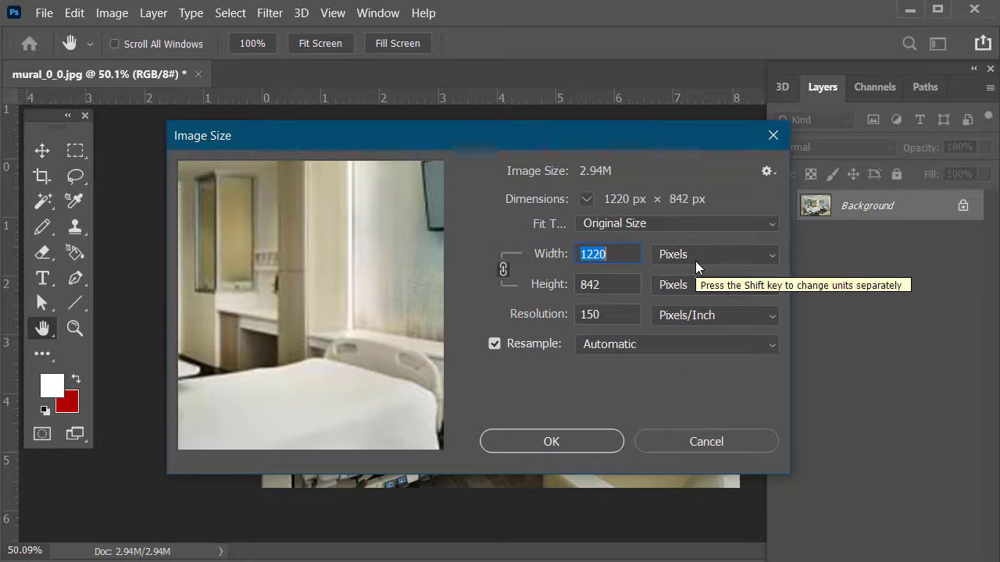
pyautogui.write('1280')
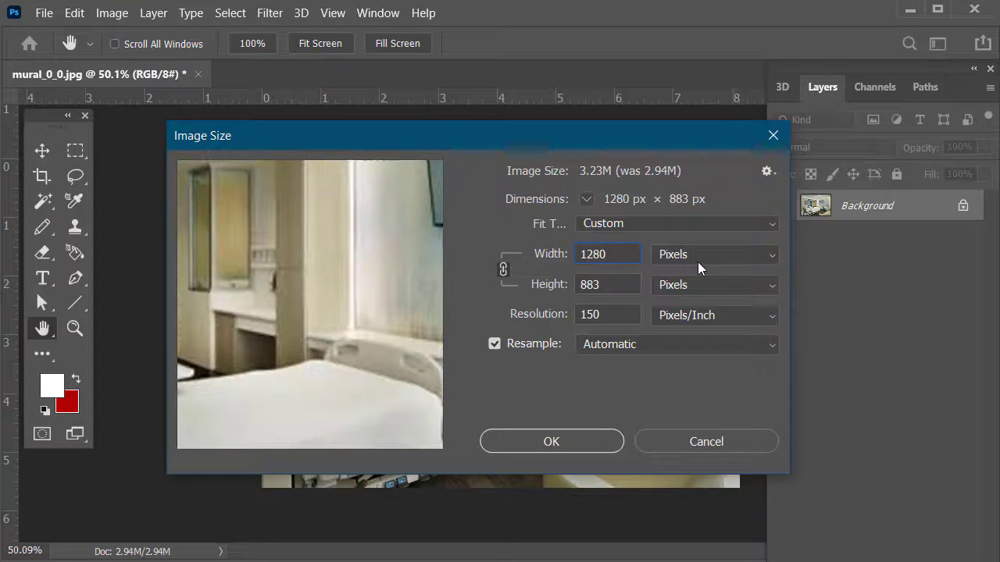
pyautogui.click(583, 441)
pyautogui.press('c')
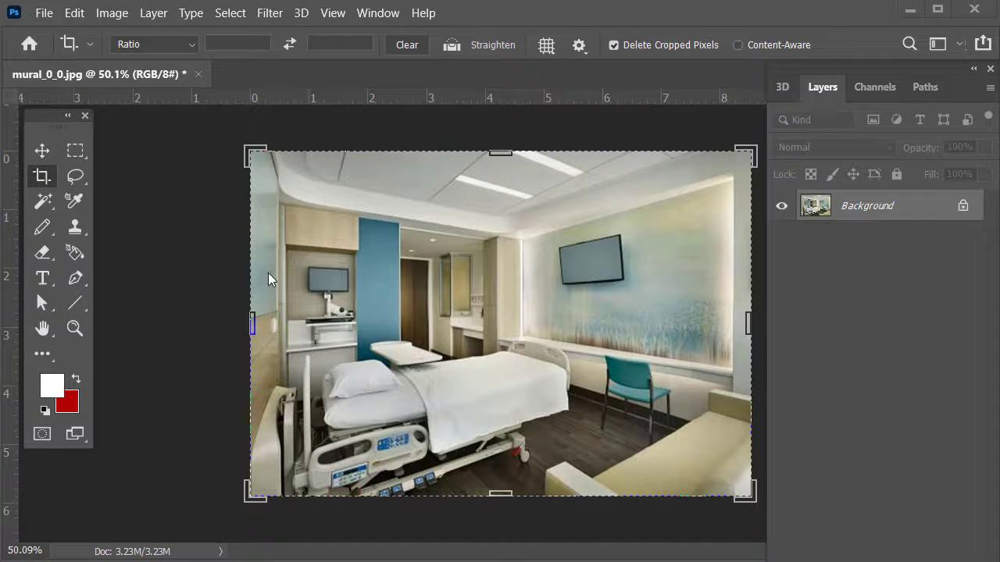
pyautogui.click(112, 13)
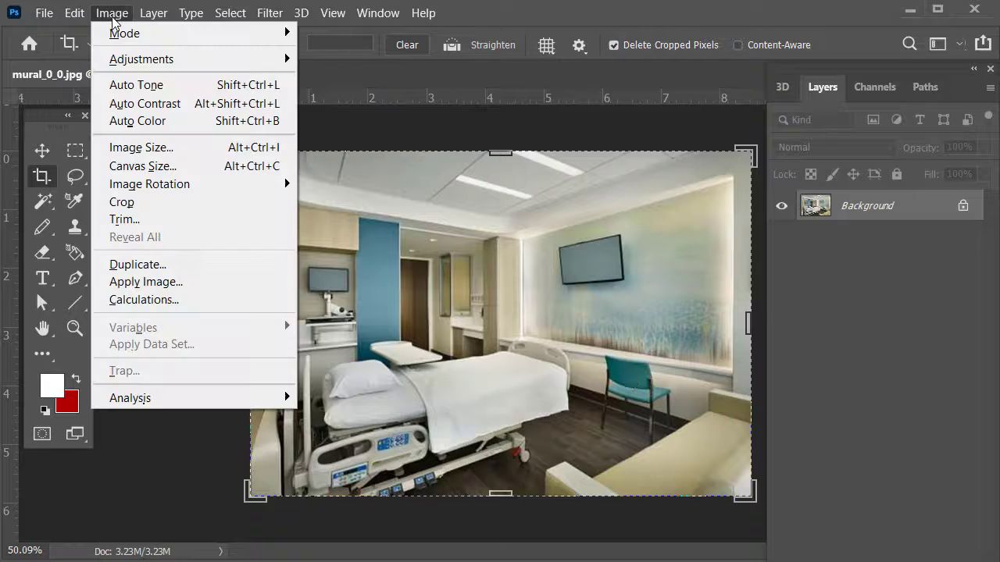
pyautogui.moveTo(140, 59)
pyautogui.click(405, 455)
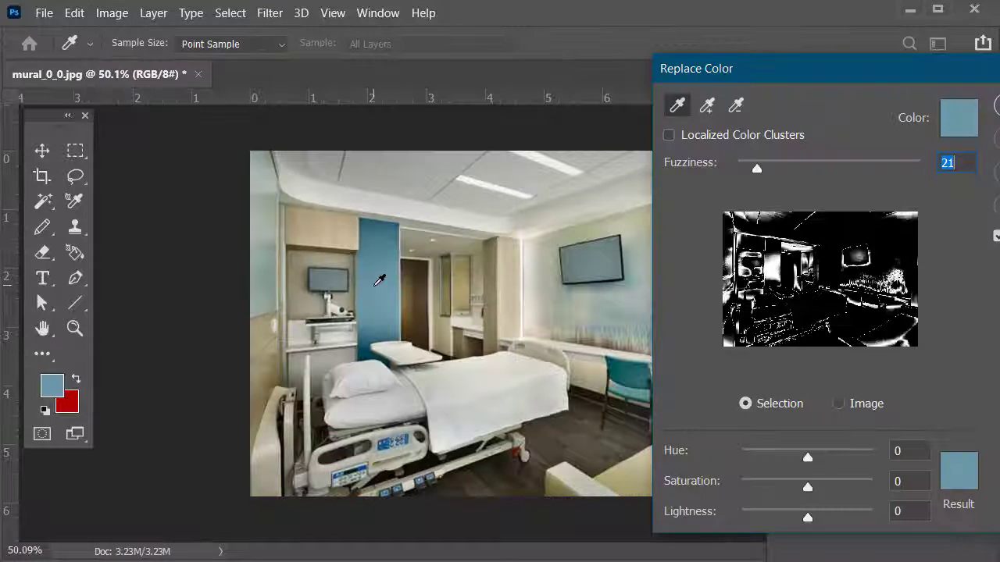
pyautogui.moveTo(756, 171); pyautogui.dragTo(747, 166)
pyautogui.moveTo(796, 68); pyautogui.dragTo(609, 54)
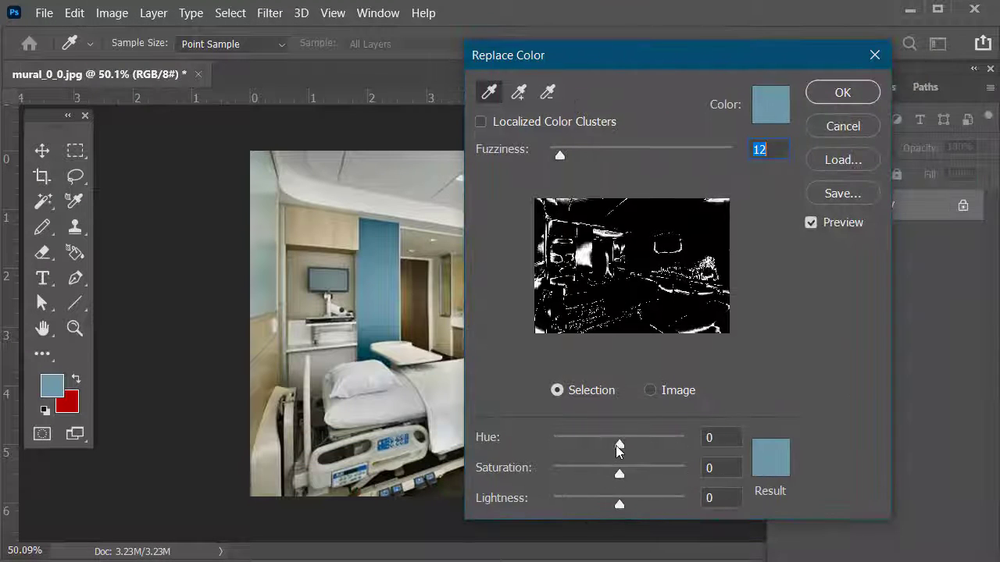
pyautogui.moveTo(620, 472); pyautogui.dragTo(553, 471)
pyautogui.click(589, 151)
pyautogui.click(579, 472)
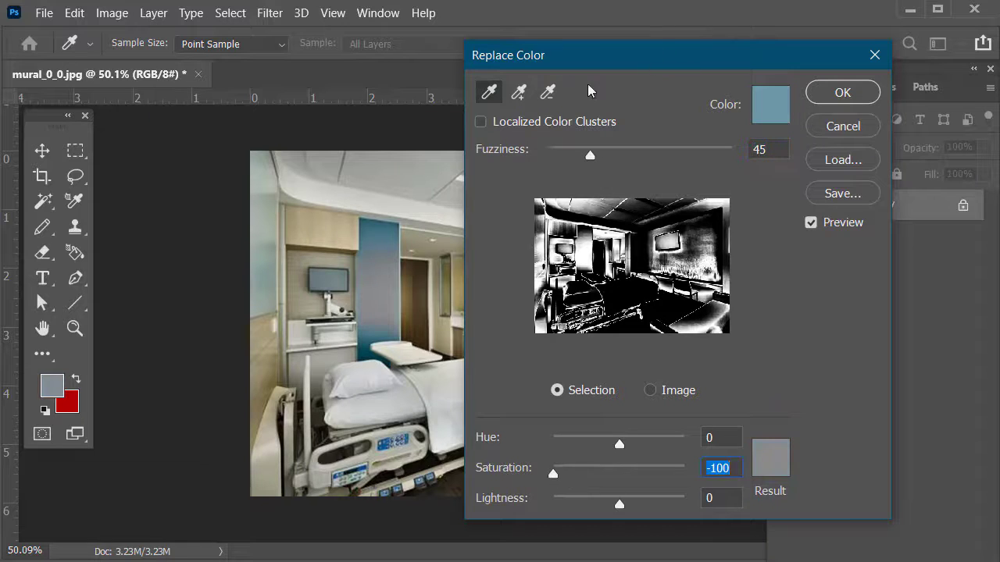
pyautogui.moveTo(667, 60); pyautogui.dragTo(413, 99)
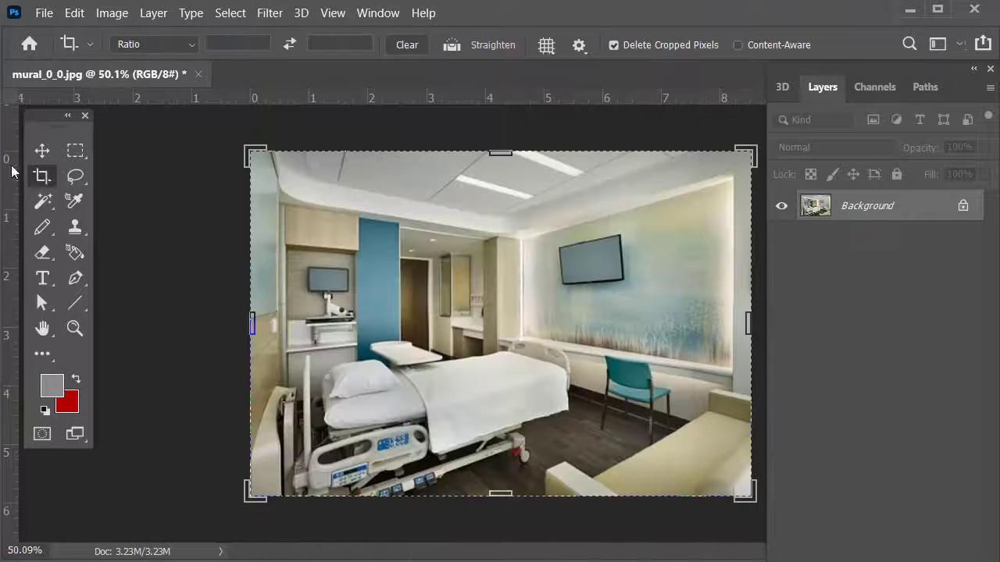
# Select the entire blue wall panel behind the bed with the Magic Wand at tolerance 24, including its upper and lower ends.
pyautogui.click(43, 201)
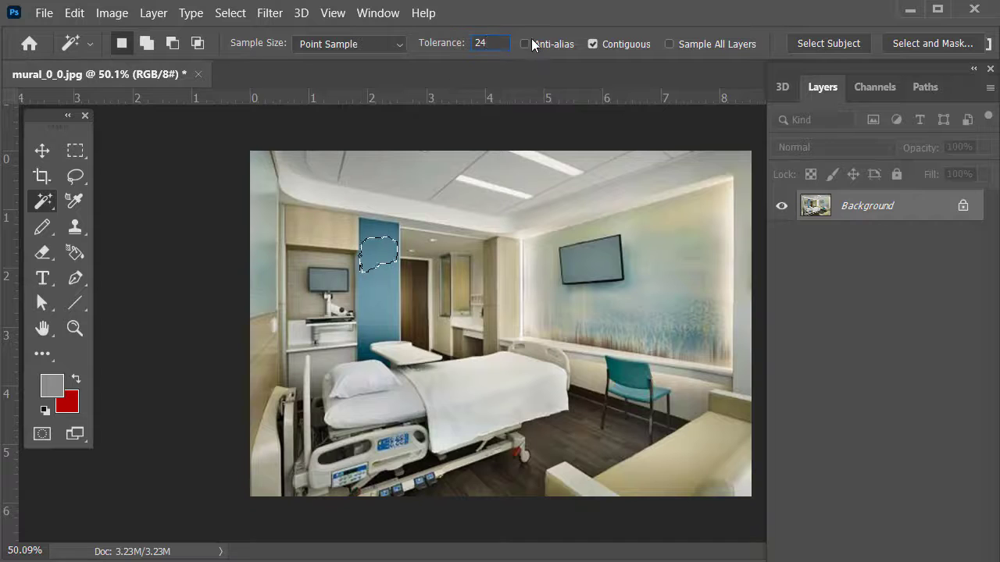
pyautogui.click(386, 264)
pyautogui.keyDown('shift'); pyautogui.click(382, 235); pyautogui.keyUp('shift')
pyautogui.keyDown('shift'); pyautogui.click(377, 230); pyautogui.keyUp('shift')
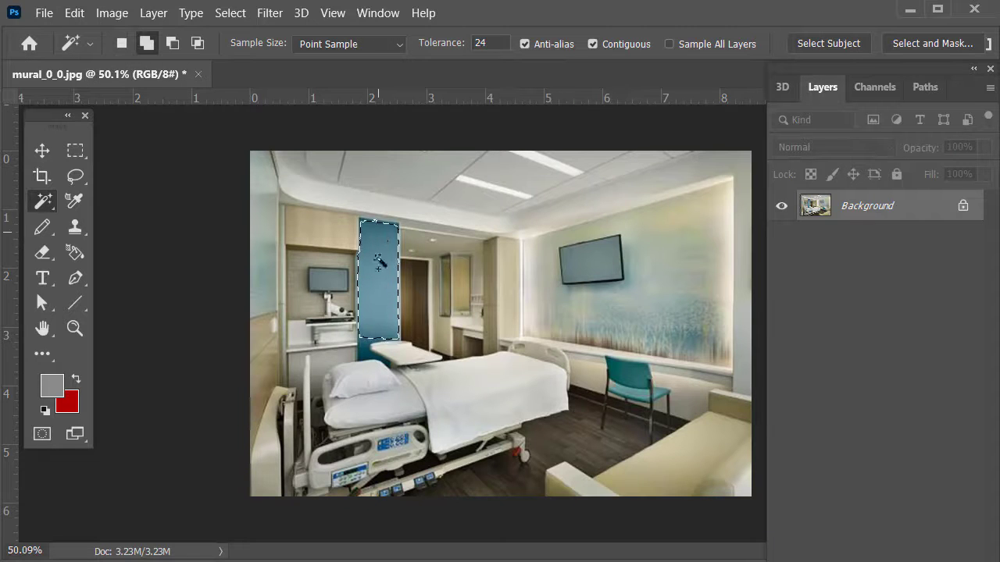
pyautogui.keyDown('shift'); pyautogui.click(365, 349); pyautogui.keyUp('shift')
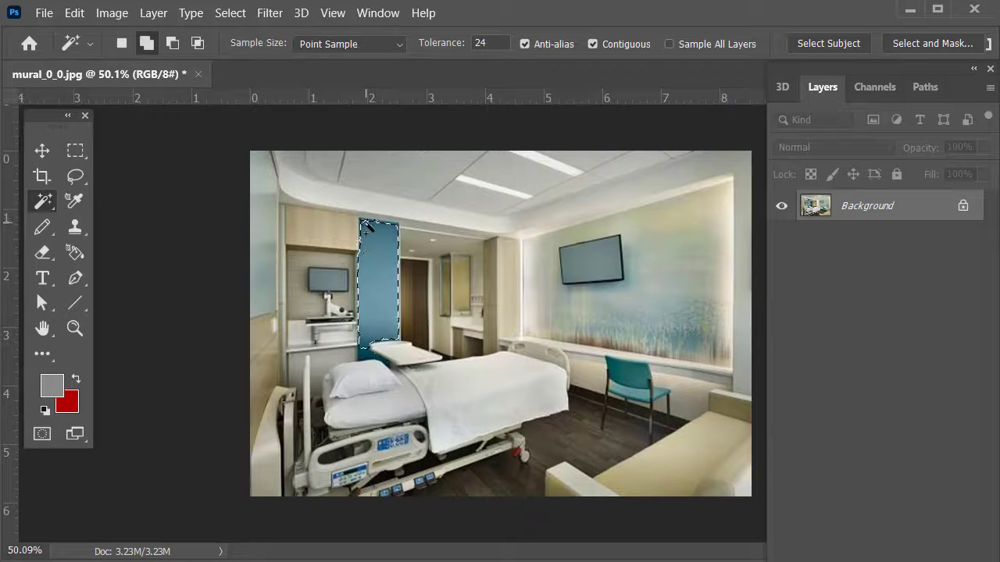
pyautogui.keyDown('shift'); pyautogui.click(374, 357); pyautogui.keyUp('shift')
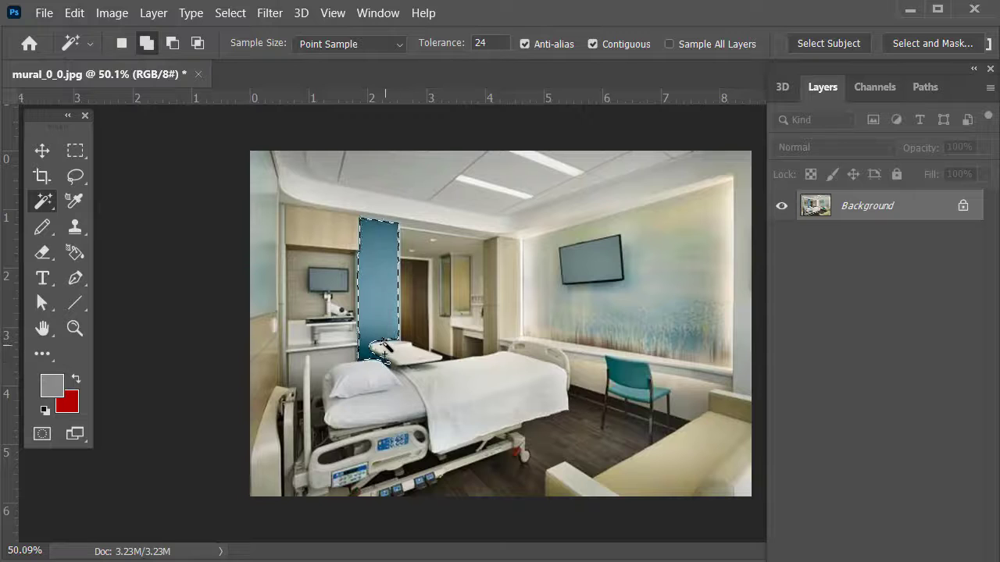
# Add the teal chair's back and seat and the bluish wall section at the photo's left edge to the selection.
pyautogui.keyDown('shift'); pyautogui.click(630, 380); pyautogui.keyUp('shift')
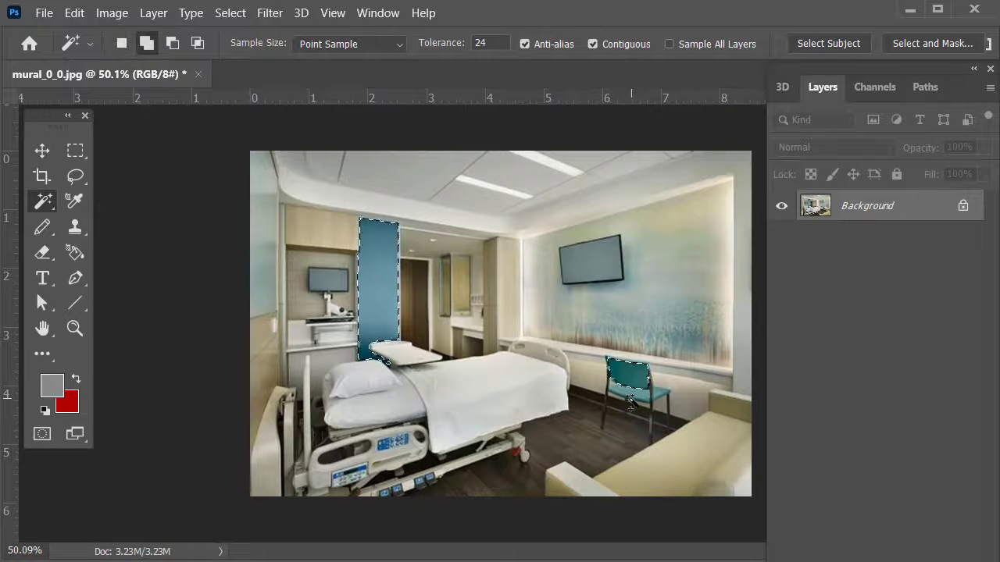
pyautogui.keyDown('shift'); pyautogui.click(626, 403); pyautogui.keyUp('shift')
pyautogui.keyDown('shift'); pyautogui.click(660, 395); pyautogui.keyUp('shift')
pyautogui.keyDown('shift'); pyautogui.click(266, 269); pyautogui.keyUp('shift')
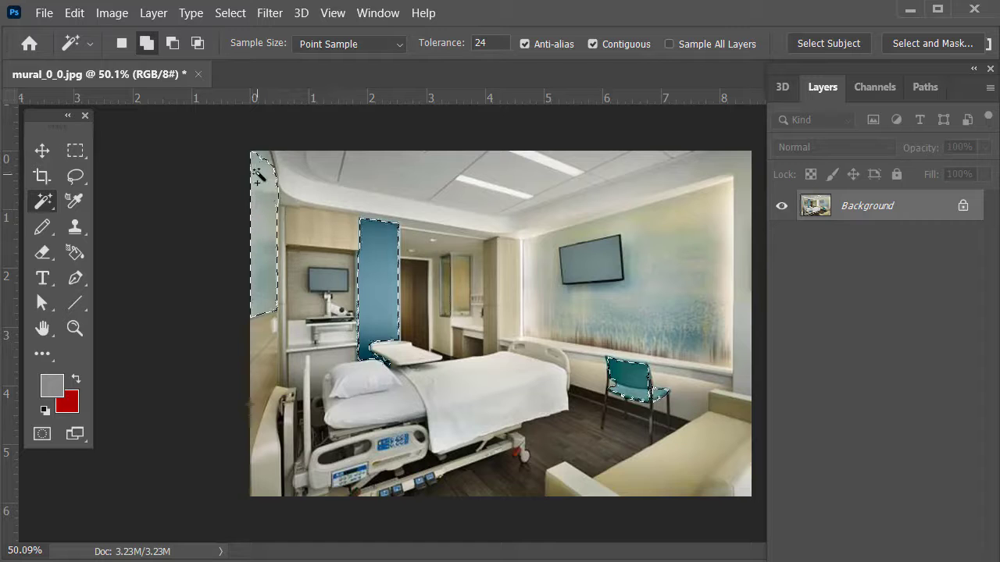
# Apply Hue/Saturation to the selected areas with saturation -84 and lightness +10, and clear the selection.
pyautogui.click(112, 13)
pyautogui.moveTo(152, 62)
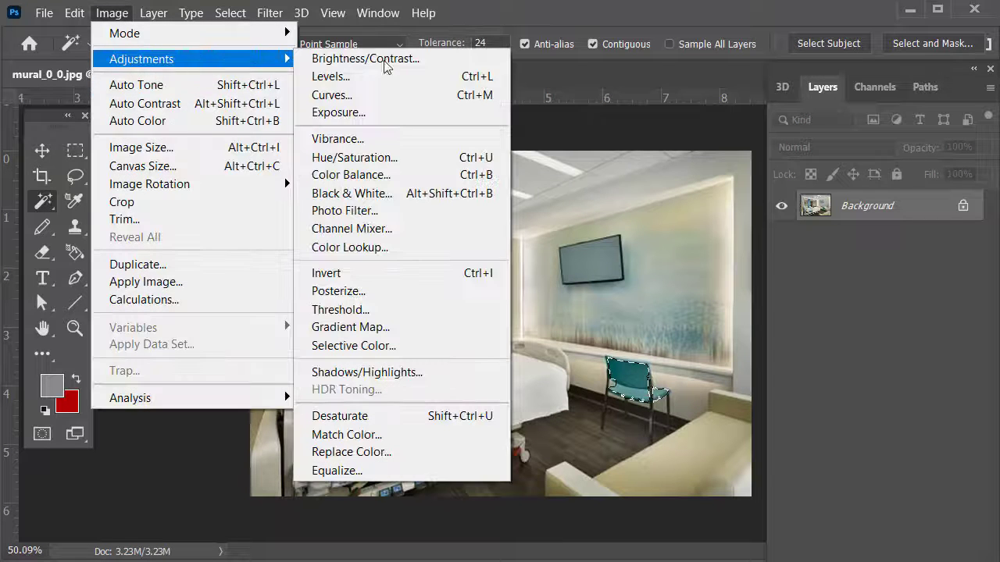
pyautogui.click(438, 159)
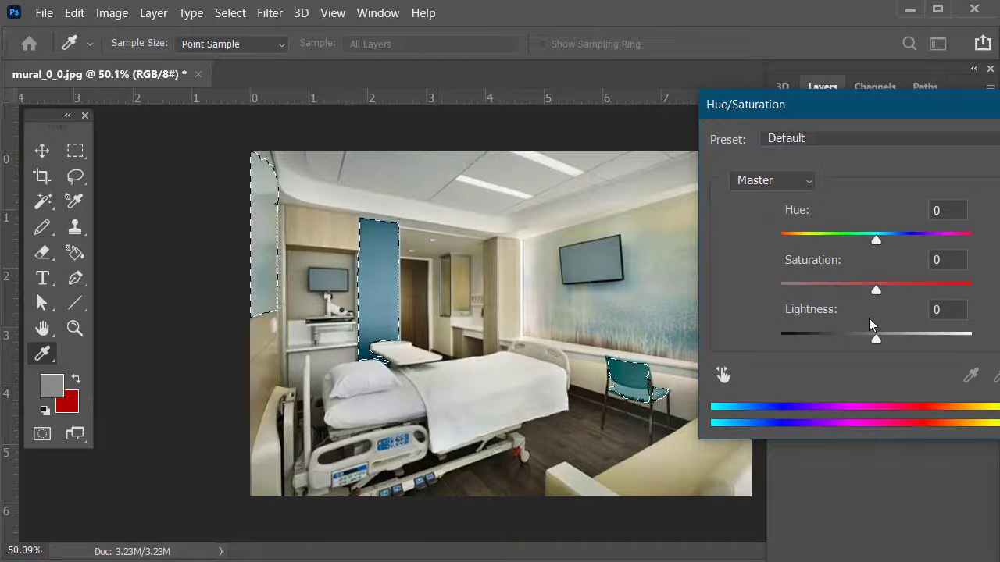
pyautogui.moveTo(876, 289); pyautogui.dragTo(797, 290)
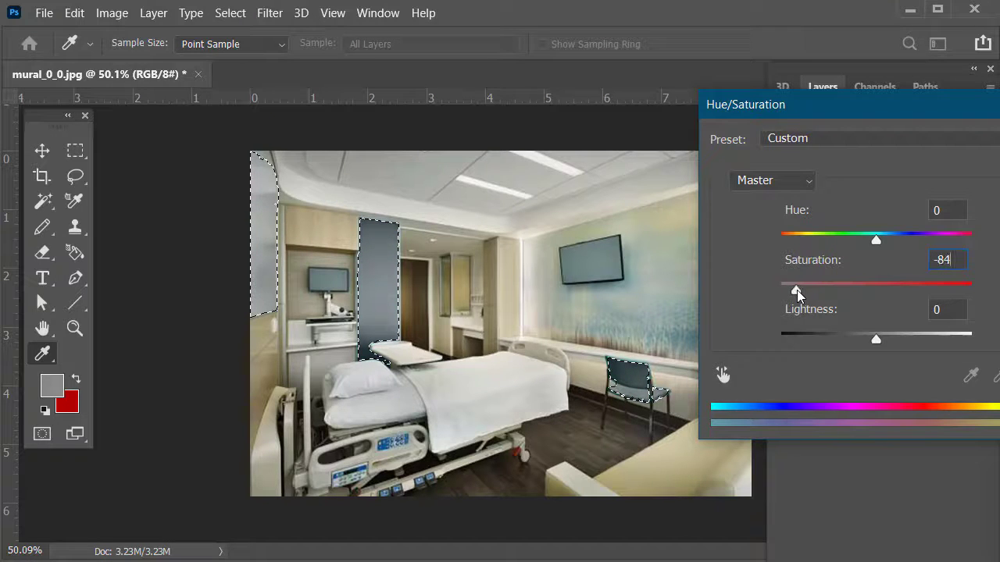
pyautogui.click(886, 336)
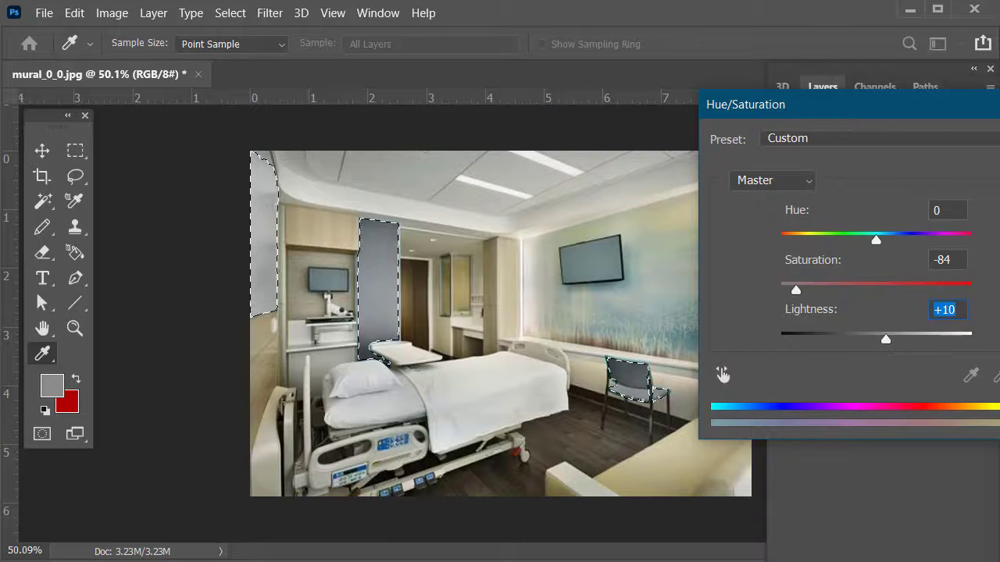
pyautogui.press('Return')
pyautogui.hotkey('ctrl', 'd')
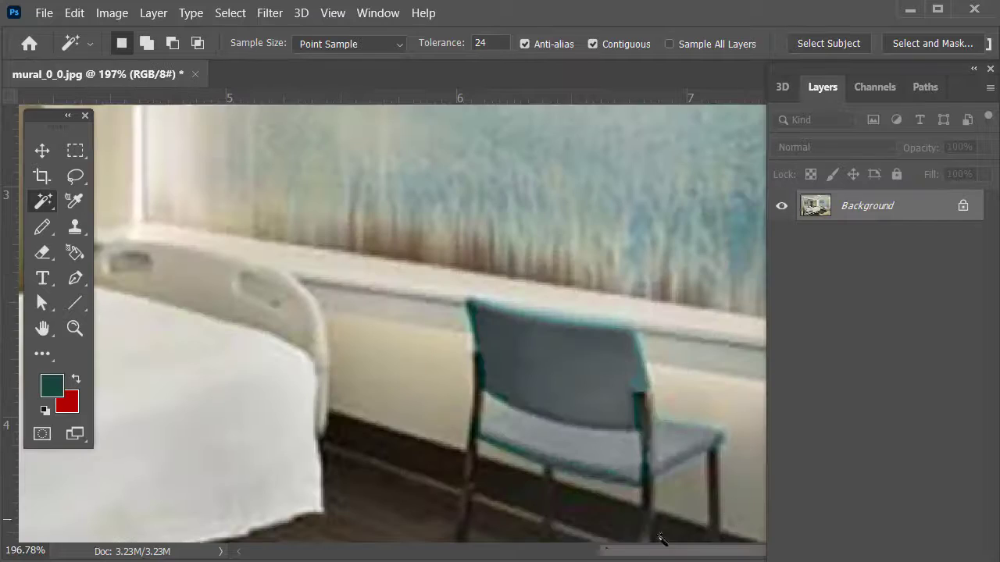
# Draw loose Lasso selections around the grey wall panel and the chair, combining both into one selection.
pyautogui.click(594, 555)
pyautogui.scroll(-6, 615, 457)
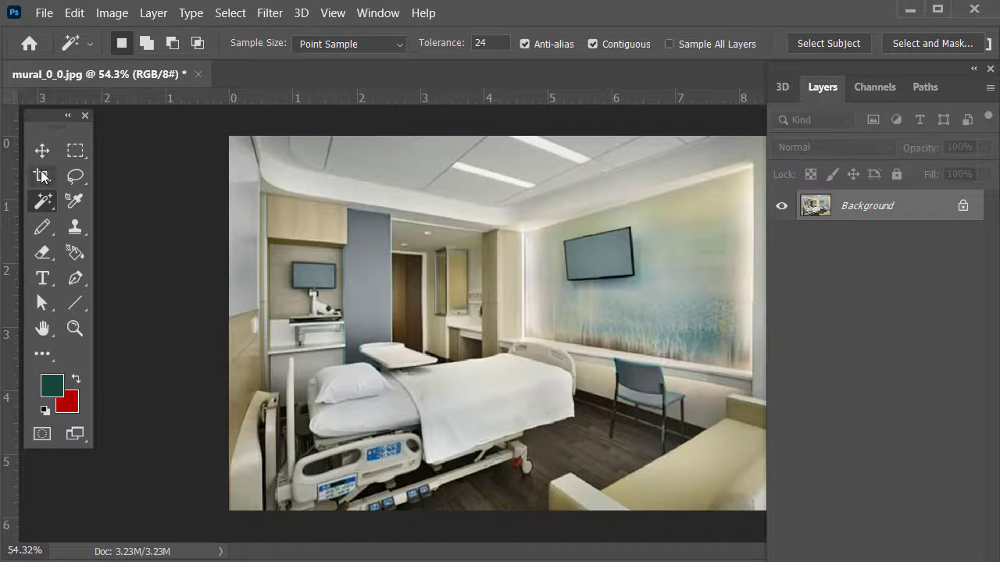
pyautogui.click(75, 177)
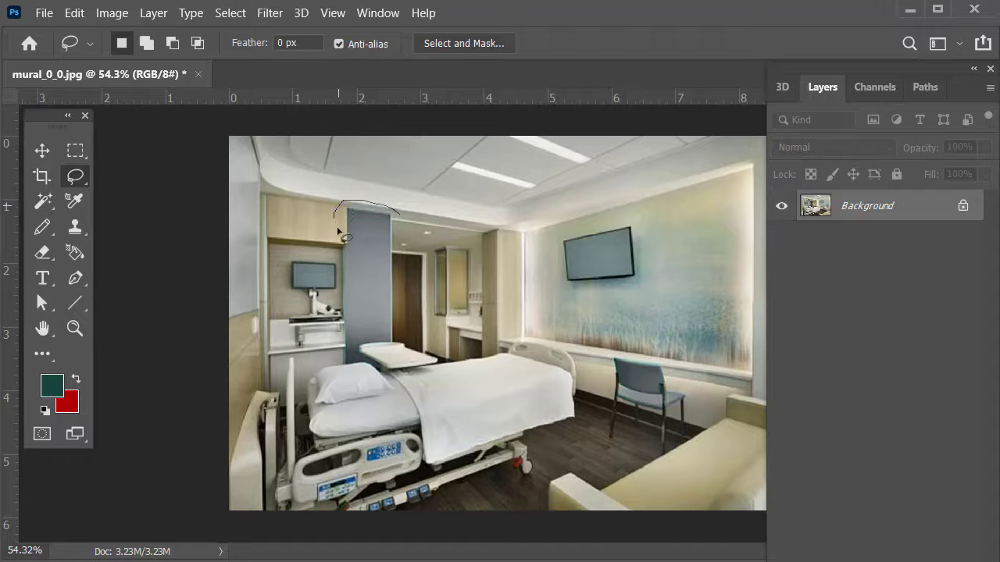
pyautogui.moveTo(397, 350); pyautogui.dragTo(400, 342)
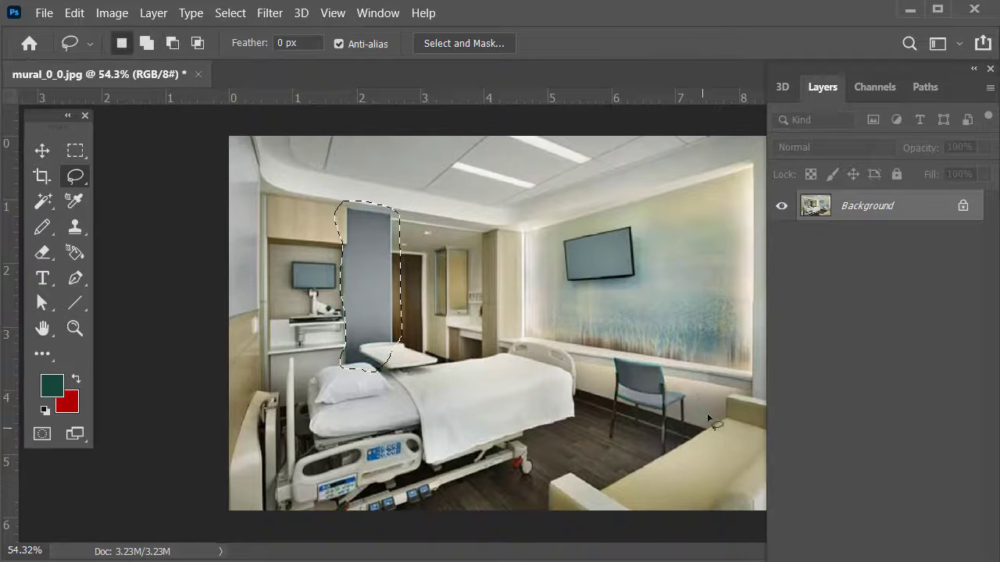
pyautogui.moveTo(706, 400); pyautogui.dragTo(683, 469)
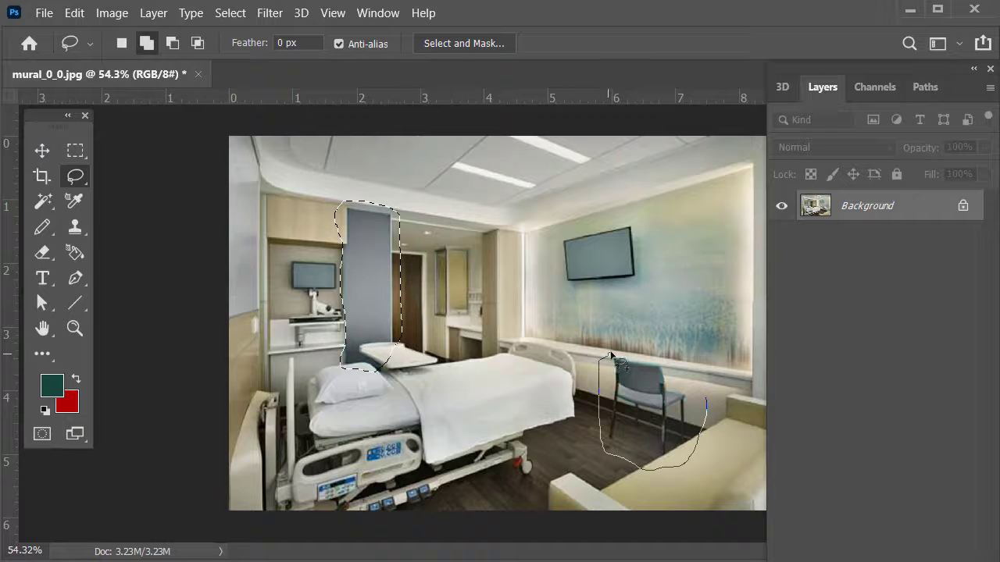
pyautogui.moveTo(670, 361); pyautogui.dragTo(692, 374)
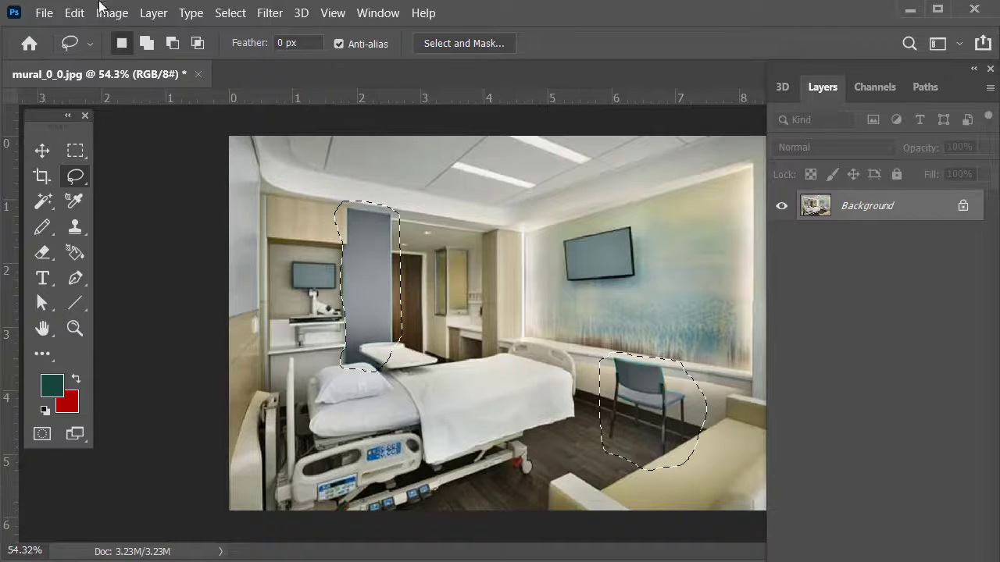
# Strongly lower the saturation of the Greens range in the selected panel and chair areas with Hue/Saturation.
pyautogui.click(106, 11)
pyautogui.moveTo(179, 59)
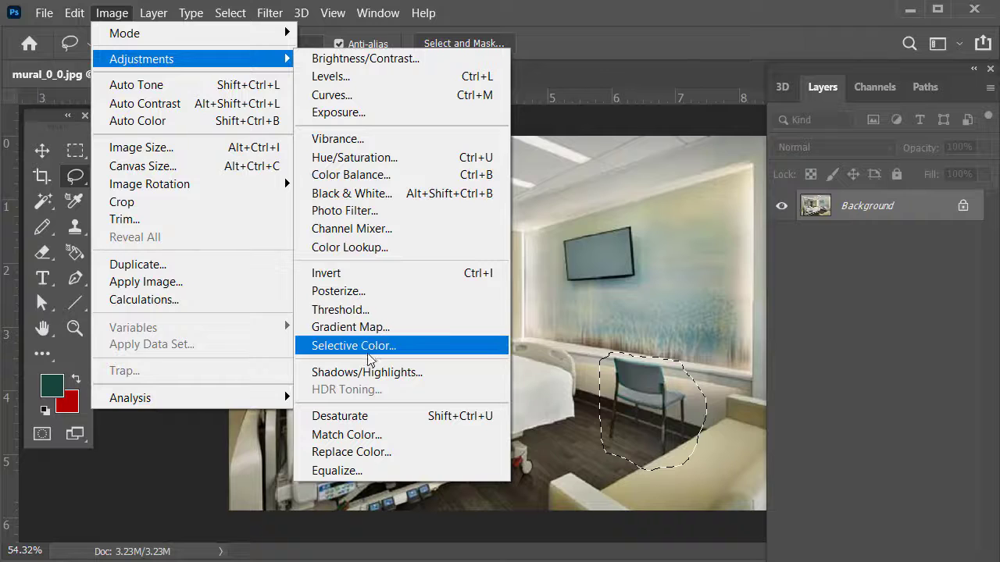
pyautogui.click(395, 159)
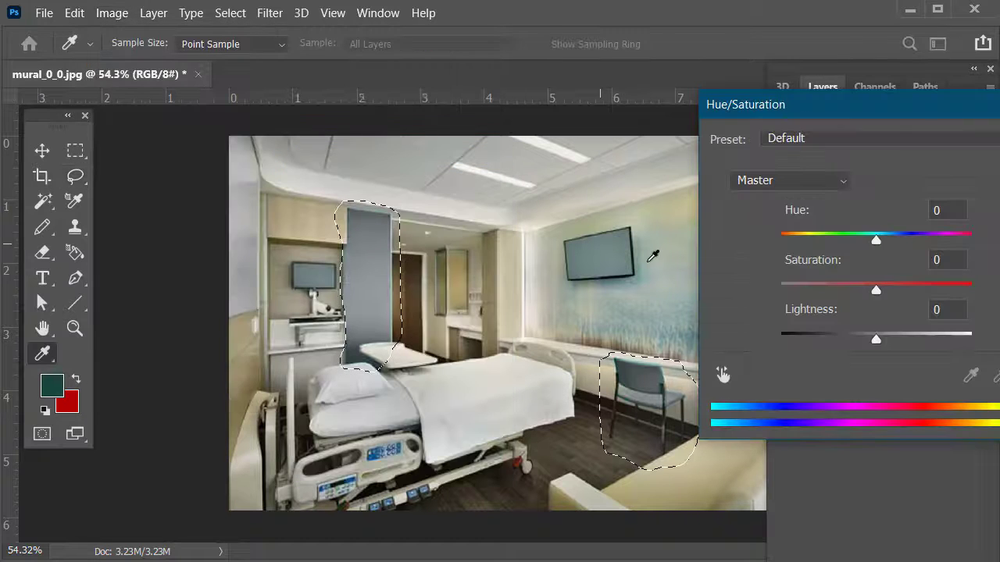
pyautogui.click(801, 190)
pyautogui.click(781, 253)
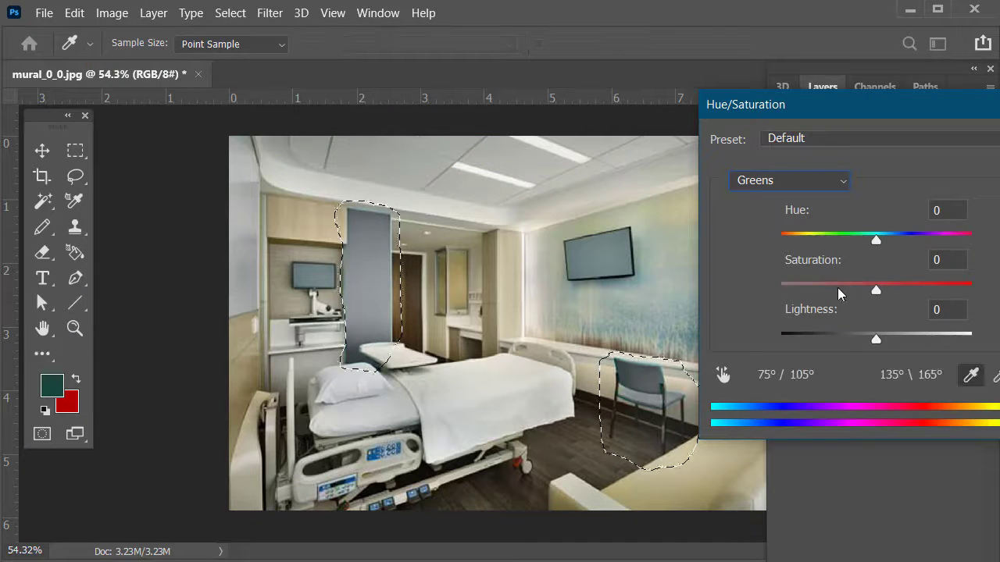
pyautogui.click(828, 286)
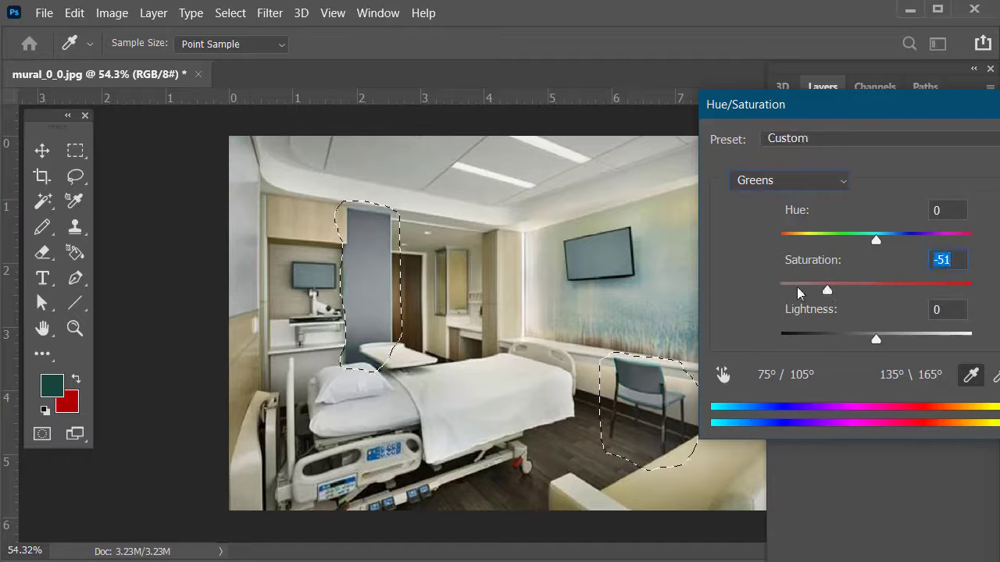
pyautogui.moveTo(798, 287)
pyautogui.mouseDown()
pyautogui.moveTo(846, 288)
pyautogui.moveTo(777, 291)
pyautogui.mouseUp()
# Set the Cyans saturation to -100 for the same areas, apply the adjustment and clear the selection.
pyautogui.click(827, 181)
pyautogui.click(806, 269)
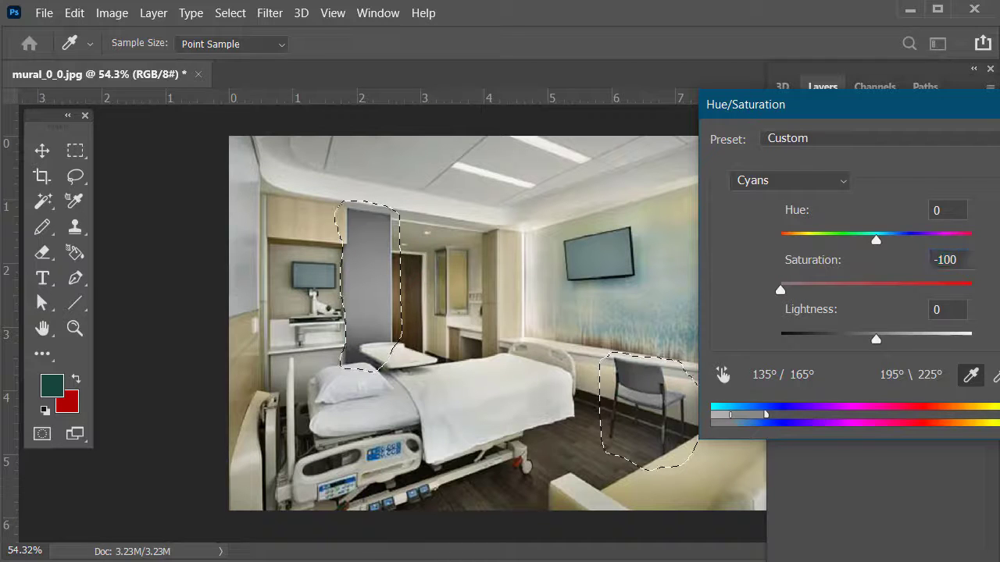
pyautogui.press('Return')
pyautogui.hotkey('ctrl', 'd')
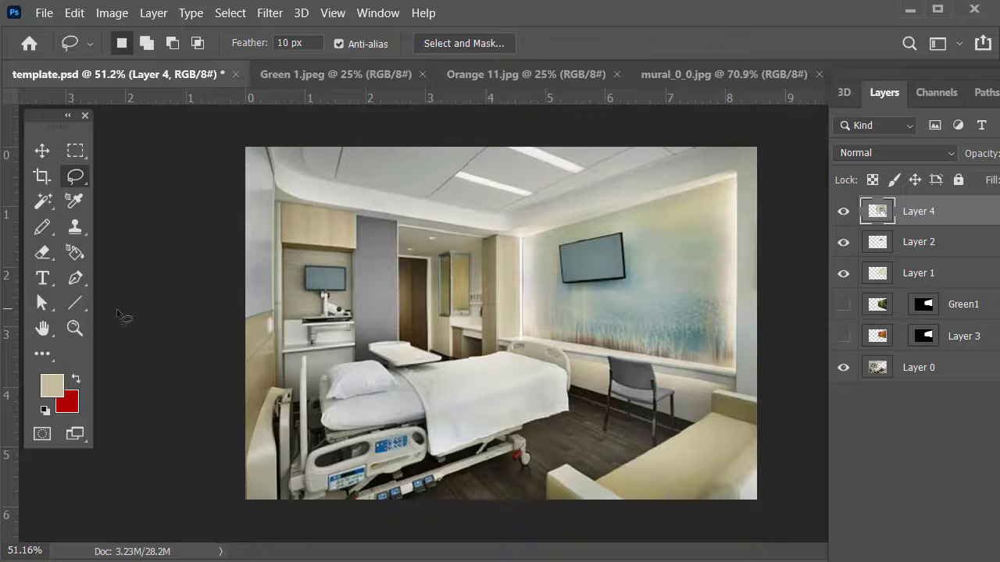
# Outline the narrow side of the mirrored cabinet next to the brown door with a four-cornered Polygonal Lasso selection.
pyautogui.click(80, 332)
pyautogui.click(457, 267)
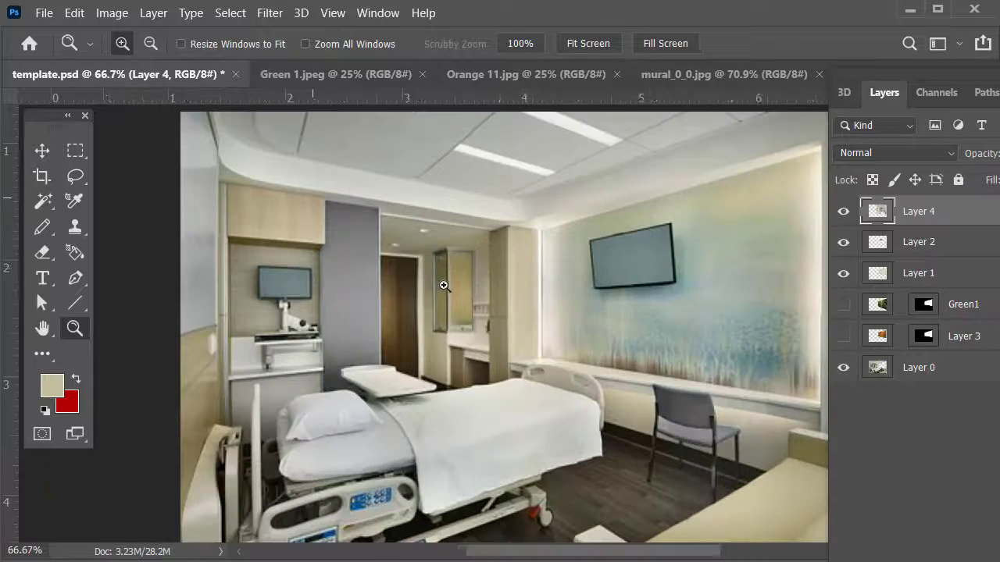
pyautogui.click(458, 268)
pyautogui.click(458, 269)
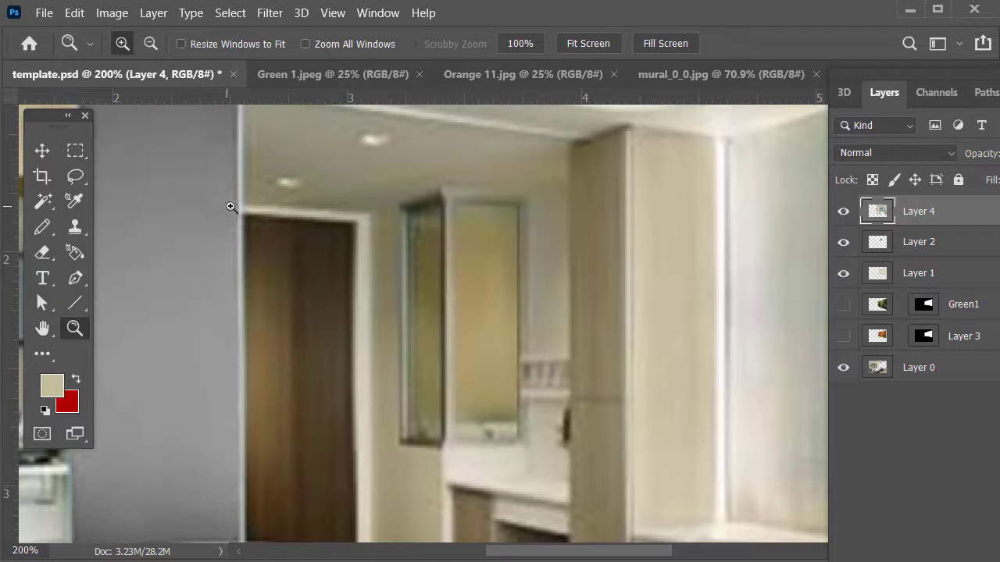
pyautogui.click(75, 176)
pyautogui.rightClick(75, 175)
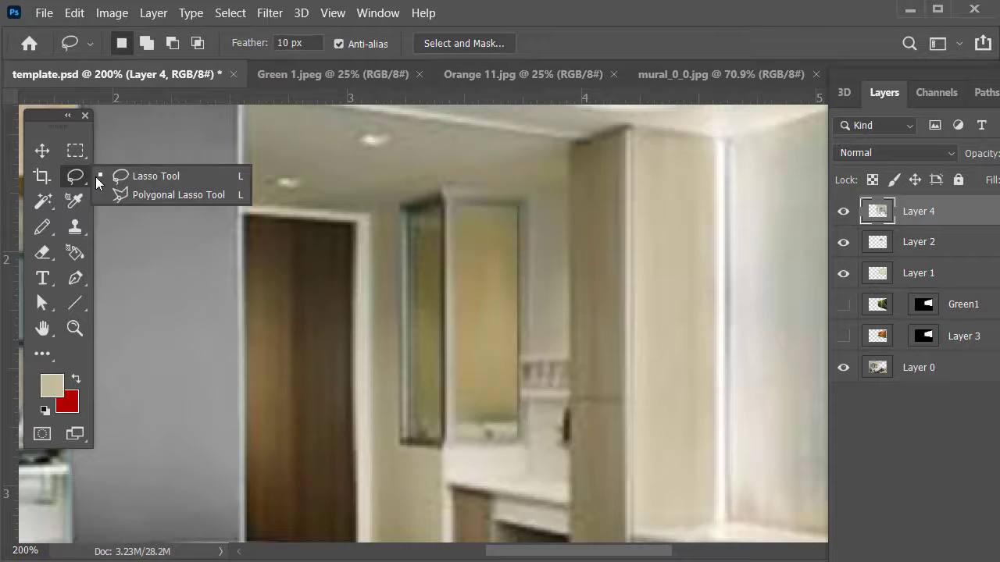
pyautogui.click(160, 194)
pyautogui.click(380, 208)
pyautogui.click(447, 186)
pyautogui.click(447, 454)
pyautogui.click(391, 450)
pyautogui.click(379, 207)
pyautogui.scroll(-3, 446, 380)
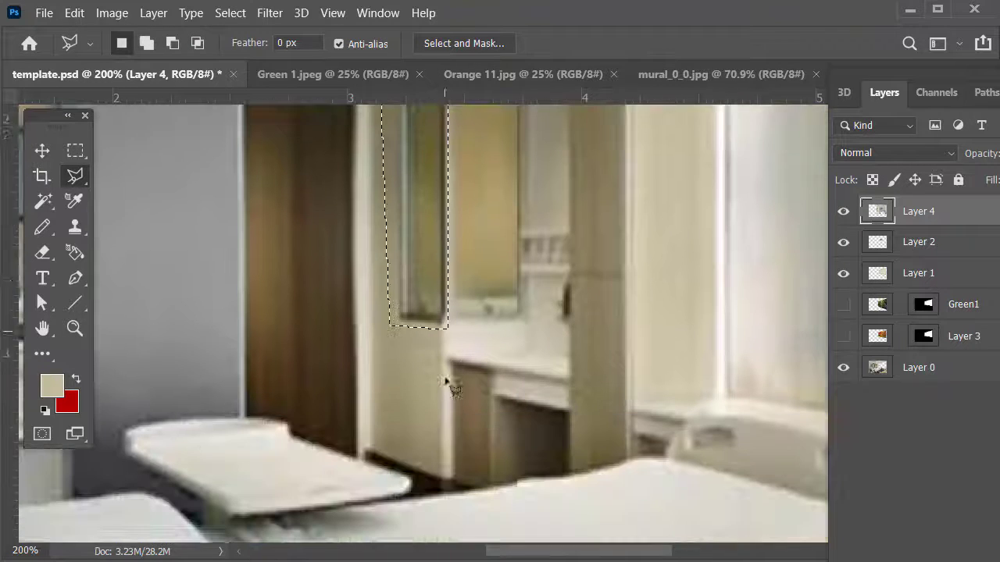
# Cover the selected narrow mirrored cabinet side on Layer 0 with wall texture sampled from below it using the Clone Stamp.
pyautogui.click(75, 226)
pyautogui.keyDown('alt'); pyautogui.click(429, 373); pyautogui.keyUp('alt')
pyautogui.moveTo(457, 329); pyautogui.dragTo(458, 317)
pyautogui.click(919, 367)
pyautogui.moveTo(436, 368)
pyautogui.mouseDown()
pyautogui.moveTo(434, 312)
pyautogui.moveTo(414, 281)
pyautogui.moveTo(437, 305)
pyautogui.moveTo(441, 239)
pyautogui.moveTo(391, 237)
pyautogui.moveTo(438, 177)
pyautogui.mouseUp()
pyautogui.scroll(2, 437, 305)
pyautogui.keyDown('alt'); pyautogui.click(442, 452); pyautogui.keyUp('alt')
pyautogui.hotkey('ctrl', 'z')
pyautogui.scroll(2, 473, 328)
pyautogui.moveTo(395, 358)
pyautogui.mouseDown()
pyautogui.moveTo(387, 197)
pyautogui.moveTo(428, 167)
pyautogui.moveTo(392, 190)
pyautogui.moveTo(390, 182)
pyautogui.moveTo(407, 208)
pyautogui.moveTo(396, 301)
pyautogui.moveTo(402, 220)
pyautogui.moveTo(402, 352)
pyautogui.moveTo(414, 371)
pyautogui.moveTo(435, 354)
pyautogui.moveTo(408, 340)
pyautogui.moveTo(407, 194)
pyautogui.moveTo(418, 202)
pyautogui.moveTo(436, 181)
pyautogui.moveTo(405, 213)
pyautogui.moveTo(418, 202)
pyautogui.moveTo(421, 239)
pyautogui.moveTo(397, 254)
pyautogui.moveTo(430, 323)
pyautogui.moveTo(414, 341)
pyautogui.moveTo(417, 372)
pyautogui.moveTo(410, 344)
pyautogui.moveTo(428, 364)
pyautogui.moveTo(443, 324)
pyautogui.moveTo(414, 321)
pyautogui.mouseUp()
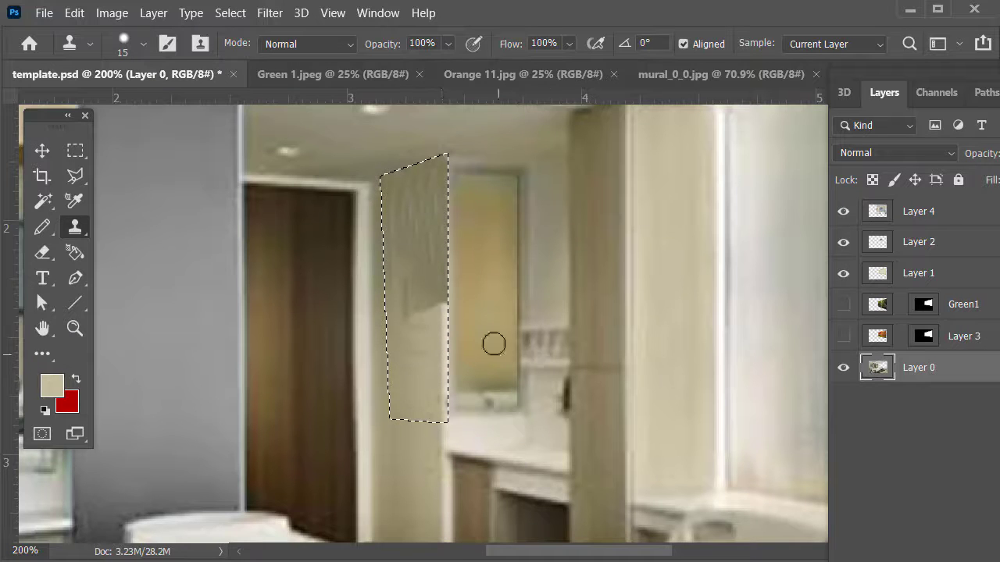
# Smooth the cloned cabinet side with a Gaussian Blur and clear the selection.
pyautogui.hotkey('ctrl', '0')
pyautogui.click(270, 12)
pyautogui.click(580, 297)
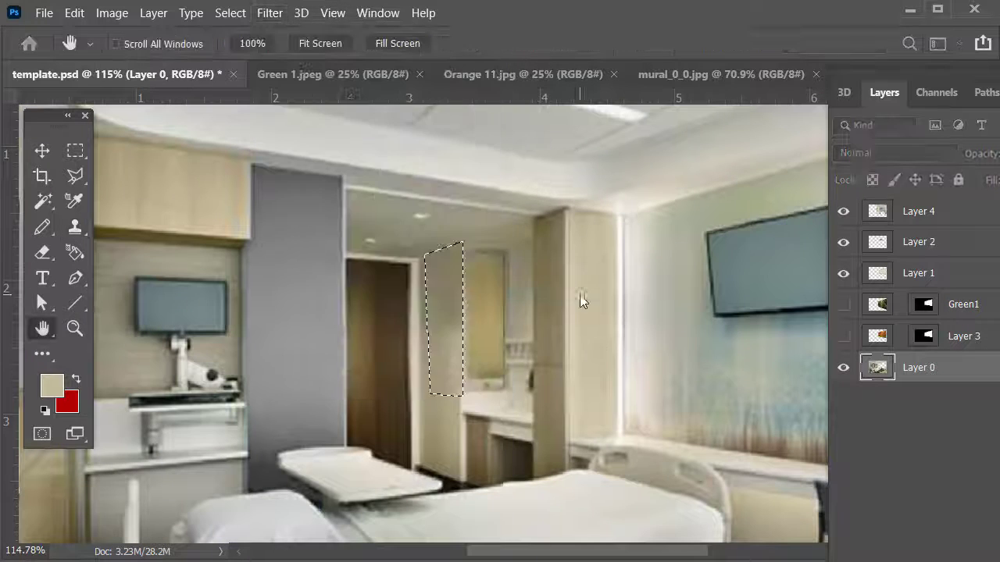
pyautogui.click(885, 124)
pyautogui.scroll(2, 426, 350)
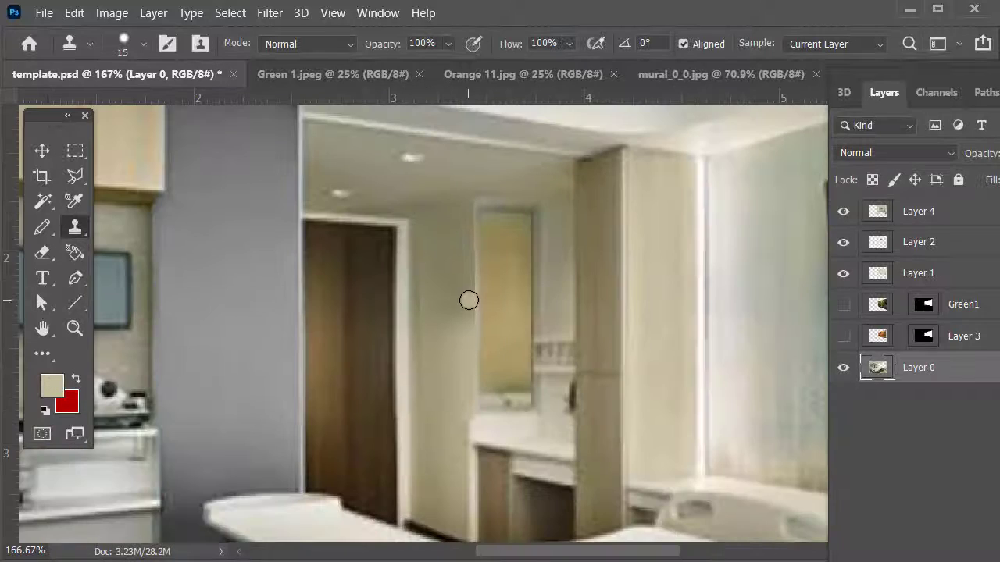
# Set up the Smudge tool with a 14 px Soft Round brush at 35% strength for the patched wall.
pyautogui.rightClick(44, 336)
pyautogui.rightClick(44, 356)
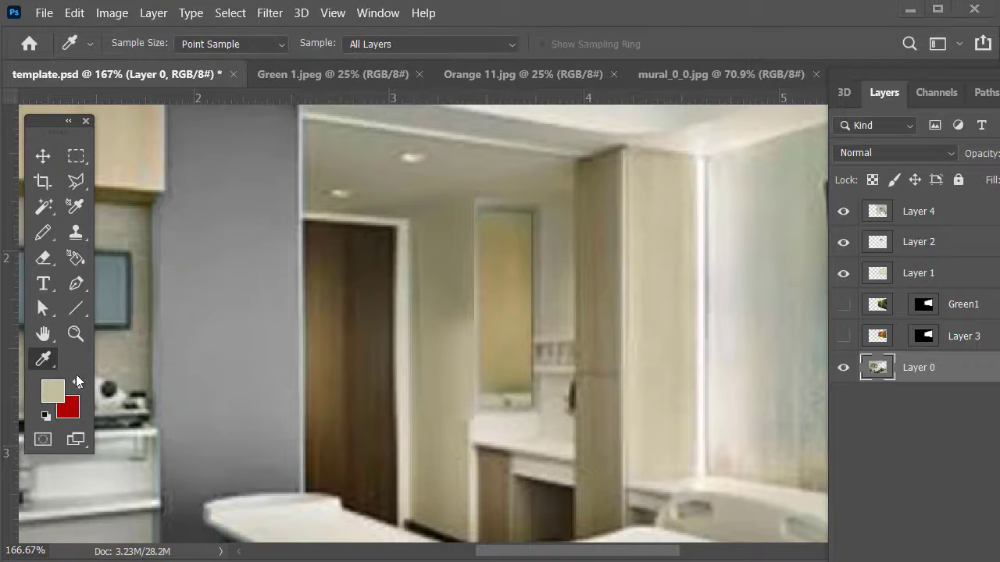
pyautogui.click(128, 476)
pyautogui.click(143, 44)
pyautogui.click(123, 259)
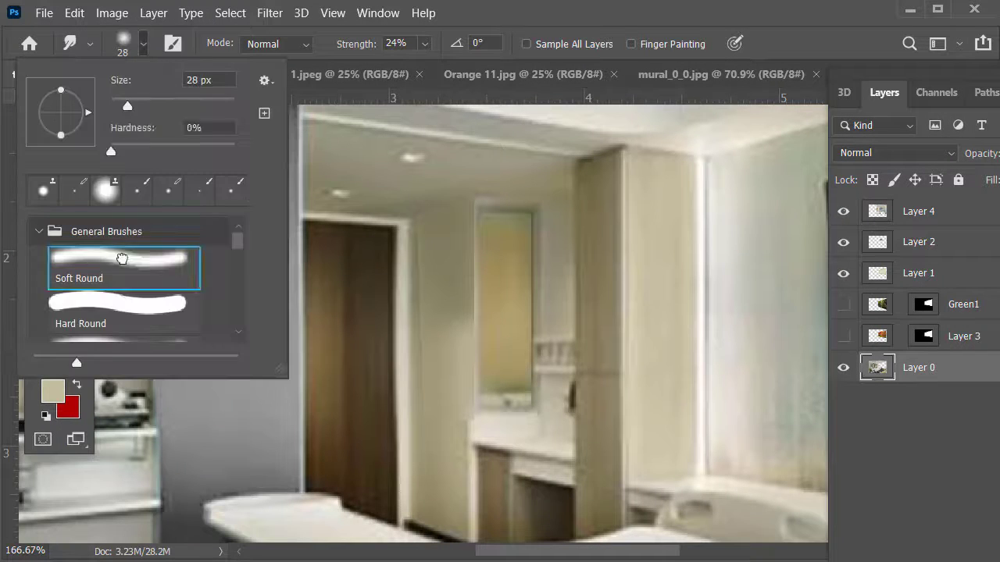
pyautogui.click(421, 241)
pyautogui.click(425, 45)
pyautogui.moveTo(430, 65); pyautogui.dragTo(439, 66)
pyautogui.click(143, 45)
pyautogui.moveTo(52, 97); pyautogui.dragTo(38, 97)
pyautogui.click(423, 337)
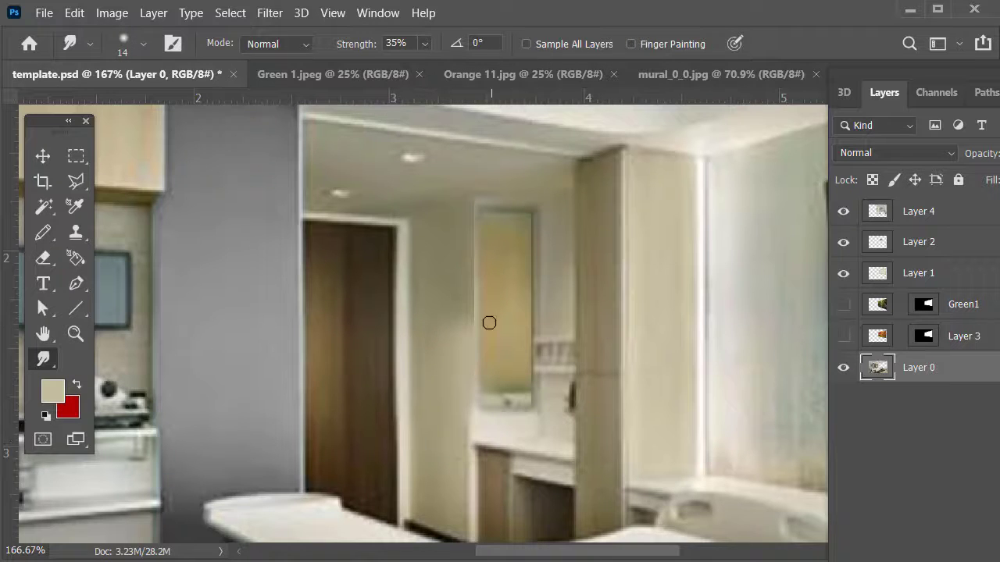
# Clone the white backsplash over the mirror's lower edge and retouch the wall just beside it on Layer 0.
pyautogui.click(76, 235)
pyautogui.keyDown('alt'); pyautogui.click(469, 440); pyautogui.keyUp('alt')
pyautogui.moveTo(472, 406)
pyautogui.mouseDown()
pyautogui.moveTo(496, 430)
pyautogui.moveTo(521, 409)
pyautogui.mouseUp()
pyautogui.keyDown('alt'); pyautogui.click(496, 431); pyautogui.keyUp('alt')
pyautogui.keyDown('alt'); pyautogui.click(507, 426); pyautogui.keyUp('alt')
pyautogui.moveTo(495, 402)
pyautogui.mouseDown()
pyautogui.moveTo(520, 391)
pyautogui.moveTo(482, 383)
pyautogui.moveTo(519, 416)
pyautogui.moveTo(536, 399)
pyautogui.moveTo(544, 453)
pyautogui.mouseUp()
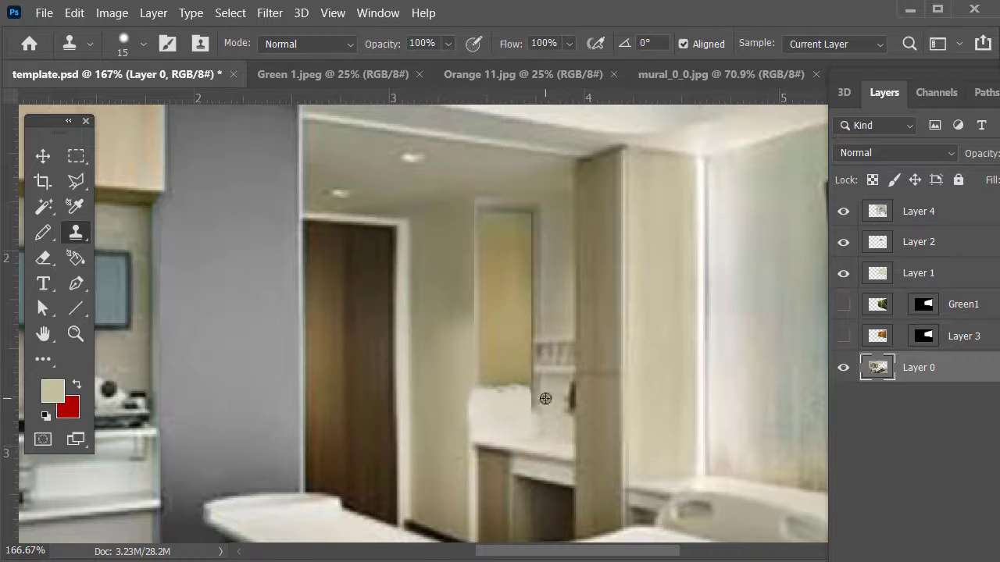
pyautogui.keyDown('alt'); pyautogui.click(545, 399); pyautogui.keyUp('alt')
pyautogui.scroll(-1, 545, 399)
pyautogui.moveTo(542, 367)
pyautogui.mouseDown()
pyautogui.moveTo(538, 396)
pyautogui.moveTo(558, 361)
pyautogui.mouseUp()
# Copy a tall rectangular strip beside the mirror to a new layer and fit it over the shelf items.
pyautogui.click(76, 157)
pyautogui.moveTo(591, 198)
pyautogui.mouseDown()
pyautogui.moveTo(539, 297)
pyautogui.moveTo(574, 346)
pyautogui.moveTo(563, 408)
pyautogui.mouseUp()
pyautogui.hotkey('ctrl', 'j')
pyautogui.press('v')
pyautogui.hotkey('ctrl', 't')
pyautogui.press('Return')
pyautogui.moveTo(570, 380); pyautogui.dragTo(572, 374)
# Raise the brightness and lower the contrast of the copied strip with Brightness/Contrast.
pyautogui.click(112, 13)
pyautogui.moveTo(117, 61)
pyautogui.click(364, 58)
pyautogui.moveTo(677, 433); pyautogui.dragTo(699, 435)
pyautogui.moveTo(678, 481); pyautogui.dragTo(633, 482)
pyautogui.moveTo(699, 433); pyautogui.dragTo(695, 434)
pyautogui.press('Return')
# Delete the part of the copied strip that overlaps the wooden column, clear the selection and activate the Smudge tool.
pyautogui.click(76, 157)
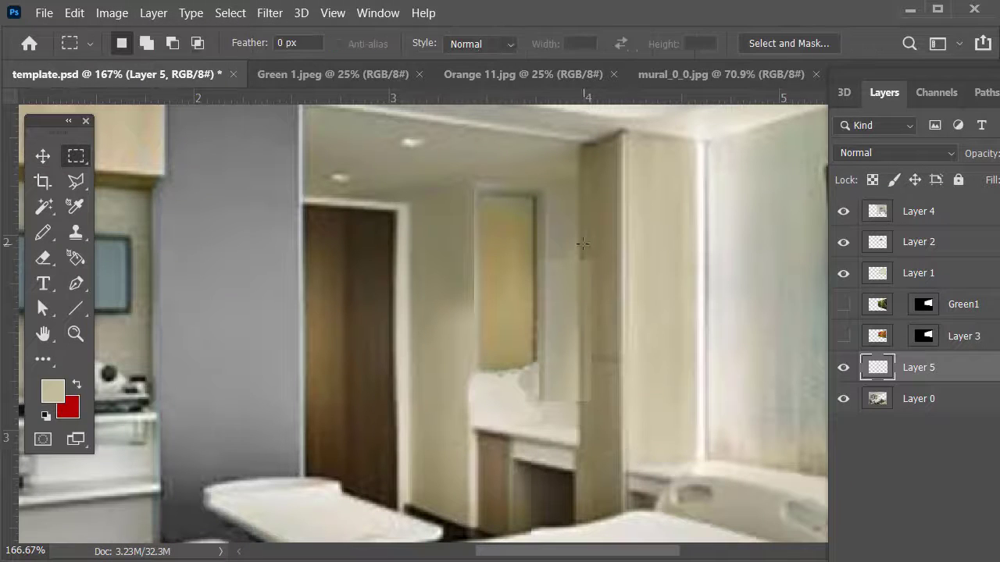
pyautogui.moveTo(583, 245); pyautogui.dragTo(663, 479)
pyautogui.press('Delete')
pyautogui.hotkey('ctrl', 'd')
pyautogui.click(43, 360)
pyautogui.click(130, 476)
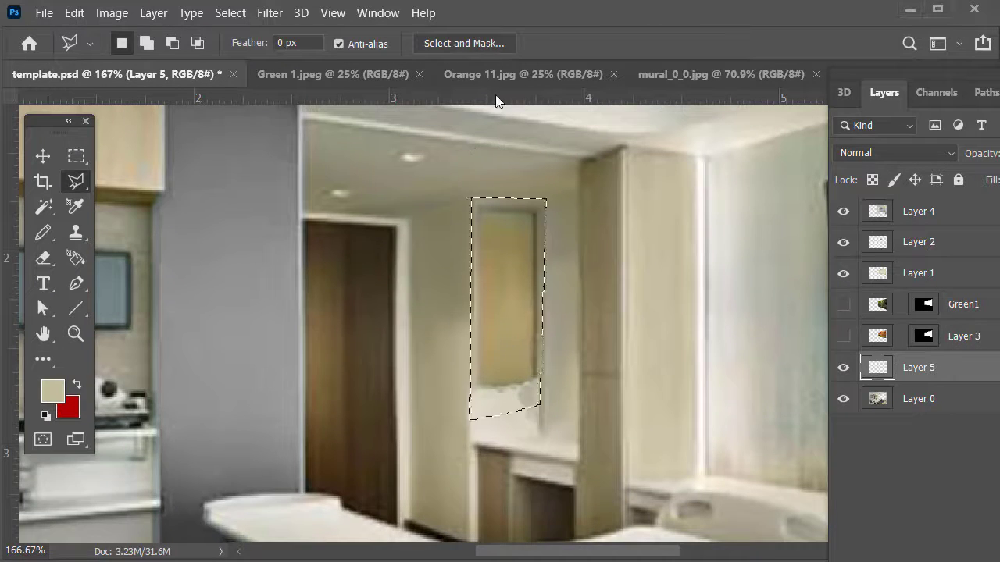
# Fill the polygonal selection around the mirror with a light beige foreground colour on Layer 5 and clear the selection.
pyautogui.click(52, 391)
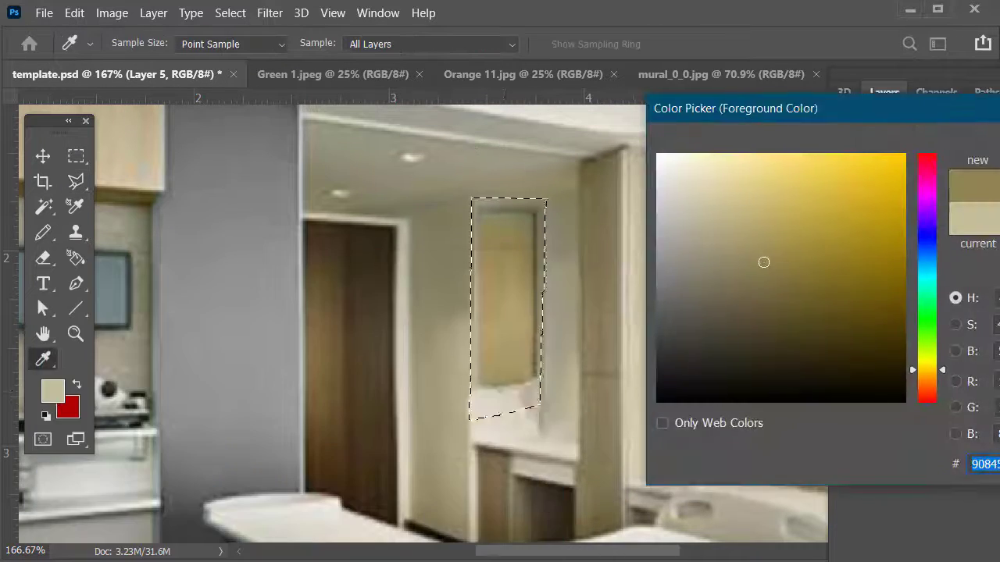
pyautogui.press('Return')
pyautogui.hotkey('shift', 'F5')
pyautogui.press('Return')
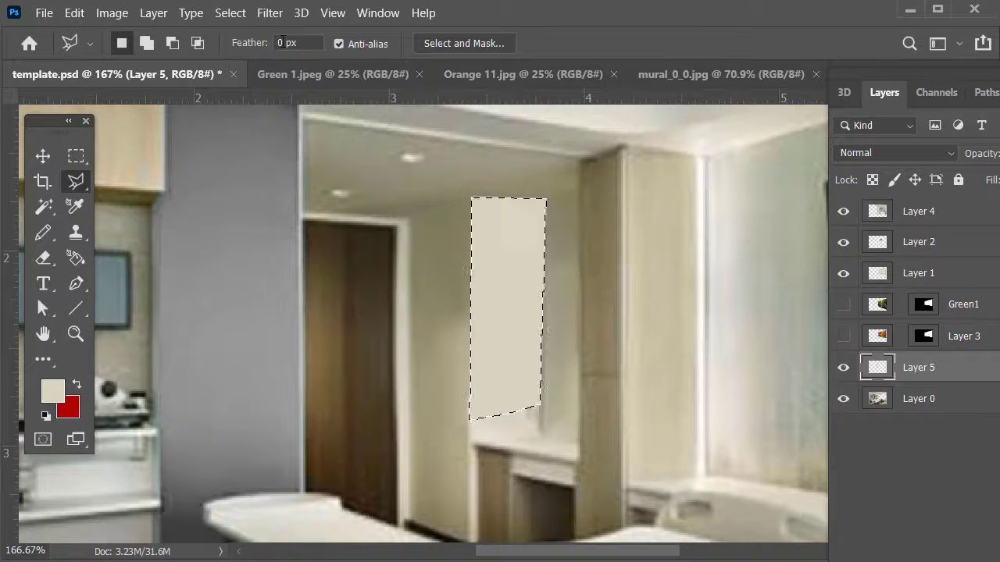
pyautogui.hotkey('ctrl', 'z')
pyautogui.hotkey('ctrl', 'd')
pyautogui.click(541, 411)
pyautogui.click(74, 13)
pyautogui.click(232, 217)
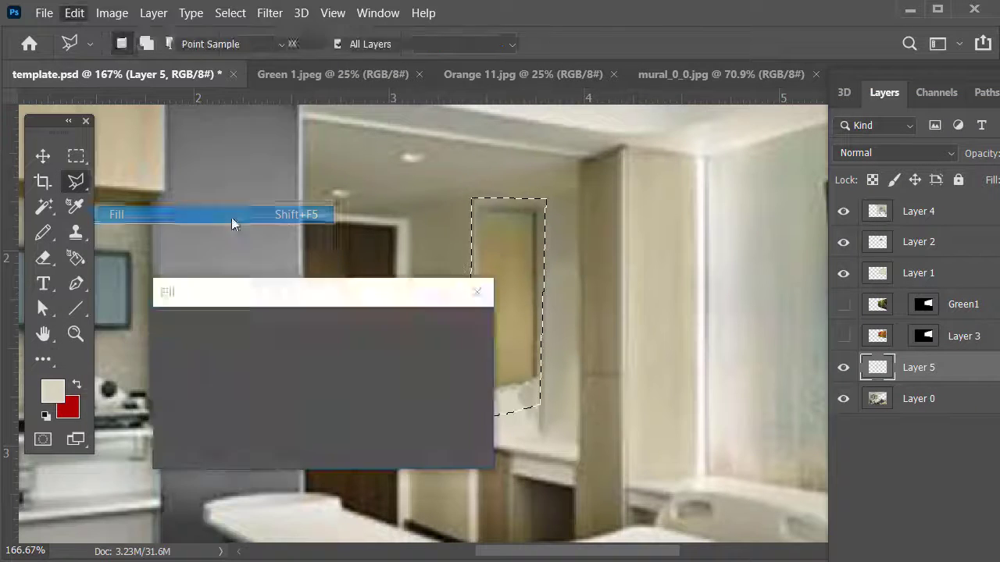
pyautogui.press('Return')
pyautogui.hotkey('ctrl', 'd')
# Trim both vertical edges of the beige patch by deleting rectangular selections feathered 5 px.
pyautogui.click(76, 159)
pyautogui.write('5')
pyautogui.press('Return')
pyautogui.moveTo(623, 170); pyautogui.dragTo(544, 440)
pyautogui.press('Delete')
pyautogui.hotkey('ctrl', 'd')
pyautogui.moveTo(472, 188); pyautogui.dragTo(443, 456)
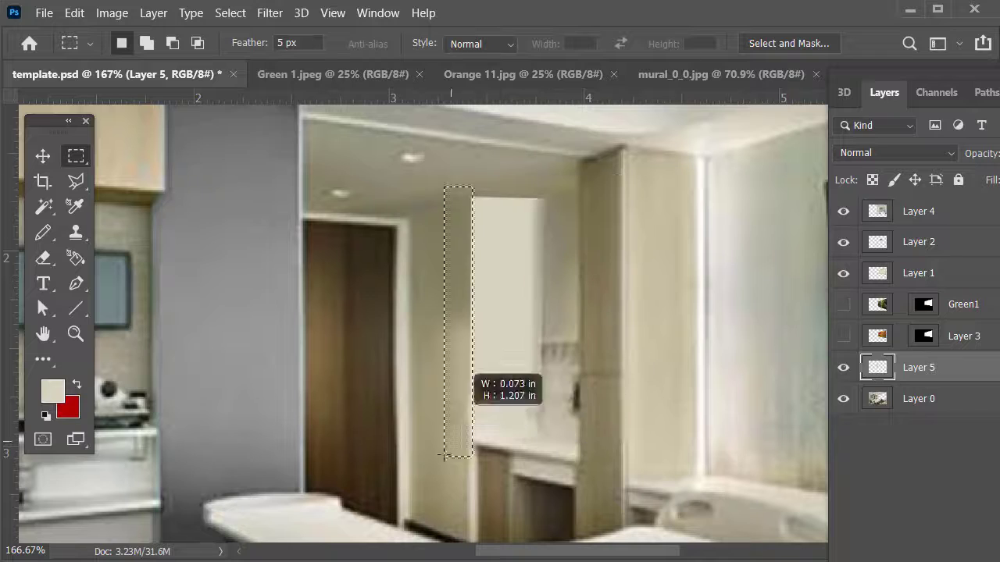
pyautogui.press('Delete')
pyautogui.hotkey('ctrl', 'd')
# Soften the beige patch's remaining edges by deleting Lasso selections with a 10 px feather.
pyautogui.rightClick(78, 185)
pyautogui.click(133, 175)
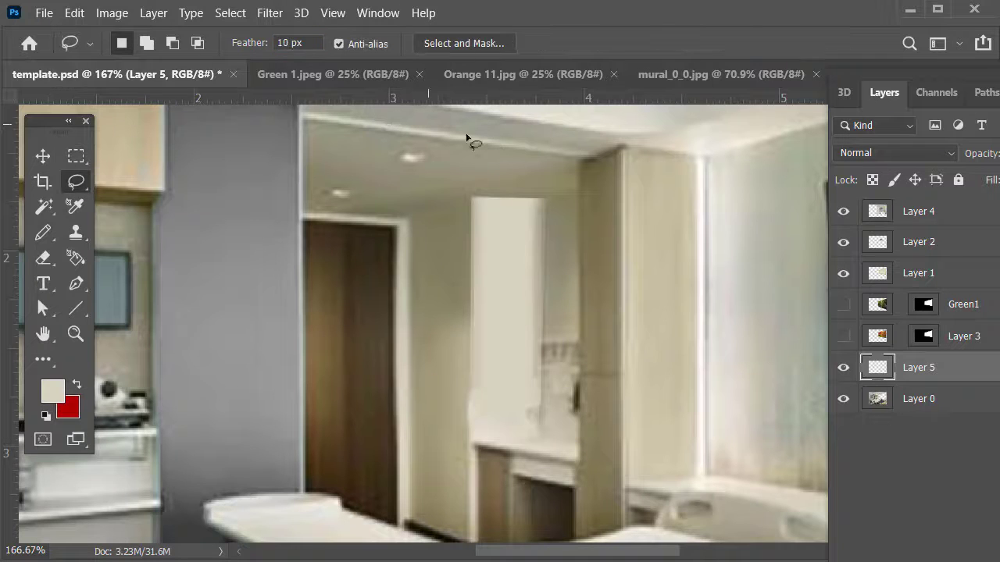
pyautogui.moveTo(556, 208); pyautogui.dragTo(508, 223)
pyautogui.press('Delete')
pyautogui.hotkey('ctrl', 'd')
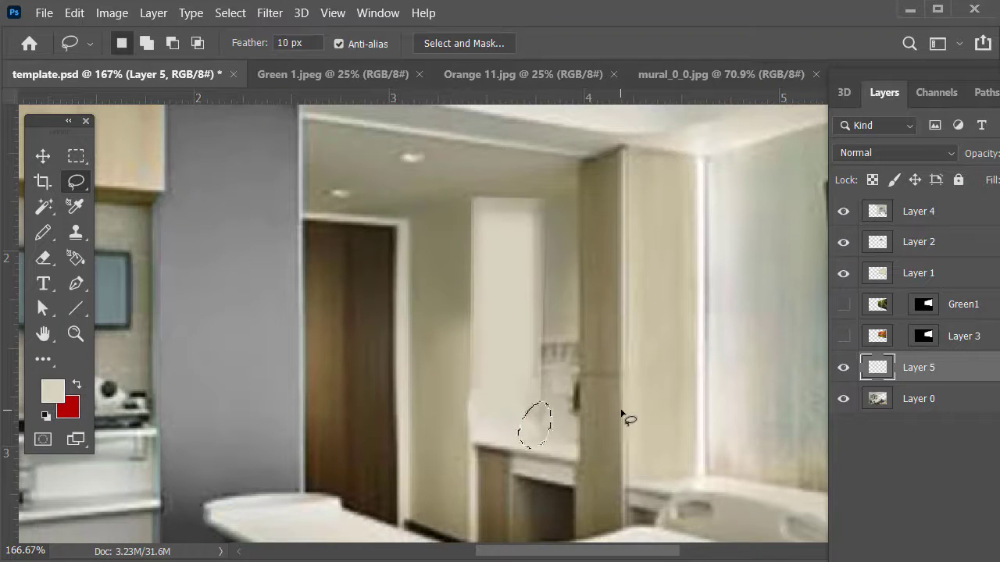
# Add a new layer above Layer 5 and outline the upper part of the beige patch with a 10 px feathered Lasso selection.
pyautogui.click(844, 370)
pyautogui.press('s')
pyautogui.click(907, 398)
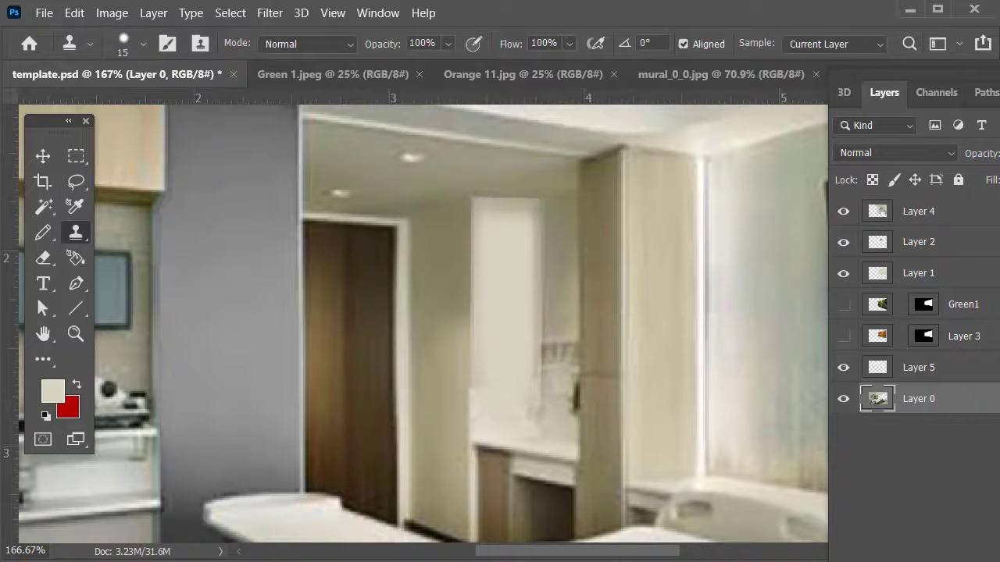
pyautogui.click(842, 371)
pyautogui.hotkey('ctrl', 'shift', 'alt', 'n')
pyautogui.press('l')
pyautogui.moveTo(468, 196); pyautogui.dragTo(552, 201)
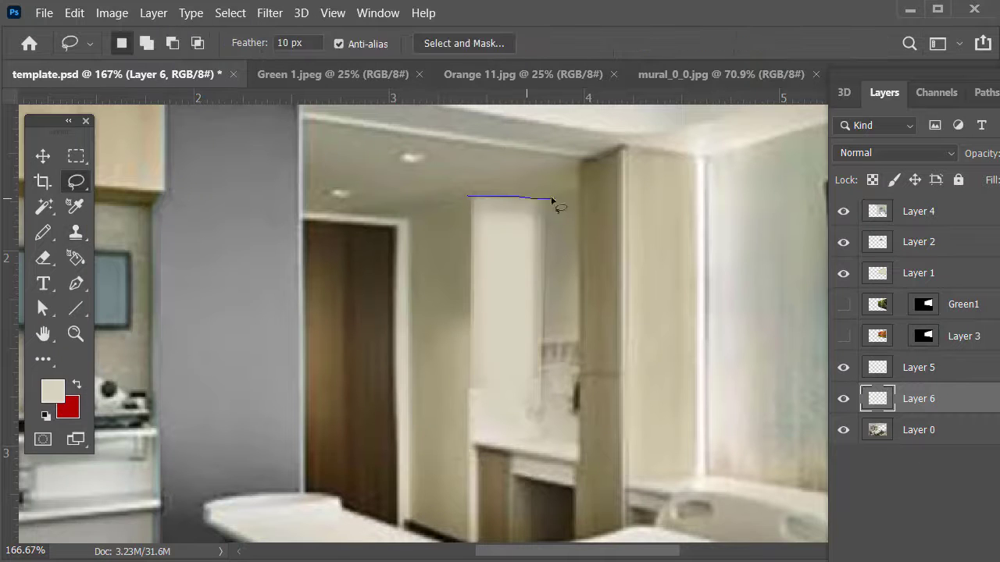
pyautogui.moveTo(464, 323); pyautogui.dragTo(469, 326)
pyautogui.hotkey('ctrl', ']')
# Fill the selection on Layer 6 with a muted grey-green colour at 100% opacity and clear the selection.
pyautogui.click(74, 12)
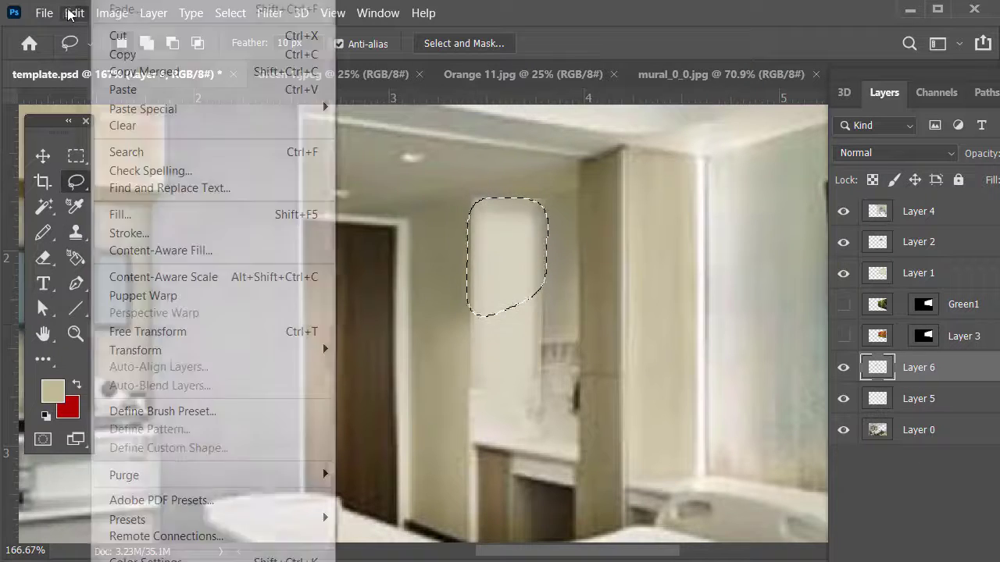
pyautogui.click(143, 226)
pyautogui.click(340, 327)
pyautogui.click(306, 382)
pyautogui.click(925, 354)
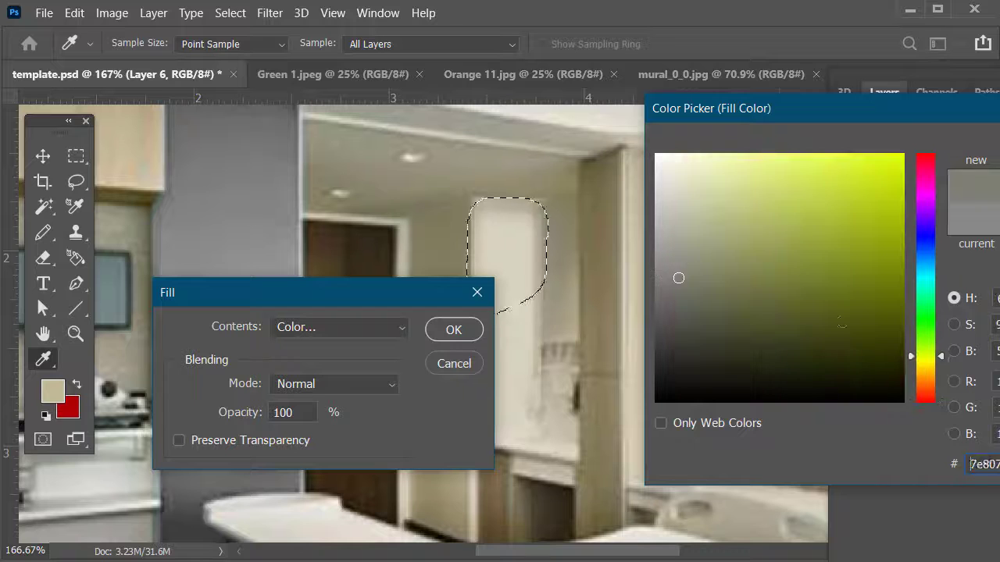
pyautogui.click(695, 269)
pyautogui.press('Return')
pyautogui.click(454, 329)
pyautogui.hotkey('ctrl', 'd')
# Stretch the grey-green shade slightly wider and set Layer 6 to the Multiply blend mode.
pyautogui.hotkey('ctrl', 't')
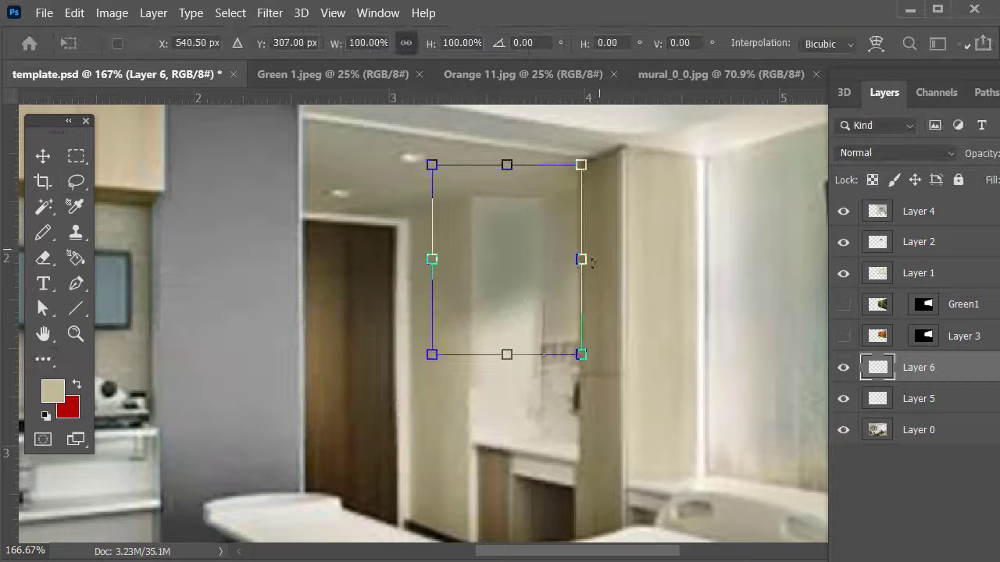
pyautogui.moveTo(430, 261); pyautogui.dragTo(421, 264)
pyautogui.press('Return')
pyautogui.press('l')
pyautogui.scroll(-11, 539, 320)
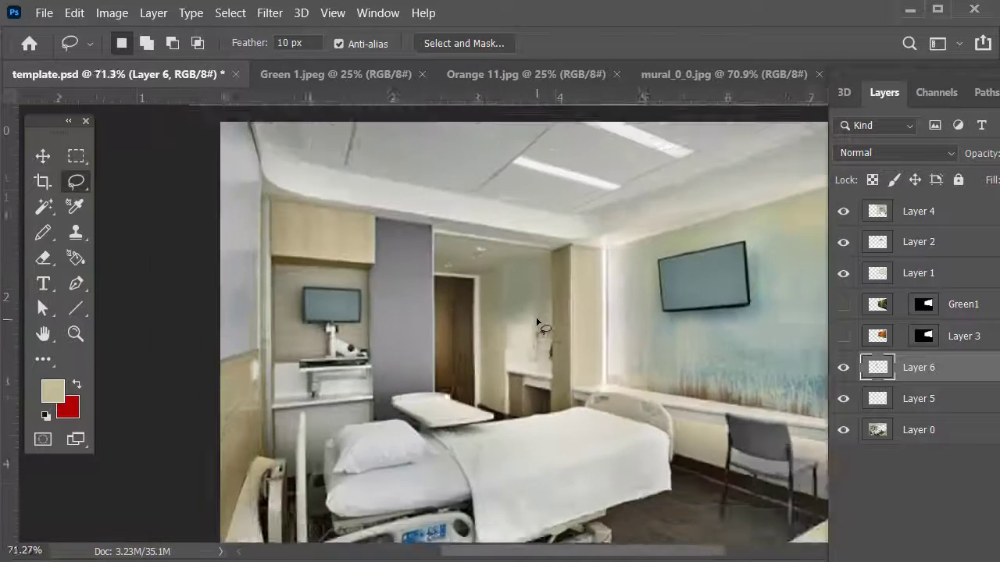
pyautogui.scroll(10, 468, 219)
pyautogui.click(924, 154)
pyautogui.click(907, 226)
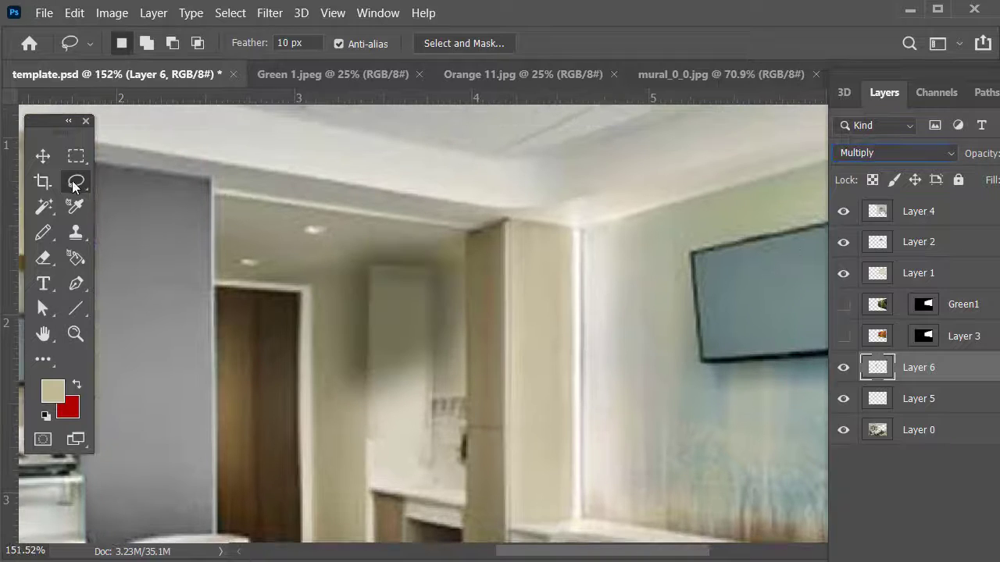
# Delete the shade spilling beyond the sides and top of the beige patch with 3 px feathered Lasso selections.
pyautogui.write('3')
pyautogui.moveTo(336, 265)
pyautogui.mouseDown()
pyautogui.moveTo(336, 418)
pyautogui.moveTo(357, 268)
pyautogui.mouseUp()
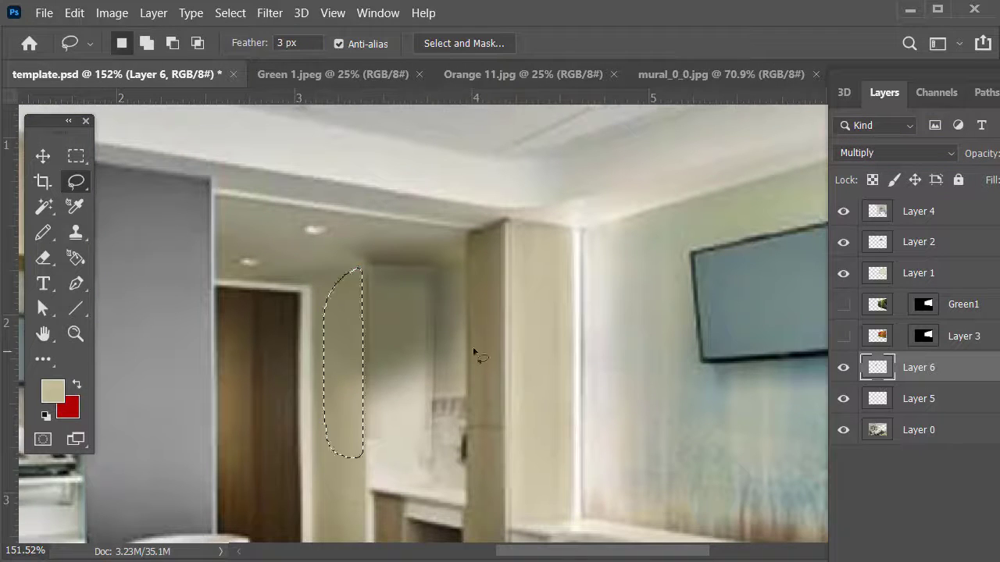
pyautogui.moveTo(507, 418)
pyautogui.mouseDown()
pyautogui.moveTo(440, 420)
pyautogui.moveTo(475, 467)
pyautogui.mouseUp()
pyautogui.moveTo(363, 476); pyautogui.dragTo(364, 476)
pyautogui.press('Delete')
pyautogui.hotkey('ctrl', 'd')
pyautogui.moveTo(366, 263); pyautogui.dragTo(440, 263)
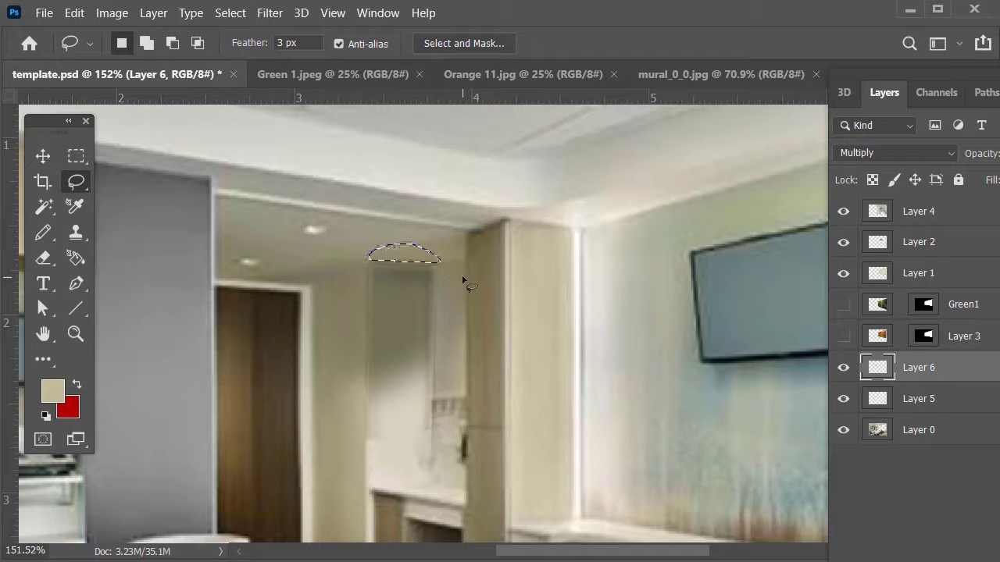
pyautogui.press('Delete')
pyautogui.hotkey('ctrl', 'd')
pyautogui.moveTo(364, 266); pyautogui.dragTo(364, 400)
pyautogui.press('Delete')
# Try to delete more shade along the patch's left edge with a Lasso selection, and undo the attempt.
pyautogui.scroll(5, 388, 331)
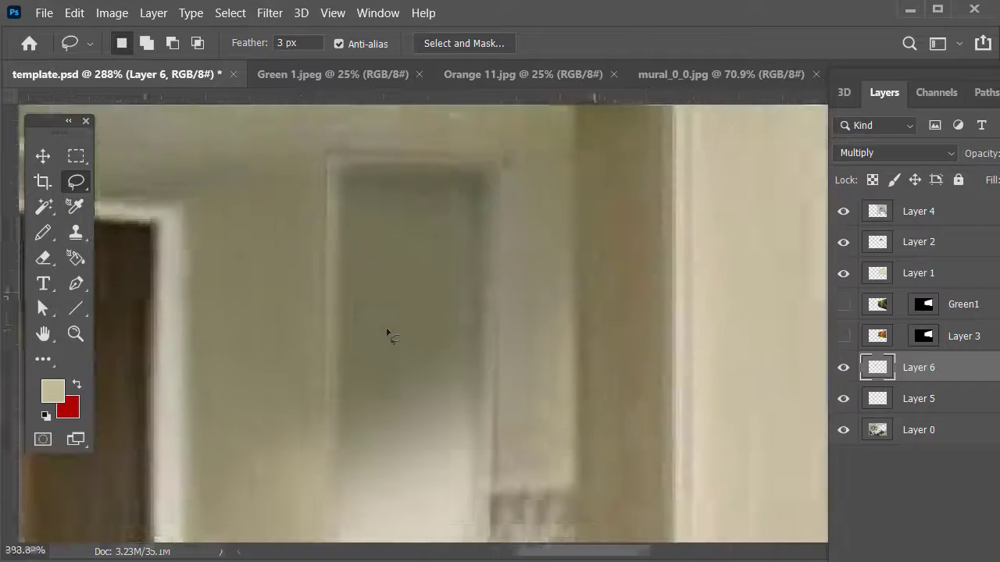
pyautogui.moveTo(336, 139)
pyautogui.mouseDown()
pyautogui.moveTo(277, 447)
pyautogui.moveTo(322, 471)
pyautogui.mouseUp()
pyautogui.press('Delete')
pyautogui.hotkey('ctrl', 'z')
pyautogui.hotkey('ctrl', 'z')
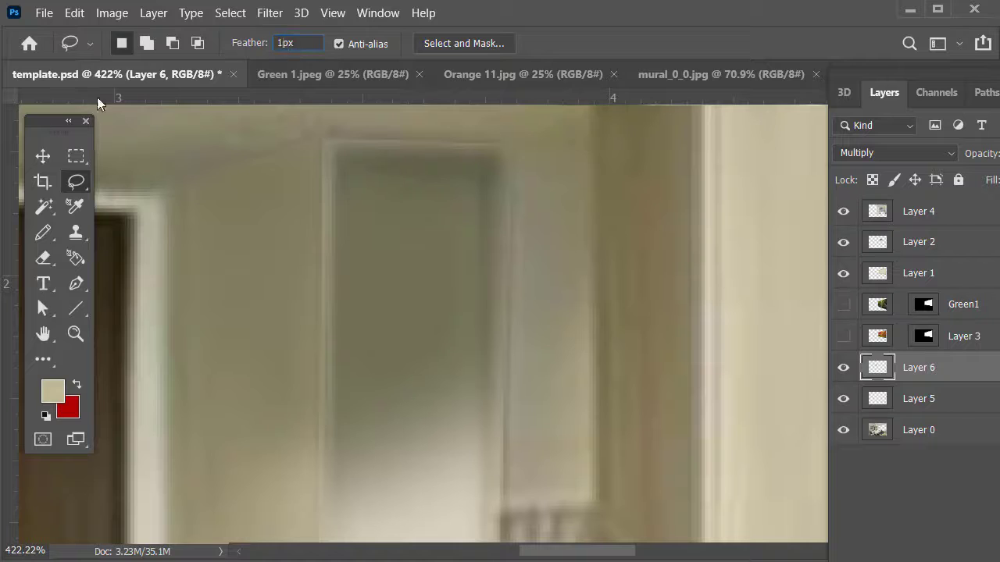
# Transform the shade on Layer 6 so that it extends to the edges of the beige patch.
pyautogui.click(74, 13)
pyautogui.moveTo(201, 348)
pyautogui.click(357, 413)
pyautogui.scroll(-5, 382, 243)
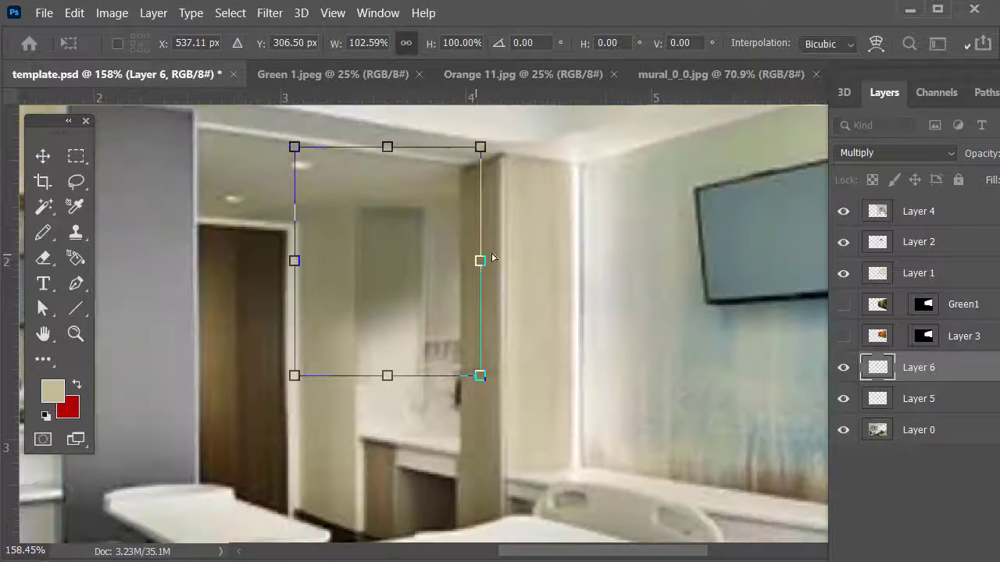
pyautogui.moveTo(492, 258)
pyautogui.mouseDown()
pyautogui.moveTo(458, 257)
pyautogui.moveTo(498, 247)
pyautogui.mouseUp()
pyautogui.moveTo(469, 268); pyautogui.dragTo(460, 271)
pyautogui.press('Return')
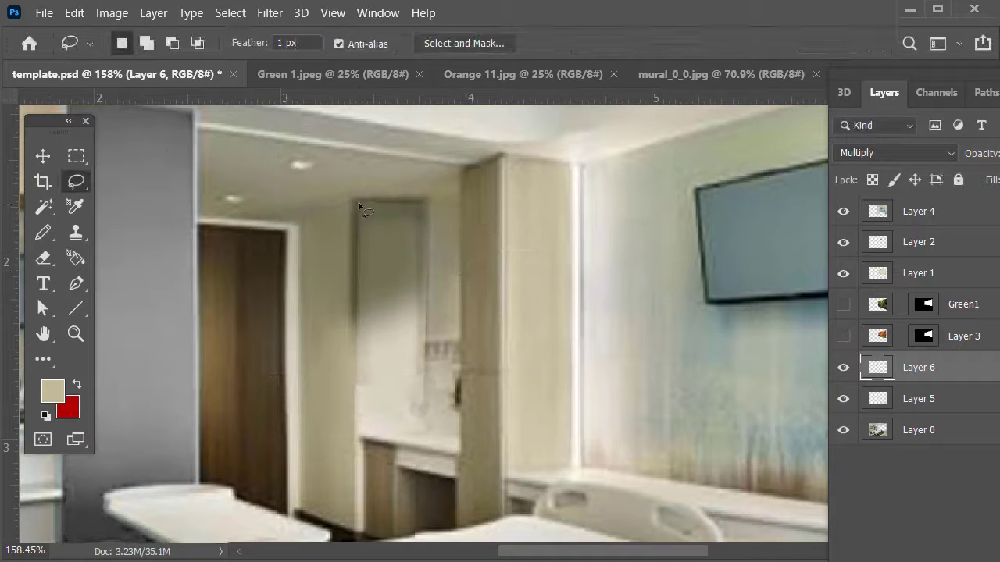
# Trim the shade overhanging the patch with 1 px feathered Lasso selections and set Layer 6 to Normal blending.
pyautogui.moveTo(360, 207)
pyautogui.mouseDown()
pyautogui.moveTo(351, 355)
pyautogui.moveTo(353, 201)
pyautogui.mouseUp()
pyautogui.moveTo(432, 201)
pyautogui.mouseDown()
pyautogui.moveTo(458, 227)
pyautogui.moveTo(448, 377)
pyautogui.mouseUp()
pyautogui.click(895, 153)
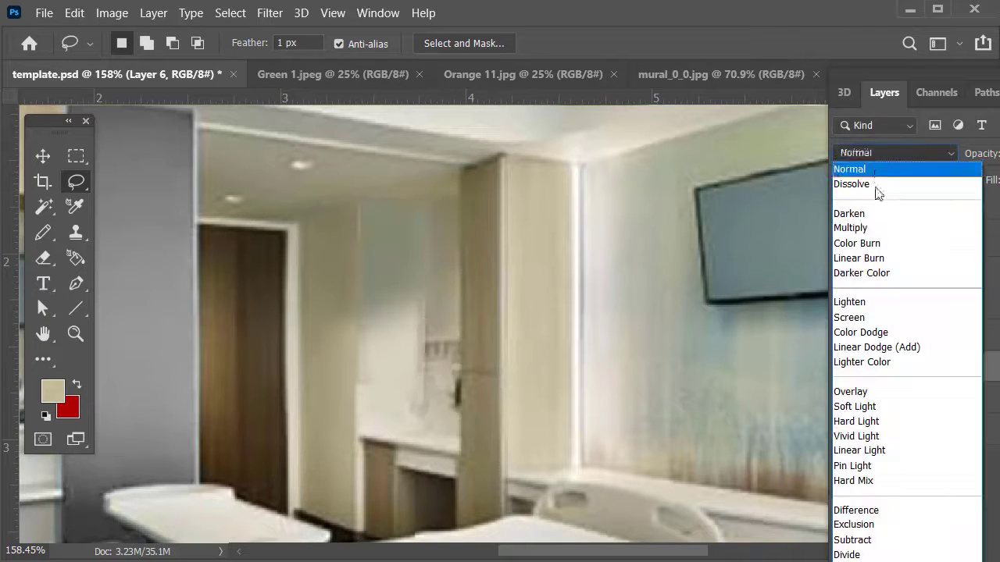
pyautogui.click(859, 168)
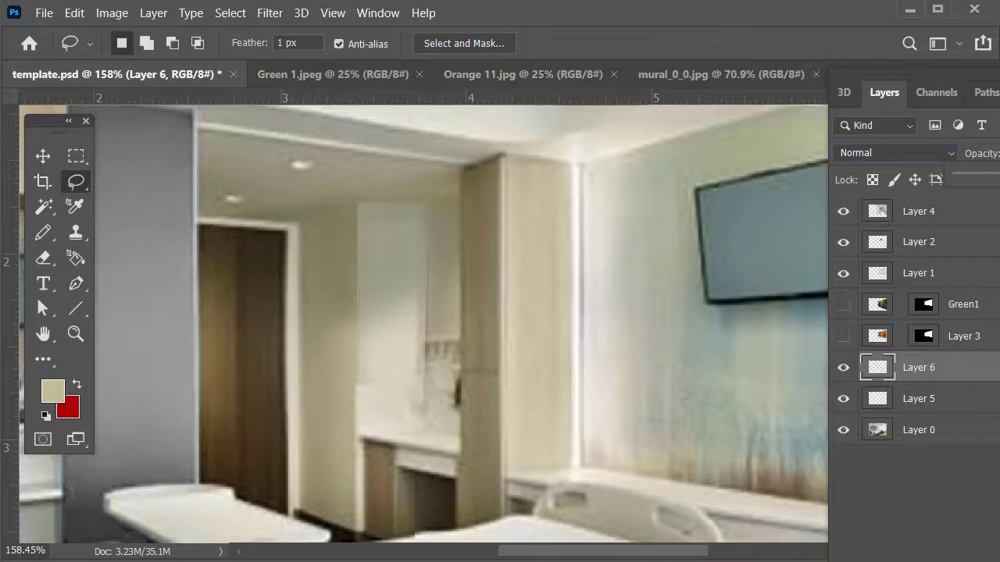
# Apply a Gaussian Blur with a very small radius to the shade on Layer 6.
pyautogui.hotkey('ctrl', '0')
pyautogui.click(269, 14)
pyautogui.moveTo(378, 224)
pyautogui.click(547, 296)
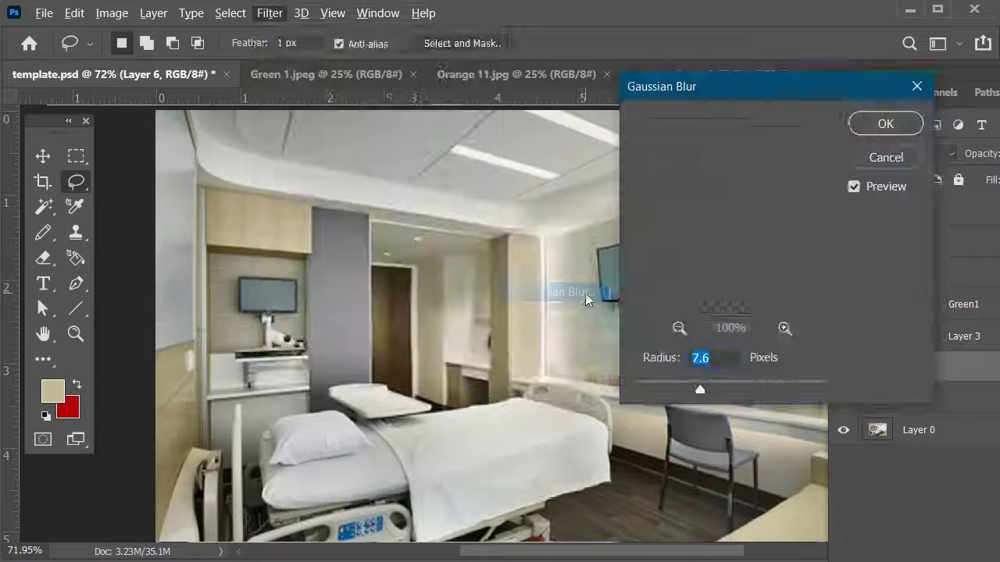
pyautogui.moveTo(700, 388); pyautogui.dragTo(637, 391)
pyautogui.click(899, 122)
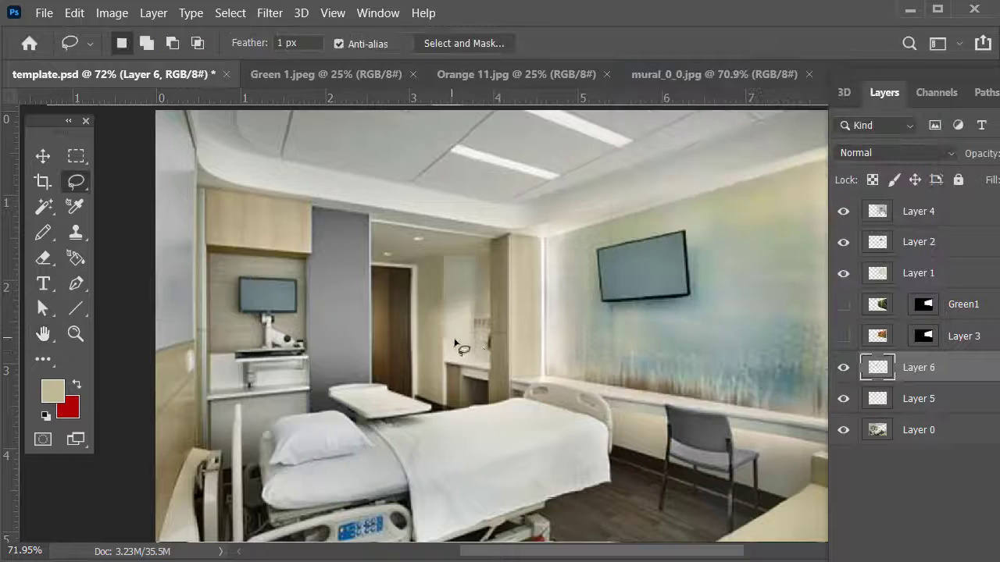
# Lasso the lower-left corner area of the beige patch and delete it from Layer 4 and Layer 5.
pyautogui.scroll(6, 461, 329)
pyautogui.moveTo(417, 322); pyautogui.dragTo(444, 343)
pyautogui.click(915, 213)
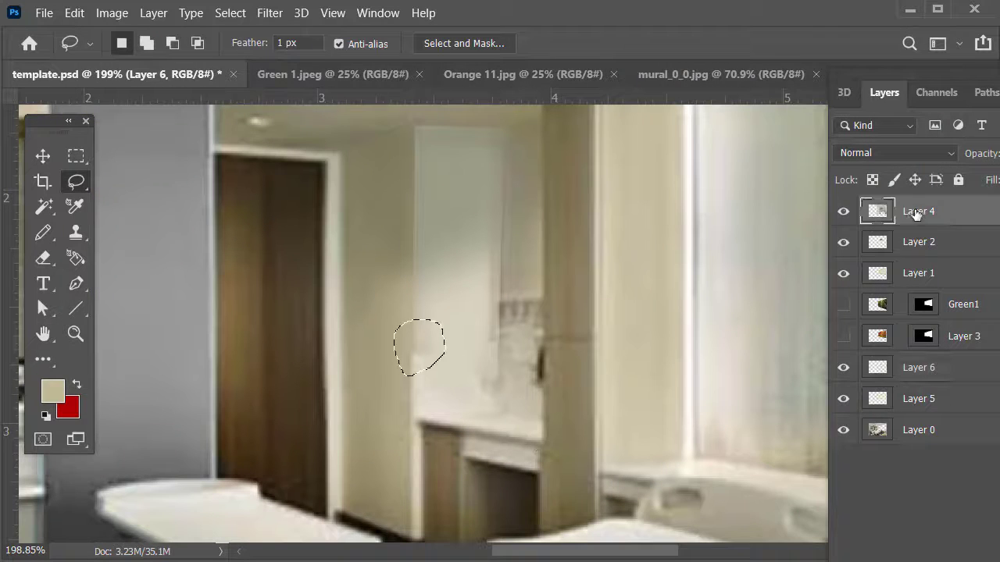
pyautogui.press('Delete')
pyautogui.click(922, 400)
pyautogui.press('Delete')
pyautogui.click(418, 379)
pyautogui.click(844, 368)
pyautogui.click(844, 368)
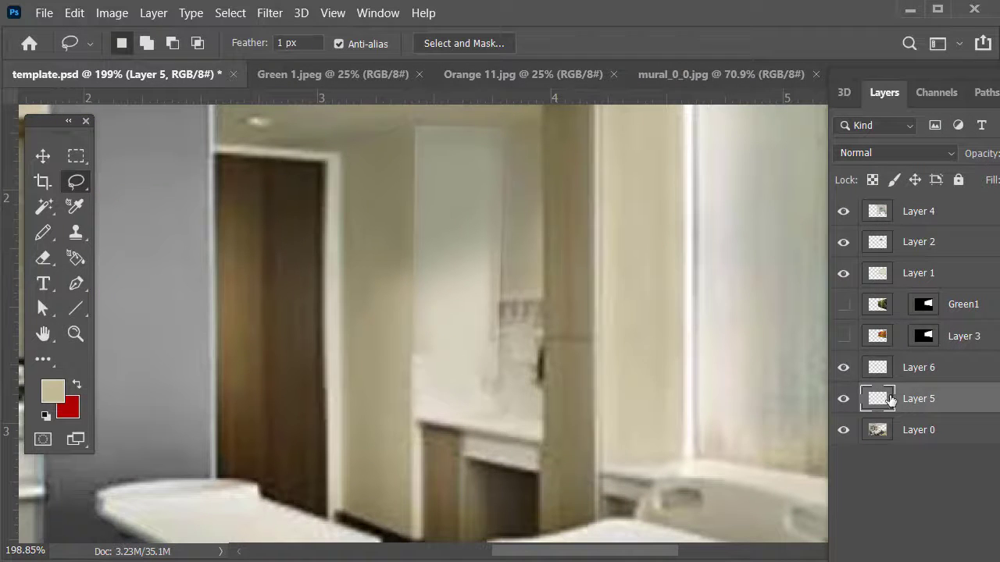
# Merge Layer 6, Layer 5 and Layer 0 into one layer and activate the Clone Stamp.
pyautogui.click(916, 370)
pyautogui.keyDown('shift'); pyautogui.click(928, 429); pyautogui.keyUp('shift')
pyautogui.rightClick(929, 429)
pyautogui.click(954, 446)
pyautogui.click(844, 368)
pyautogui.click(843, 368)
pyautogui.press('s')
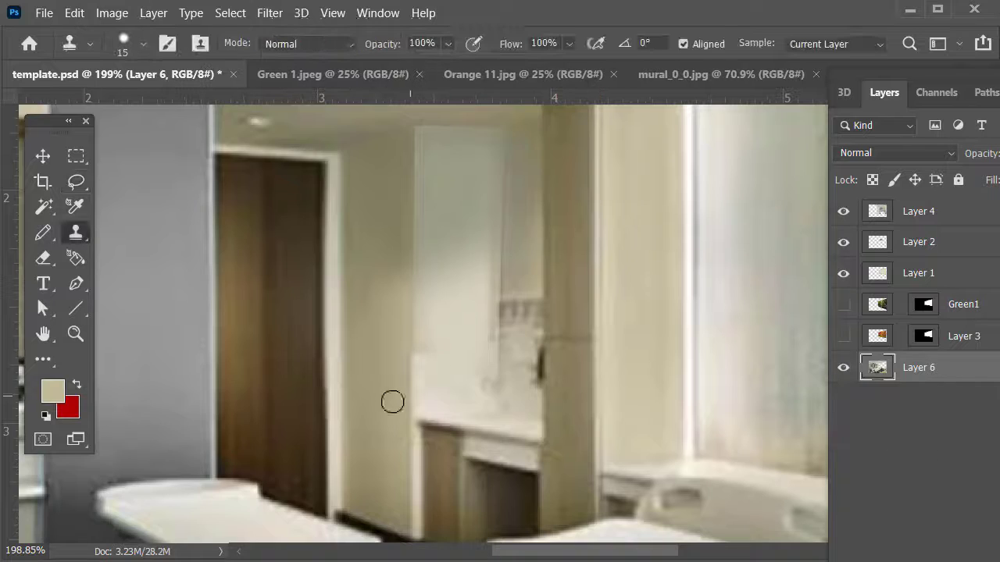
pyautogui.scroll(4, 392, 367)
pyautogui.click(390, 333)
pyautogui.scroll(-3, 391, 467)
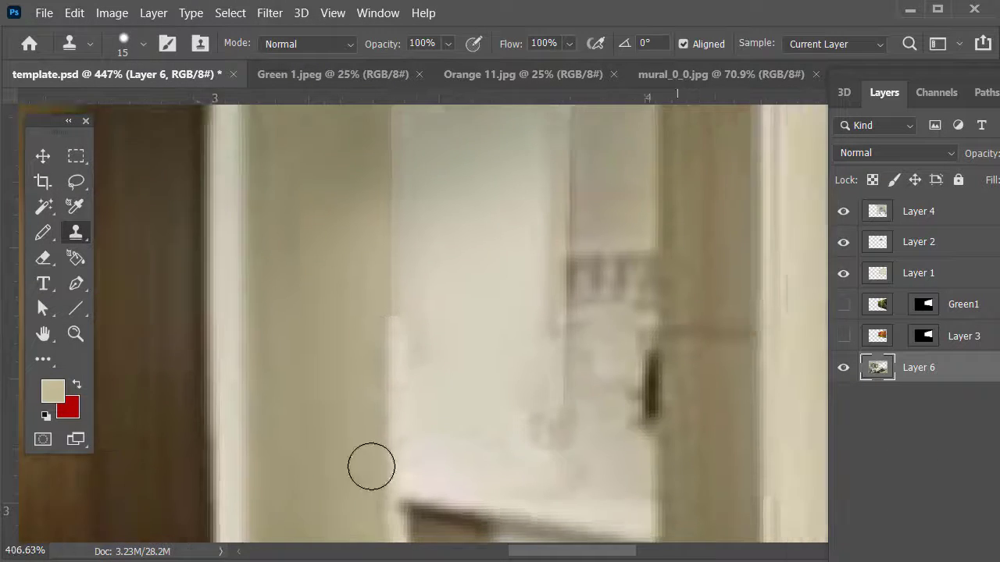
pyautogui.hotkey('ctrl', 'z')
# Set the Clone Stamp opacity to 33% and retouch the vertical wall edge above the counter in the recess.
pyautogui.click(448, 44)
pyautogui.click(407, 65)
pyautogui.click(391, 400)
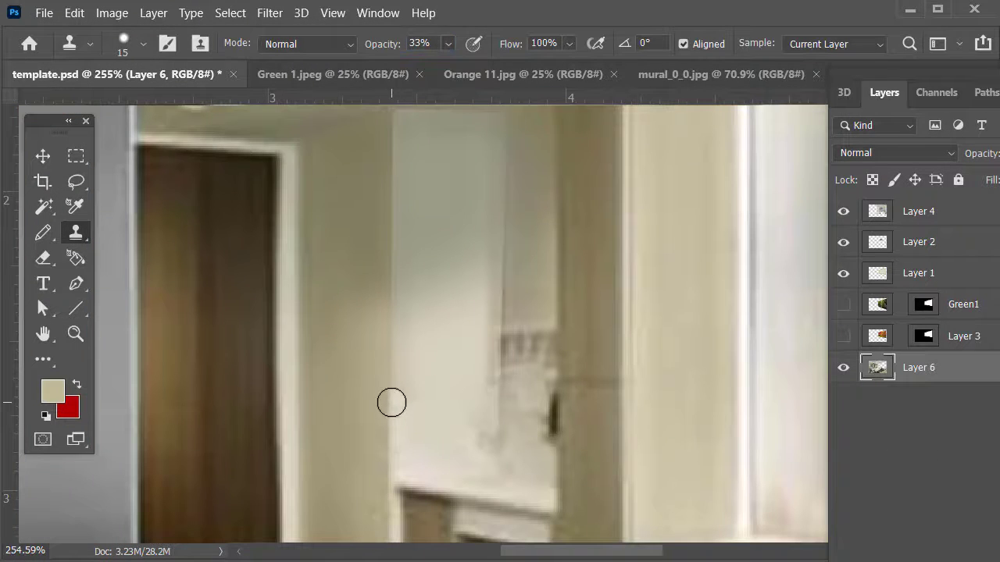
pyautogui.scroll(-5, 400, 464)
pyautogui.scroll(4, 455, 305)
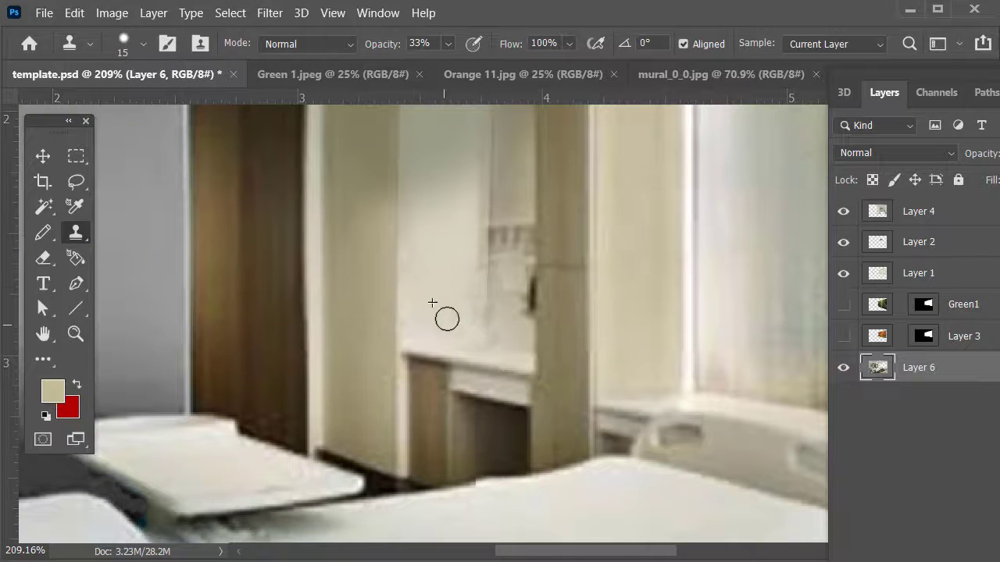
# Outline the small area beside the dark cabinet handle with the Polygonal Lasso, reapply the last filter to it and deselect.
pyautogui.rightClick(76, 182)
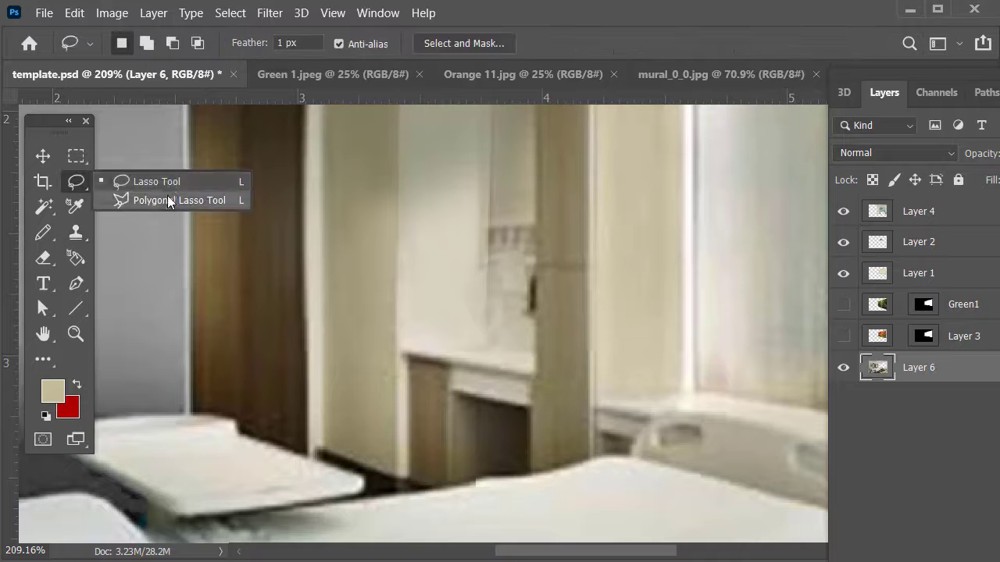
pyautogui.click(167, 197)
pyautogui.doubleClick(481, 336)
pyautogui.click(269, 14)
pyautogui.click(275, 36)
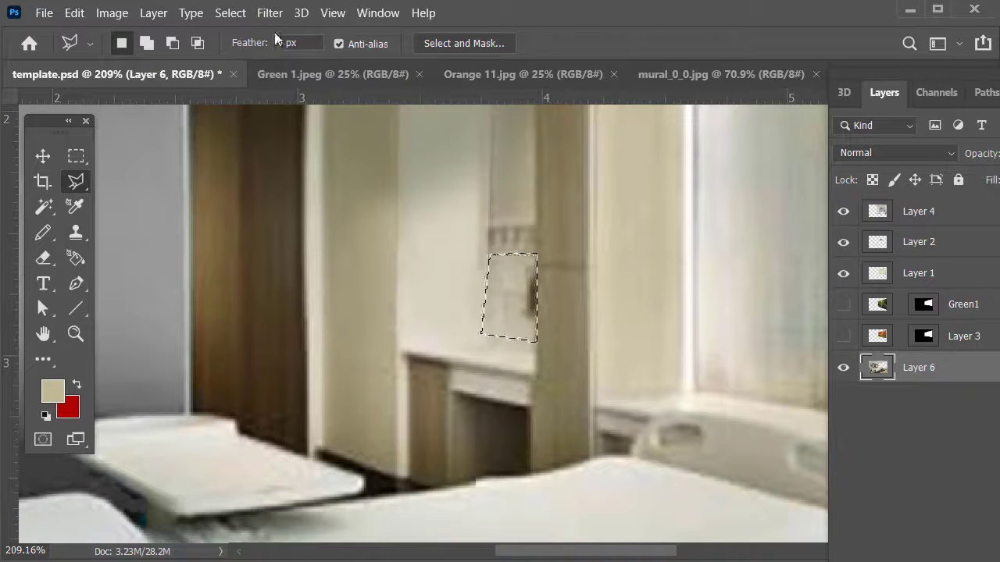
pyautogui.hotkey('ctrl', 'd')
pyautogui.press('Escape')
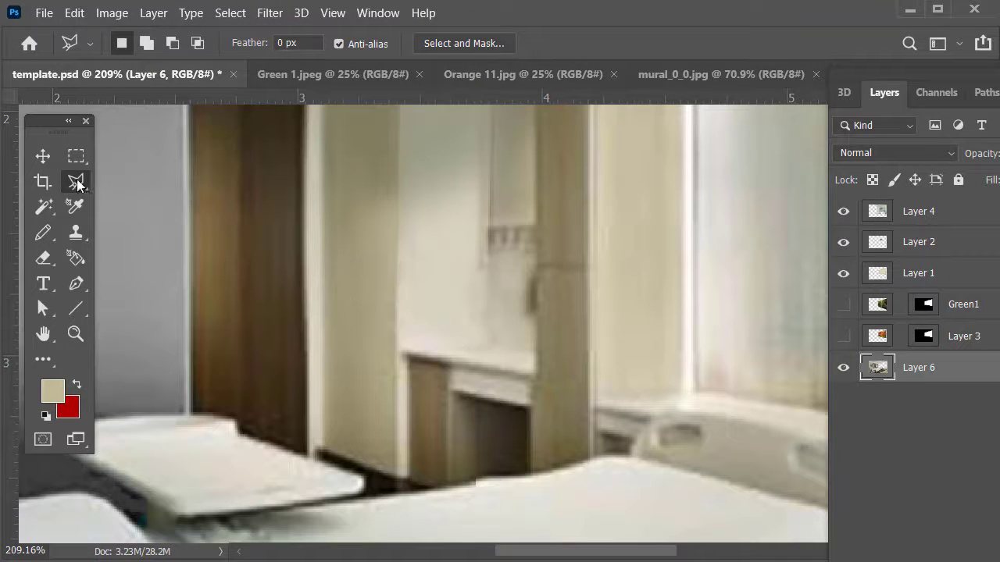
# Lasso the shaded part of the recess wall with 1 px feather, reapply the last filter and deselect.
pyautogui.rightClick(77, 182)
pyautogui.click(125, 182)
pyautogui.moveTo(435, 225); pyautogui.dragTo(433, 206)
pyautogui.click(269, 13)
pyautogui.click(267, 33)
pyautogui.hotkey('ctrl', 'd')
# Lasso the remaining recess area beside the cabinet, reapply the last filter to soften it further and deselect.
pyautogui.scroll(-4, 521, 319)
pyautogui.moveTo(529, 304)
pyautogui.mouseDown()
pyautogui.moveTo(490, 197)
pyautogui.moveTo(522, 194)
pyautogui.moveTo(482, 195)
pyautogui.mouseUp()
pyautogui.click(269, 14)
pyautogui.click(274, 31)
pyautogui.hotkey('ctrl', 'd')
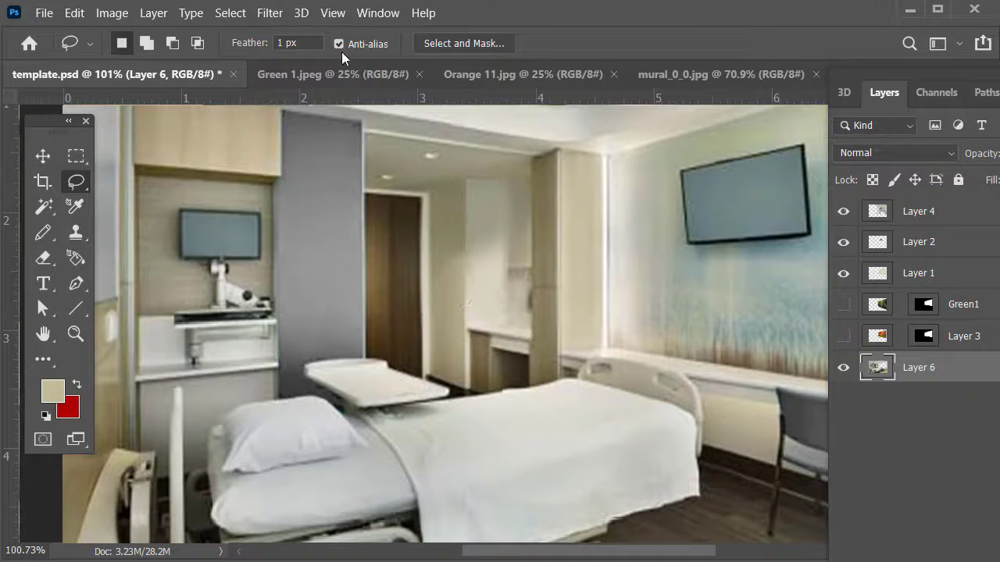
pyautogui.click(270, 14)
pyautogui.click(275, 33)
pyautogui.hotkey('ctrl', 'd')
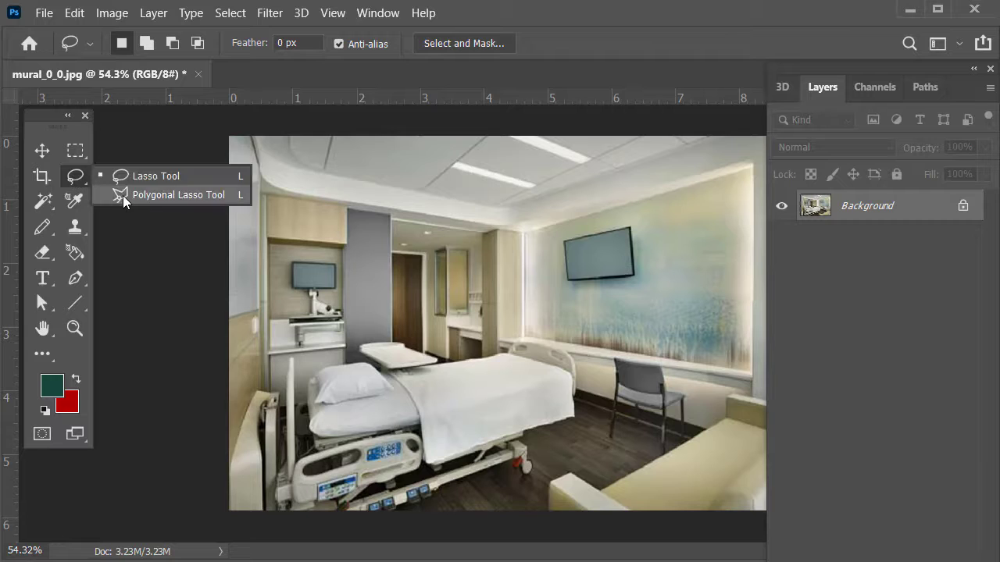
# In mural_0_0.jpg, outline the whole blue mural wall with the Polygonal Lasso at 0 px feather.
pyautogui.click(123, 195)
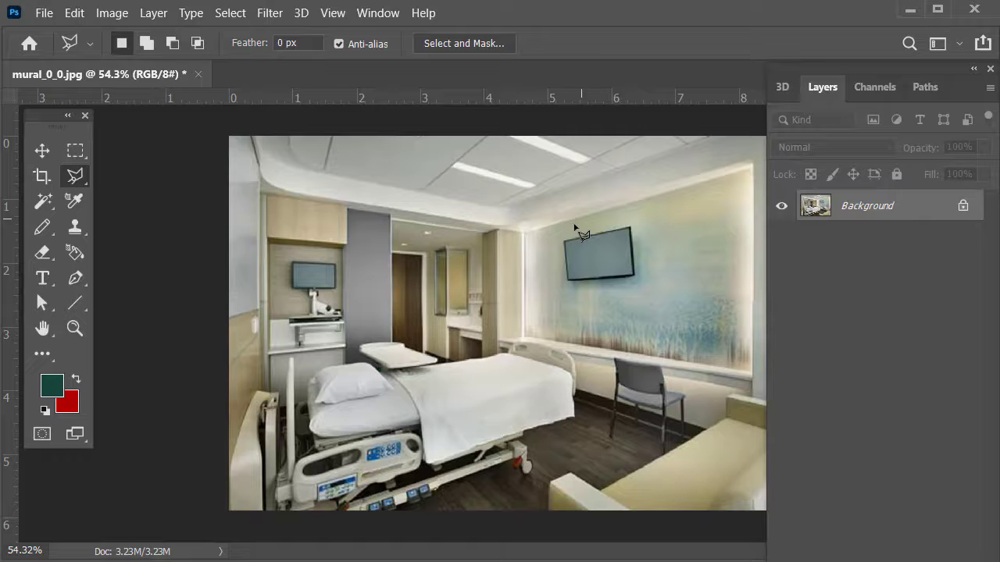
pyautogui.click(524, 233)
pyautogui.click(526, 341)
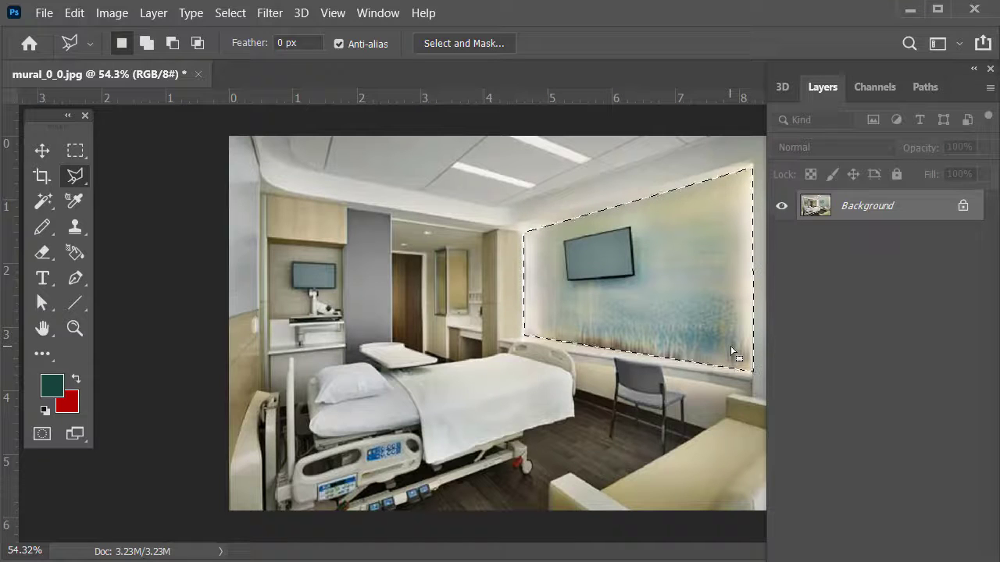
# Unlock the Background layer, then cut the selected mural and paste it onto its own layer.
pyautogui.click(962, 205)
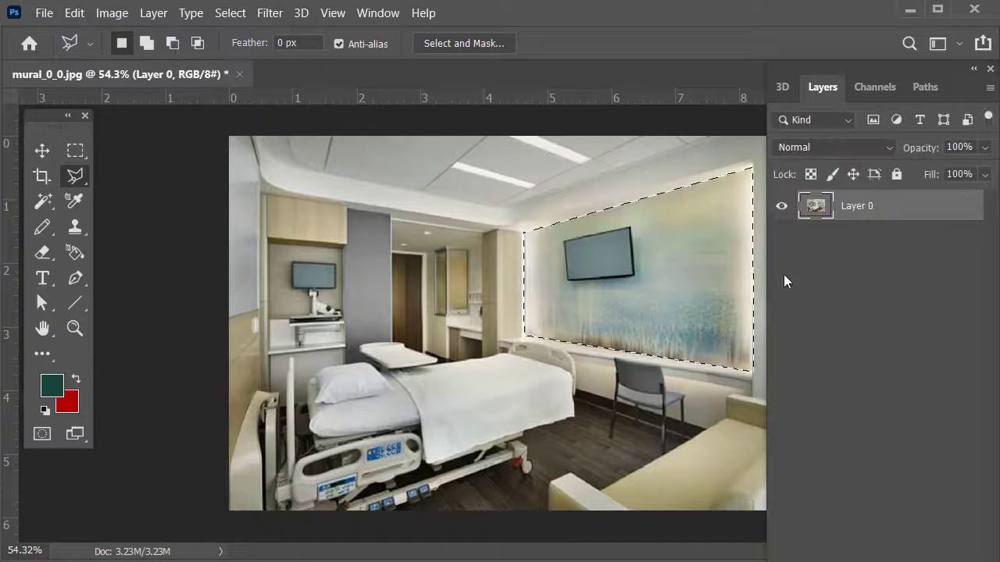
pyautogui.hotkey('ctrl', 'x')
pyautogui.hotkey('ctrl', 'v')
# Move the pasted mural on Layer 1 back over the empty wall opening and nudge it until its edges line up.
pyautogui.press('v')
pyautogui.moveTo(493, 294); pyautogui.dragTo(632, 245)
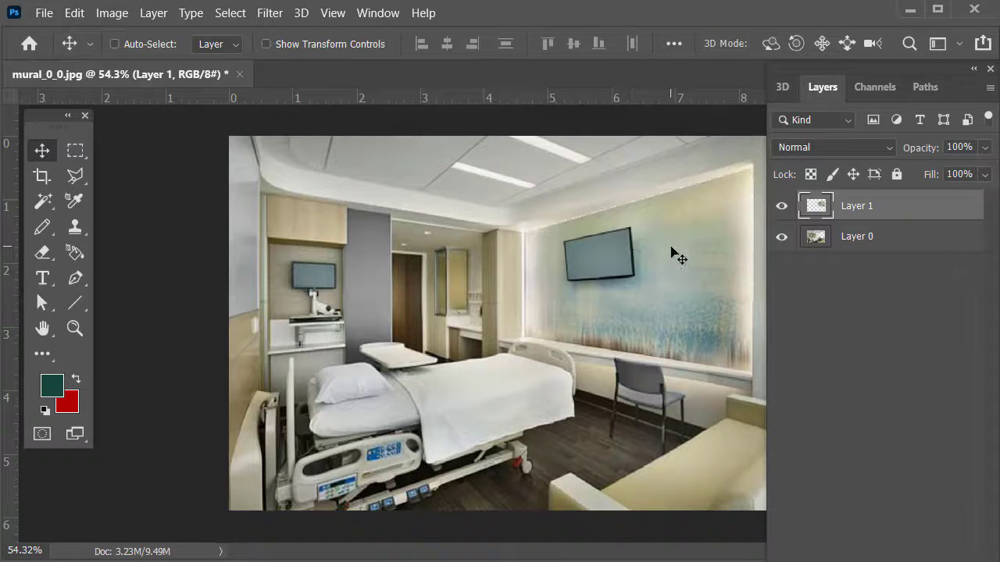
pyautogui.press('Up')
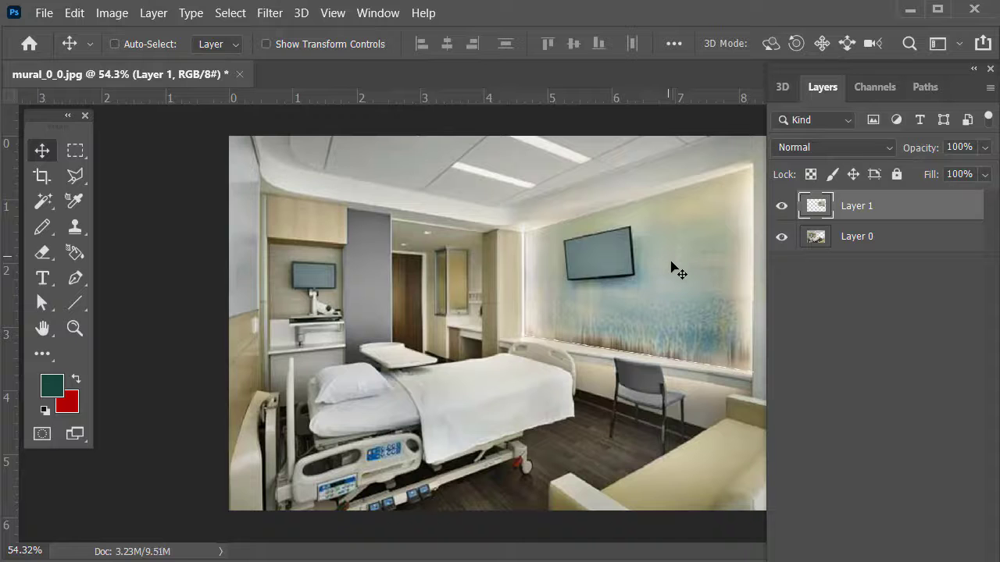
pyautogui.scroll(4, 672, 264)
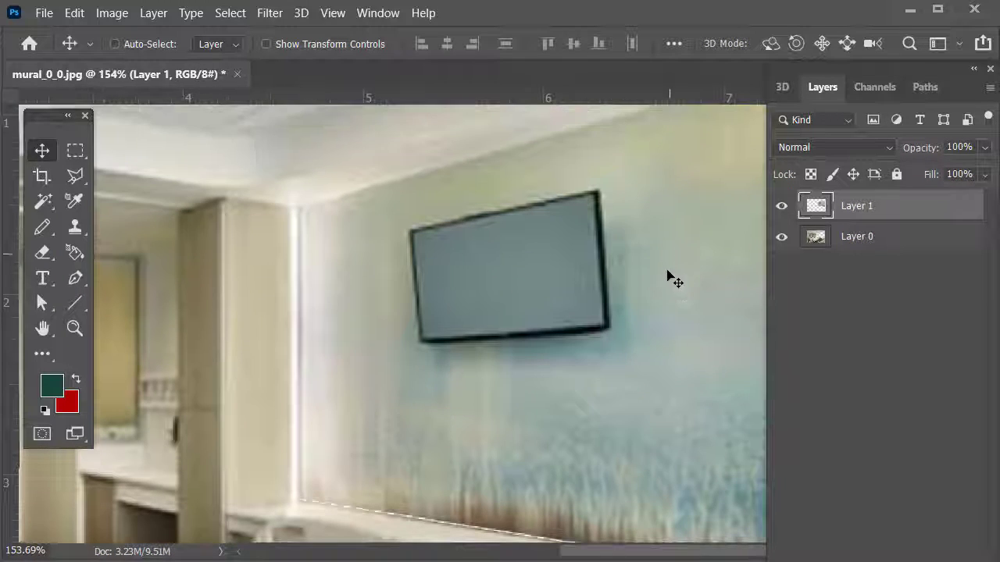
pyautogui.scroll(-4, 641, 352)
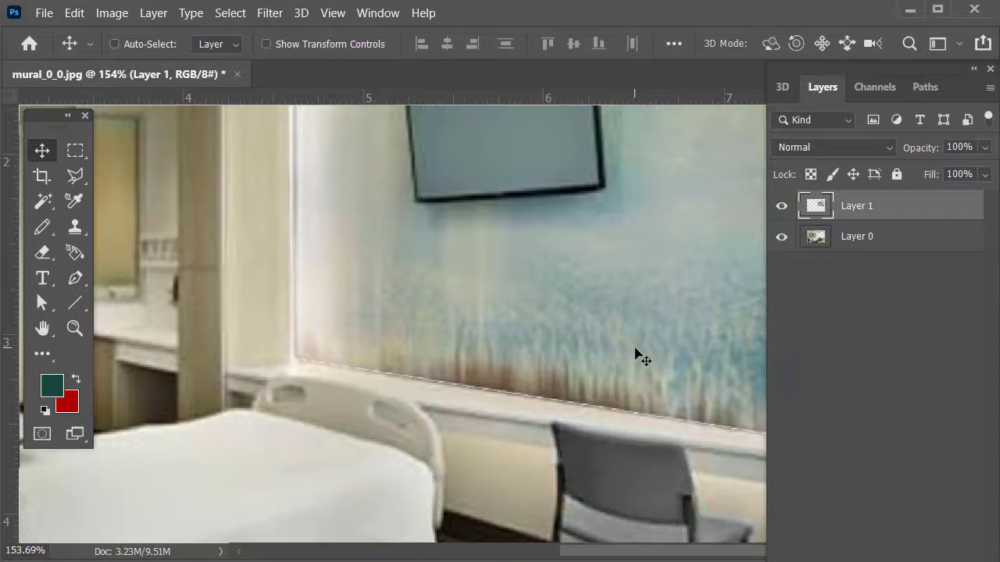
pyautogui.press('Left')
pyautogui.press('Left')
pyautogui.press('Left')
pyautogui.press('Down')
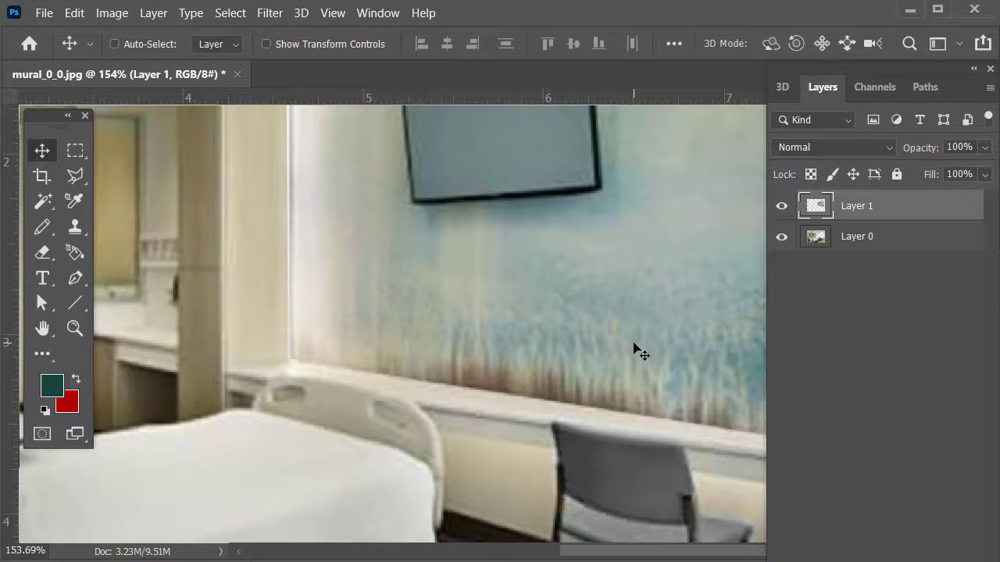
pyautogui.scroll(4, 634, 345)
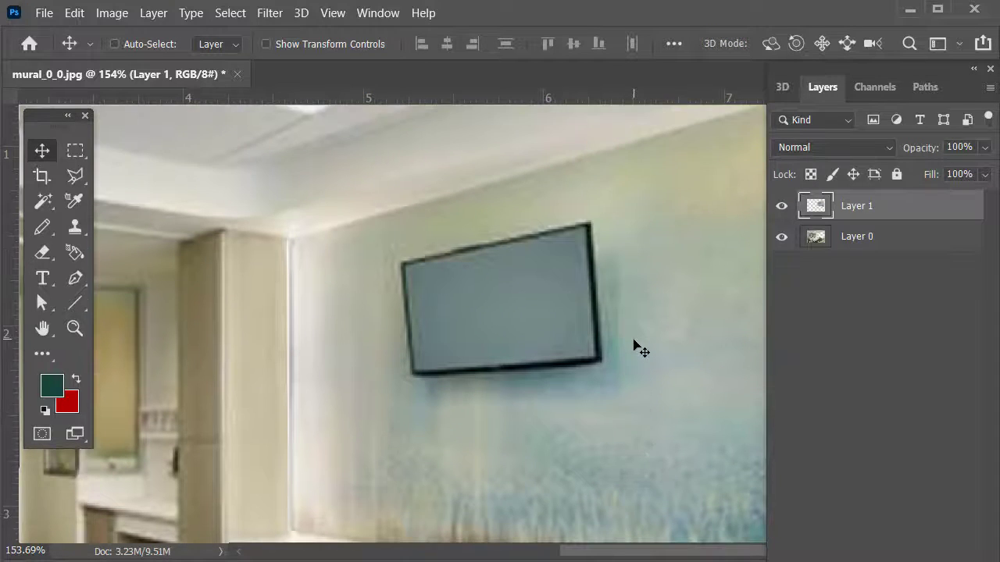
pyautogui.scroll(-5, 635, 345)
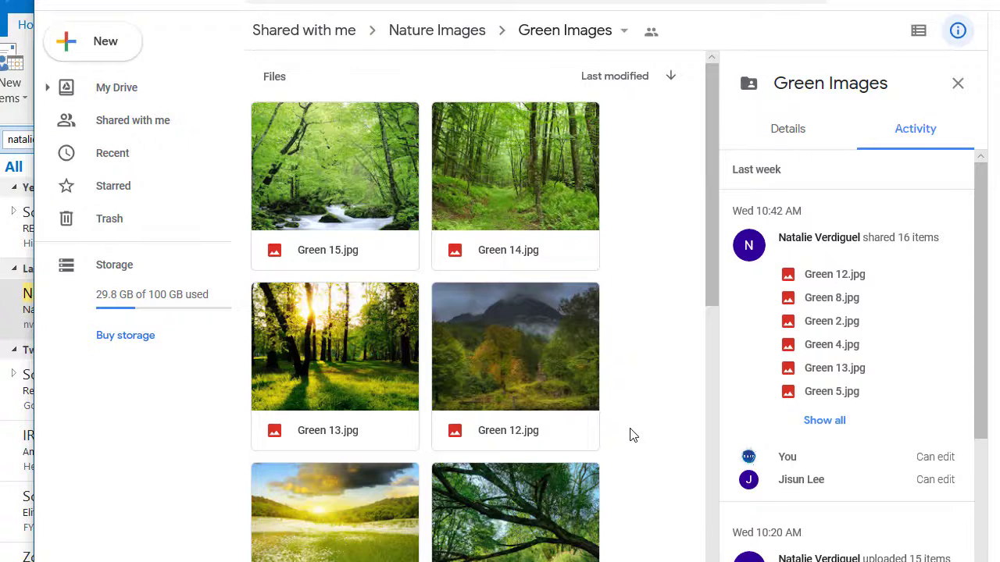
# Switch to Google Drive and browse the Green Images folder for a nature picture.
pyautogui.scroll(-3, 633, 435)
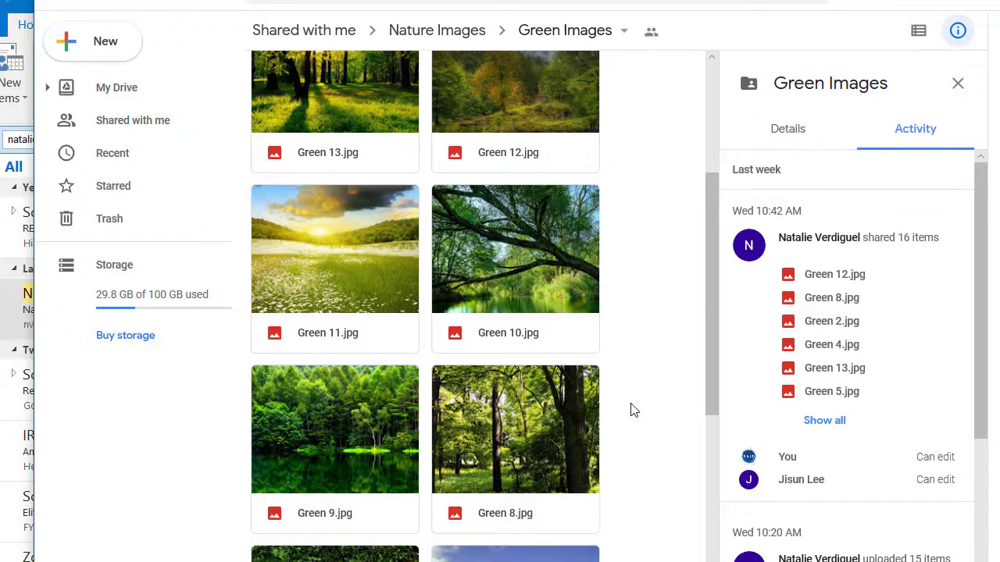
pyautogui.scroll(-3, 633, 411)
pyautogui.scroll(-3, 632, 410)
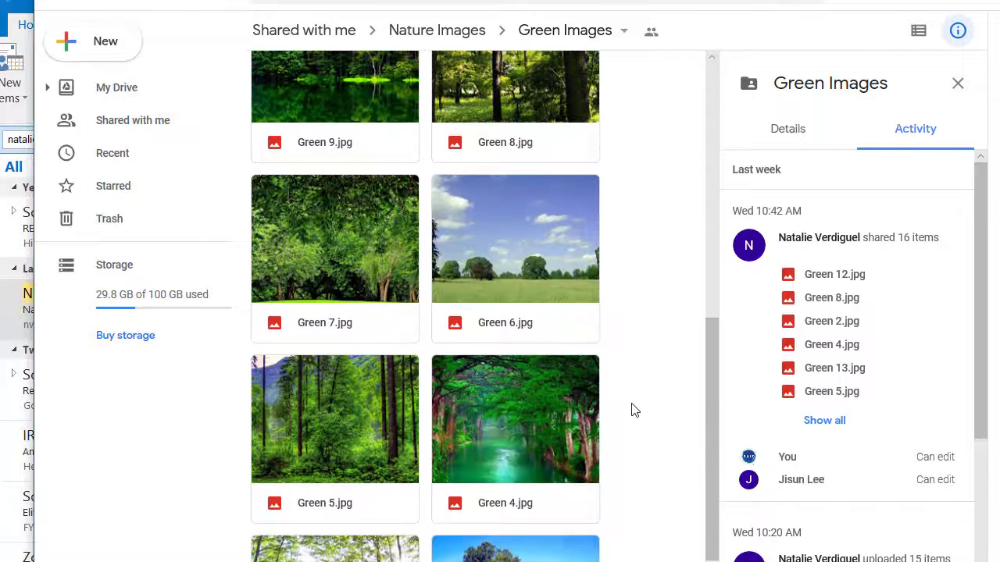
pyautogui.scroll(-3, 633, 408)
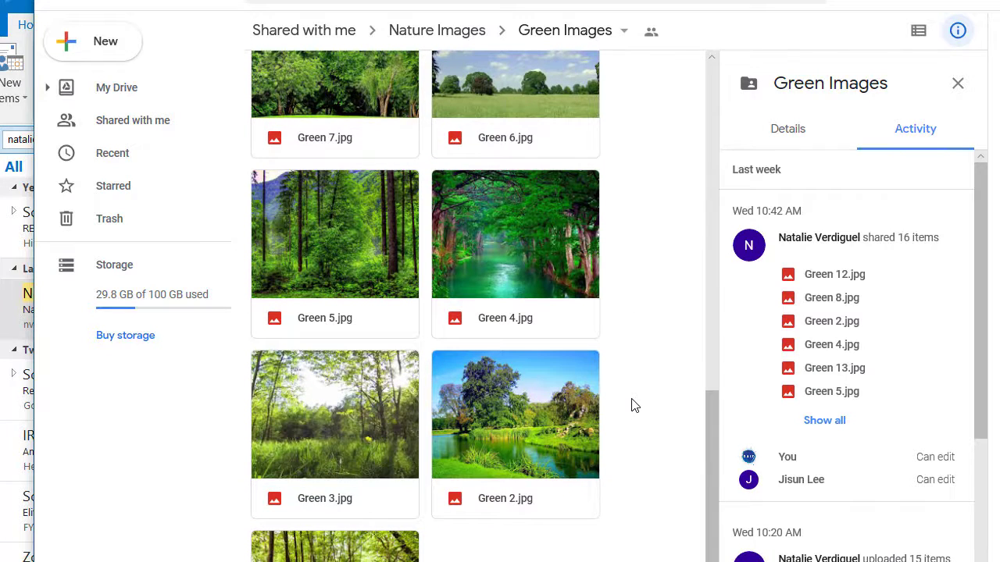
pyautogui.scroll(-2, 635, 406)
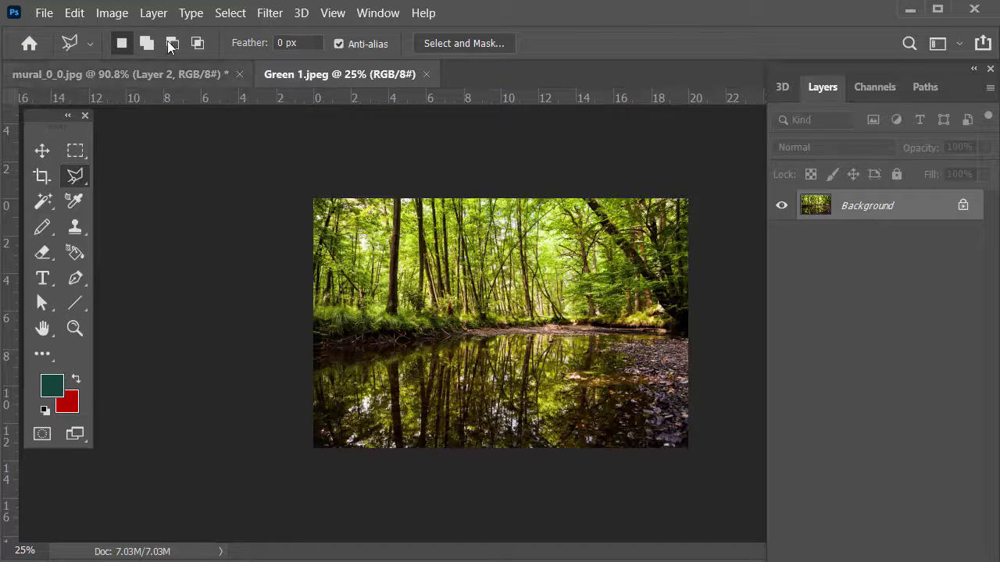
# Select the entire Green 1.jpeg forest image and copy it.
pyautogui.click(73, 14)
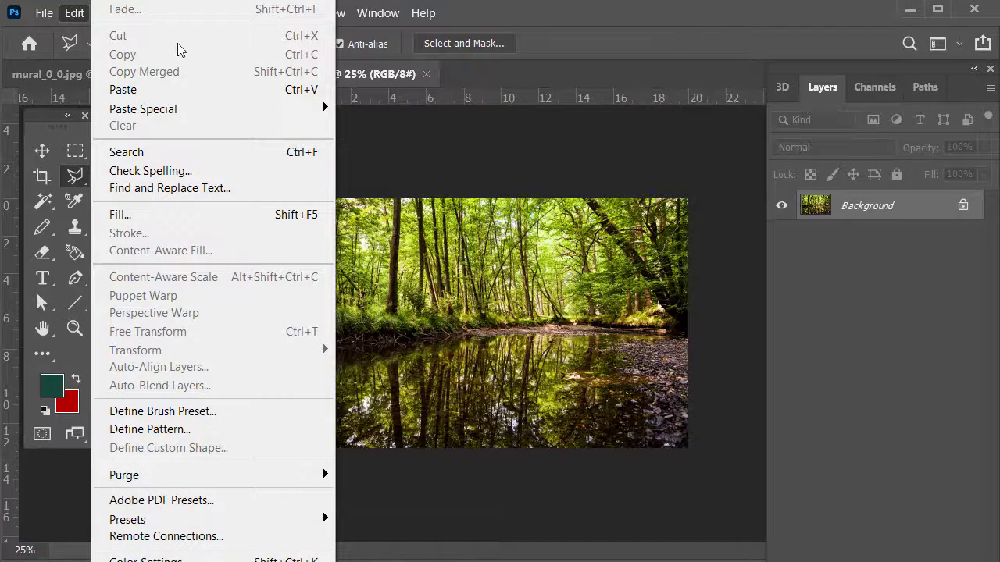
pyautogui.click(551, 29)
pyautogui.click(230, 14)
pyautogui.click(234, 31)
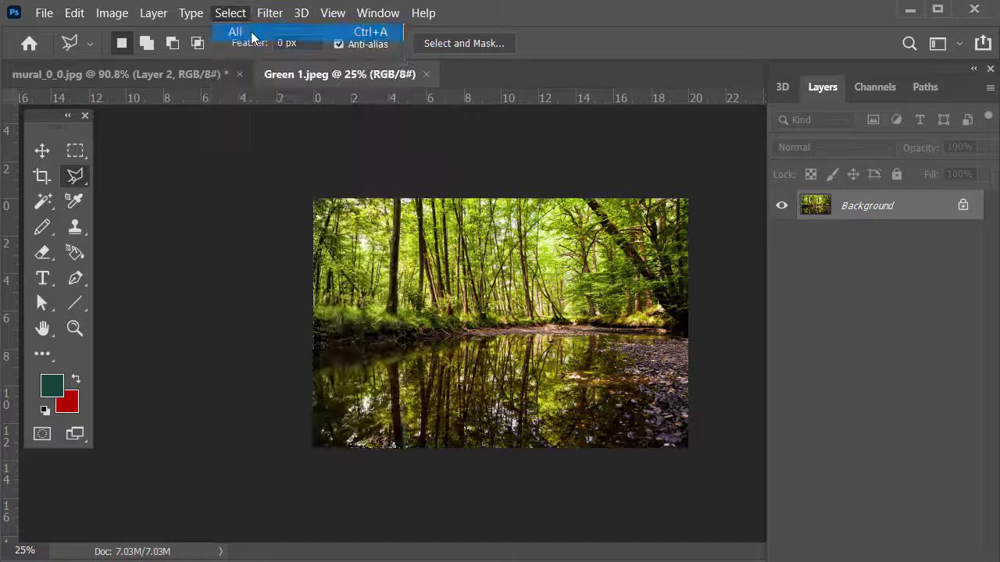
pyautogui.click(74, 14)
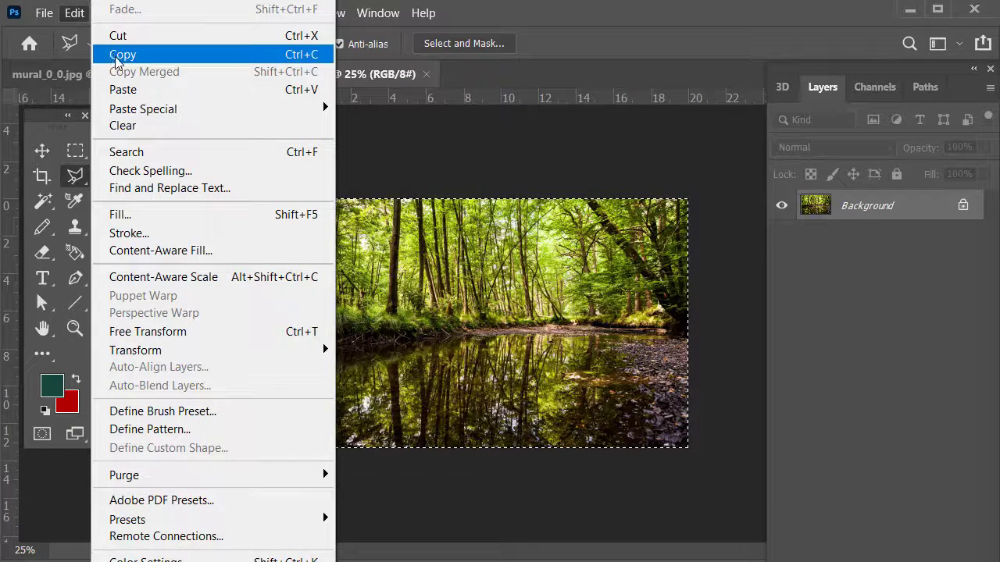
pyautogui.click(147, 54)
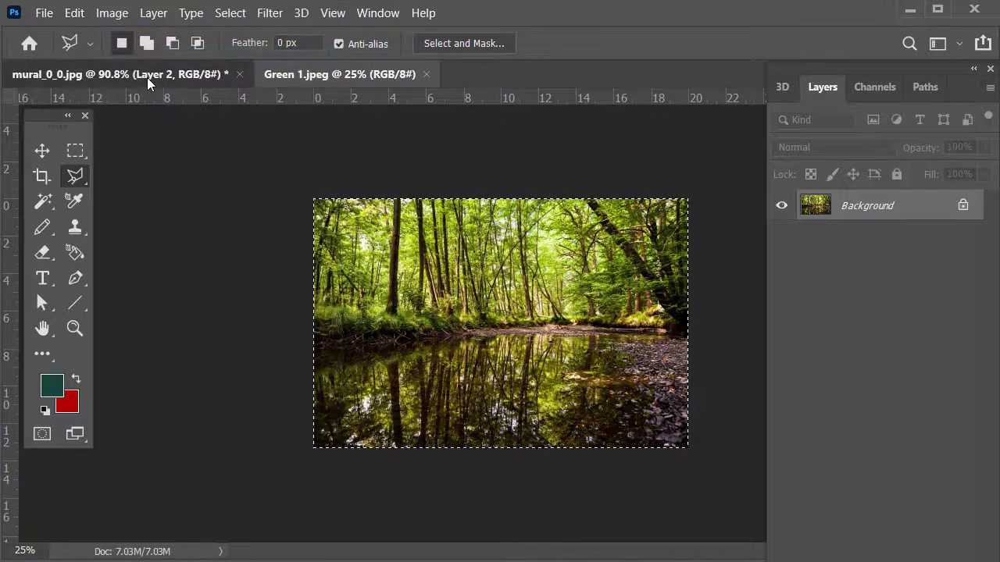
# In mural_0_0.jpg, hide Layer 1 and Layer 2 and select the transparent wall opening on Layer 0 with the Magic Wand.
pyautogui.click(147, 78)
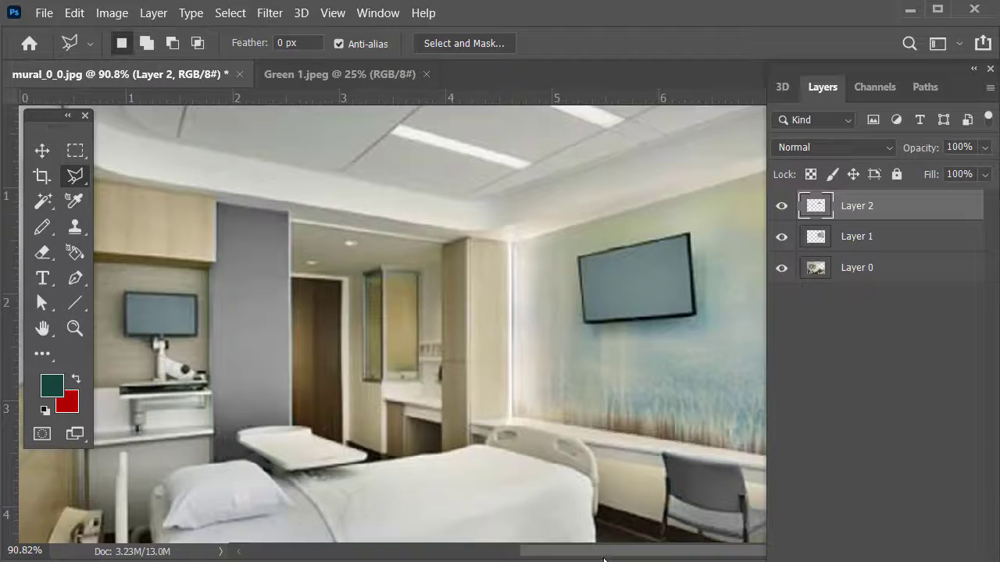
pyautogui.moveTo(604, 553); pyautogui.dragTo(634, 553)
pyautogui.click(808, 274)
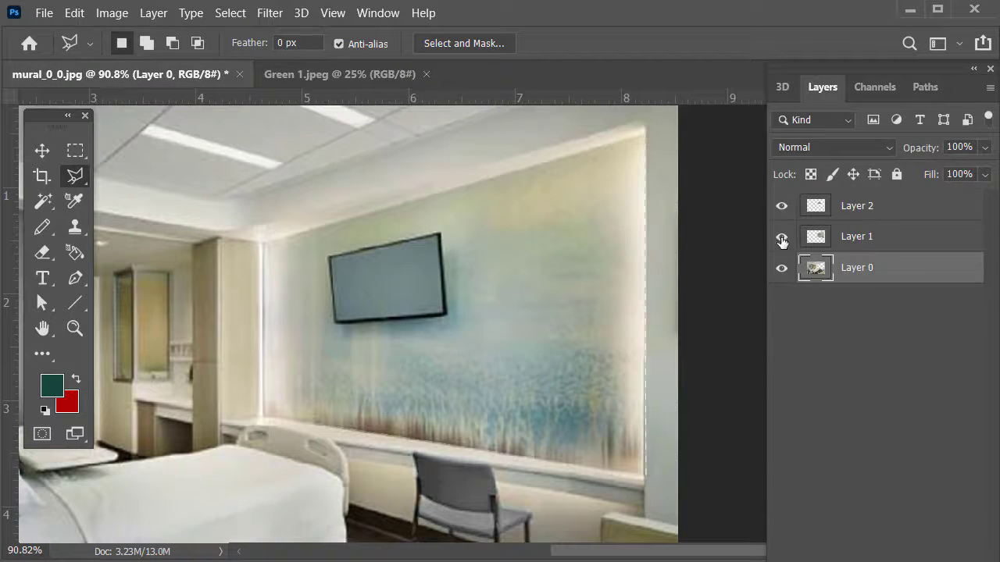
pyautogui.click(781, 237)
pyautogui.click(782, 209)
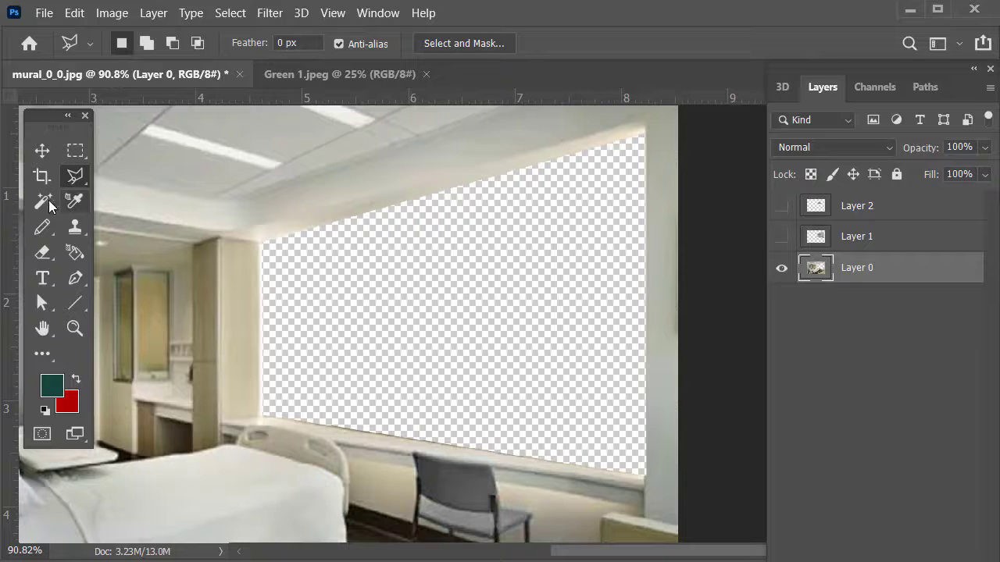
pyautogui.click(49, 205)
pyautogui.click(414, 293)
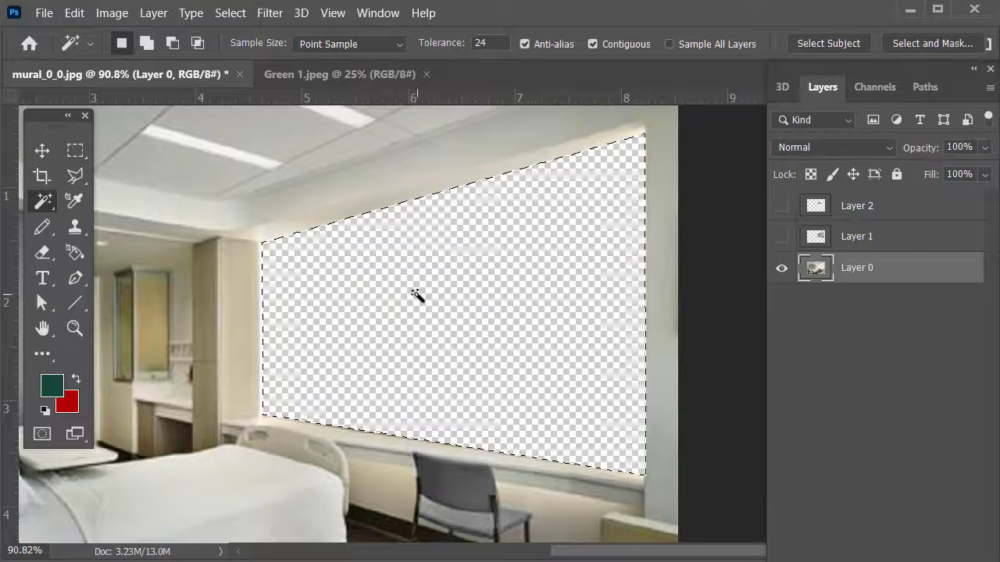
# Paste the copied forest image into the selected wall opening with Paste Into.
pyautogui.click(74, 13)
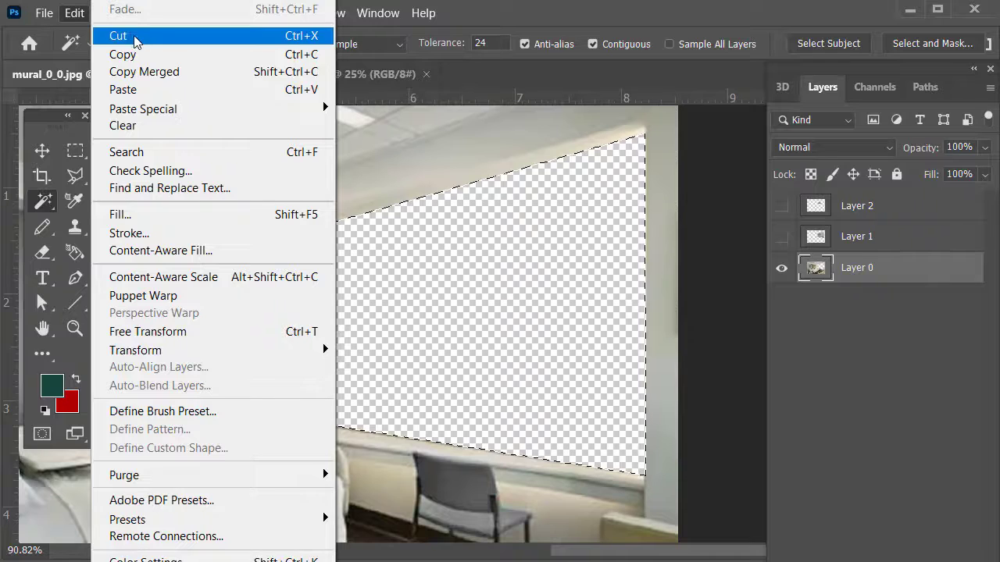
pyautogui.moveTo(179, 107)
pyautogui.click(428, 143)
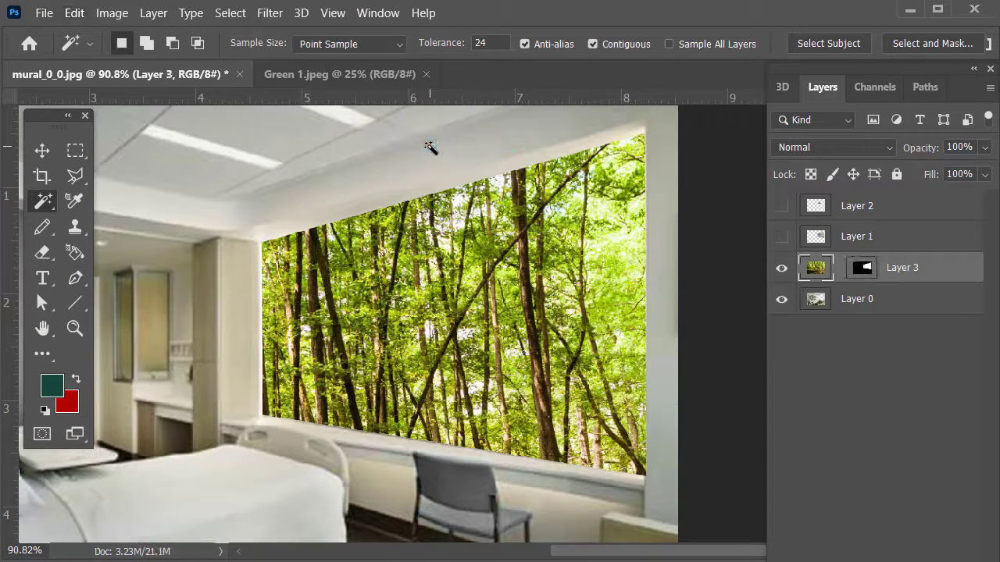
# Bring the whole room photo into view, activate the Hand tool and move the Layers panel clear of the photo.
pyautogui.scroll(-5, 420, 277)
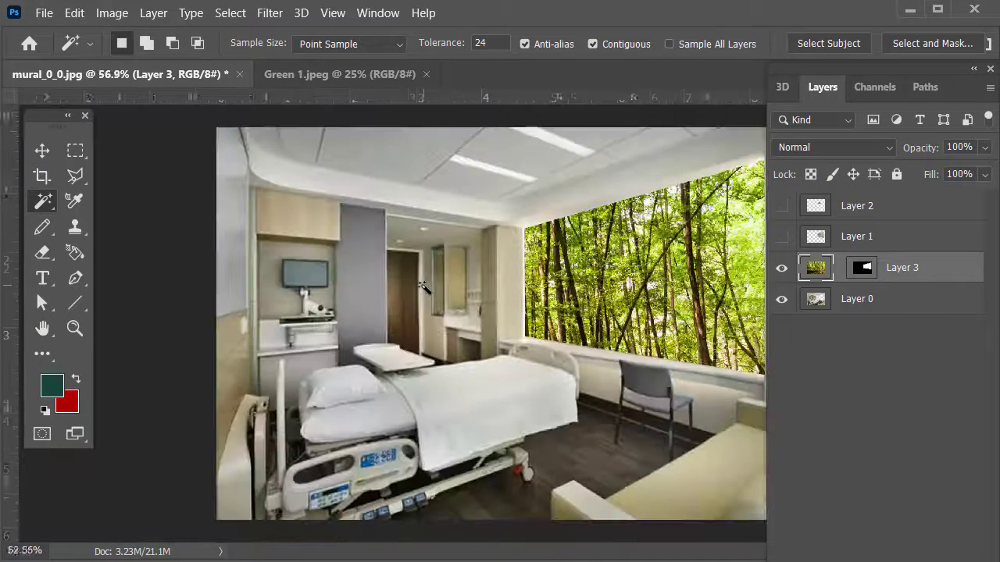
pyautogui.scroll(1, 426, 283)
pyautogui.scroll(-1, 425, 284)
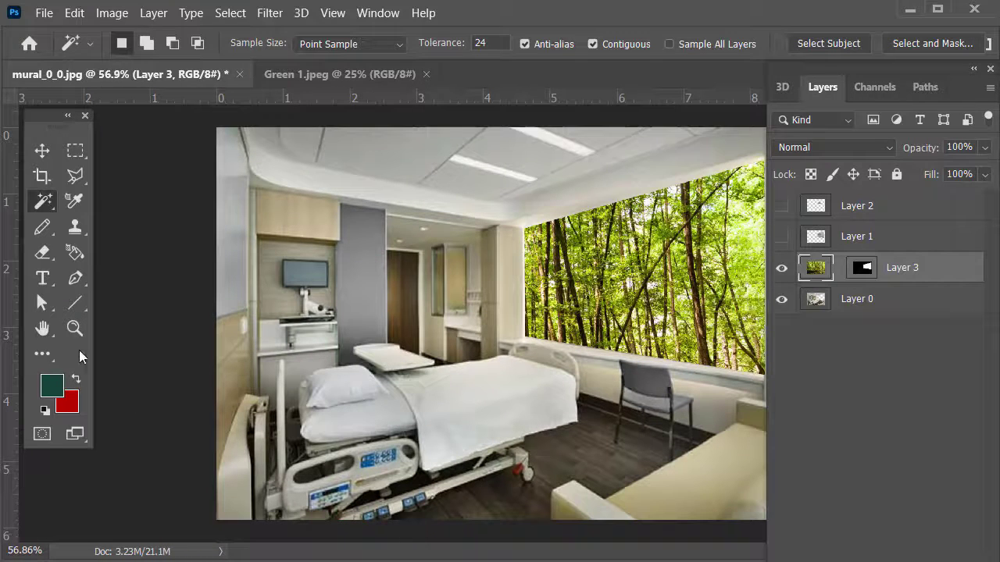
pyautogui.press('h')
pyautogui.moveTo(858, 71); pyautogui.dragTo(920, 77)
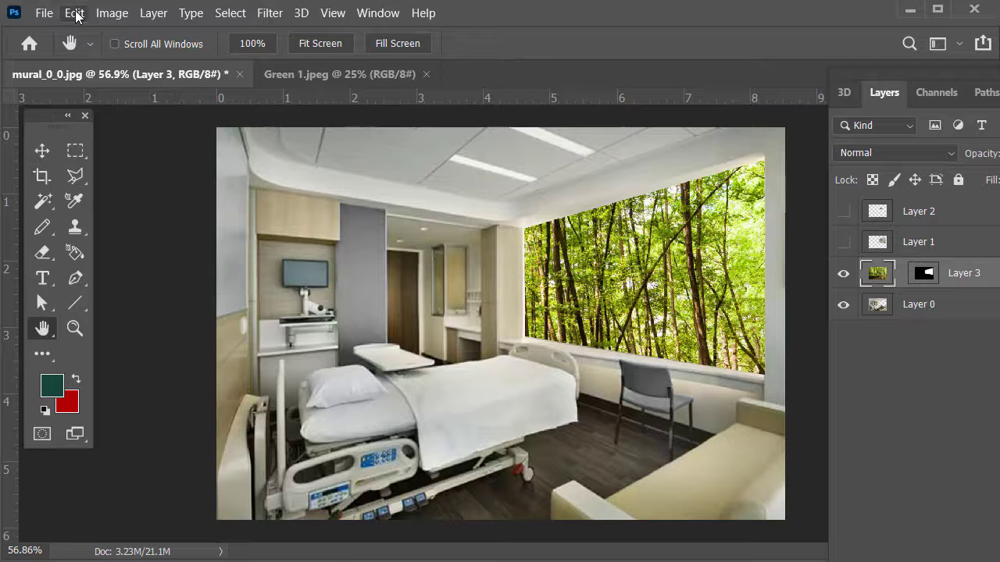
# Distort the forest image on Layer 3, pulling its near-side corners to the opening's edge beside the bed to match the wall's perspective.
pyautogui.click(74, 14)
pyautogui.moveTo(170, 353)
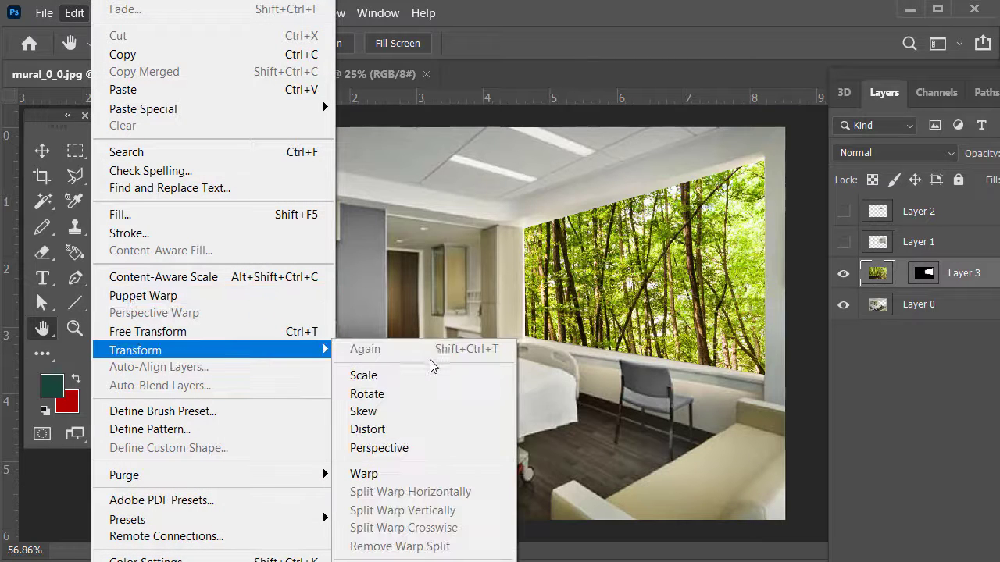
pyautogui.click(446, 426)
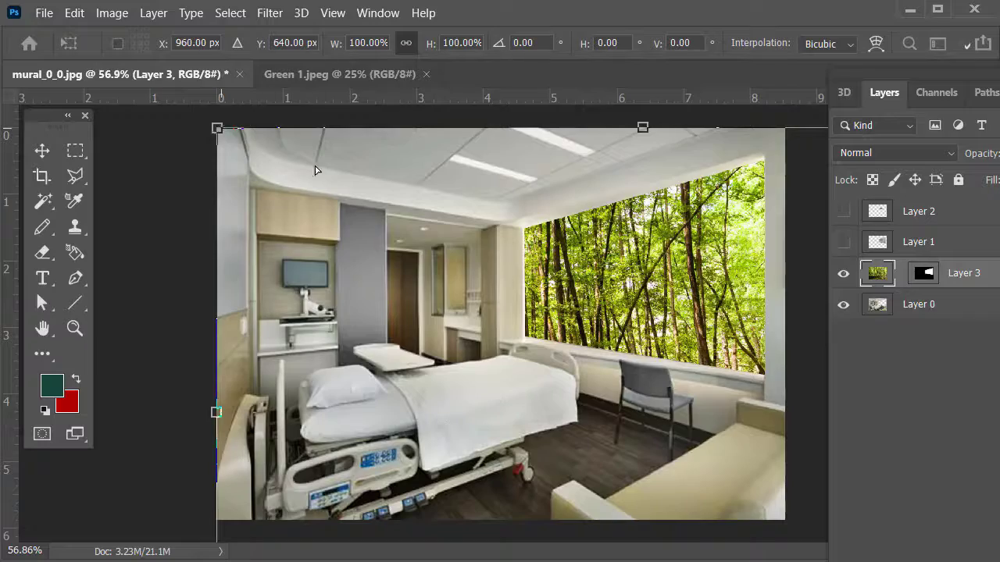
pyautogui.moveTo(218, 128); pyautogui.dragTo(479, 225)
pyautogui.moveTo(577, 324); pyautogui.dragTo(489, 210)
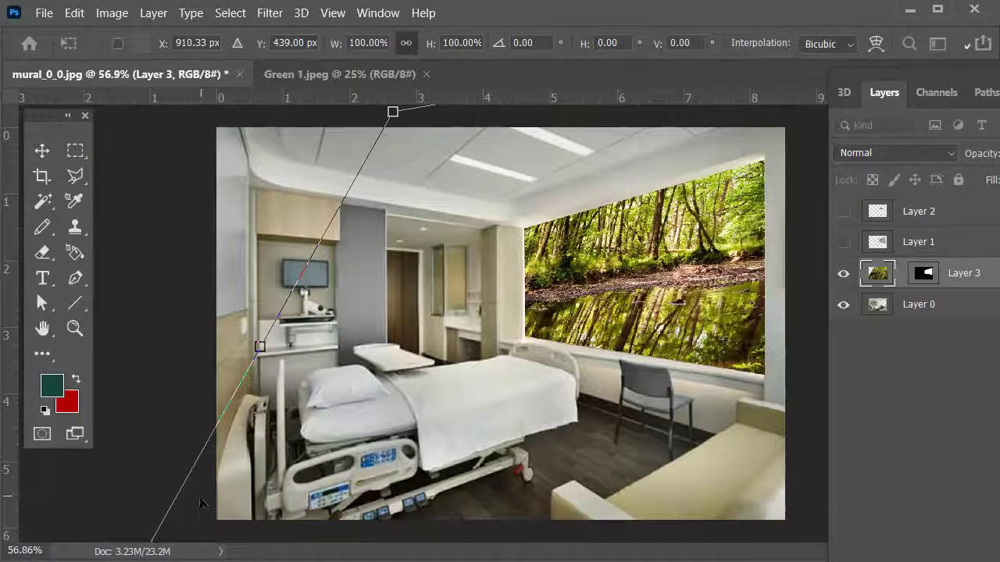
pyautogui.moveTo(291, 498); pyautogui.dragTo(335, 369)
pyautogui.moveTo(171, 457); pyautogui.dragTo(483, 349)
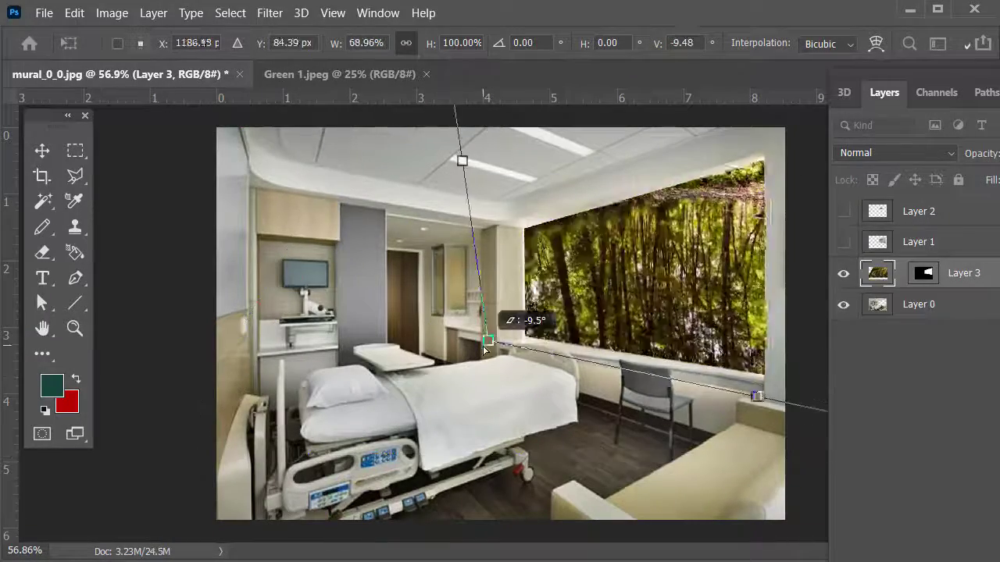
pyautogui.moveTo(544, 125); pyautogui.dragTo(487, 251)
pyautogui.moveTo(379, 108); pyautogui.dragTo(517, 223)
pyautogui.moveTo(432, 467); pyautogui.dragTo(517, 364)
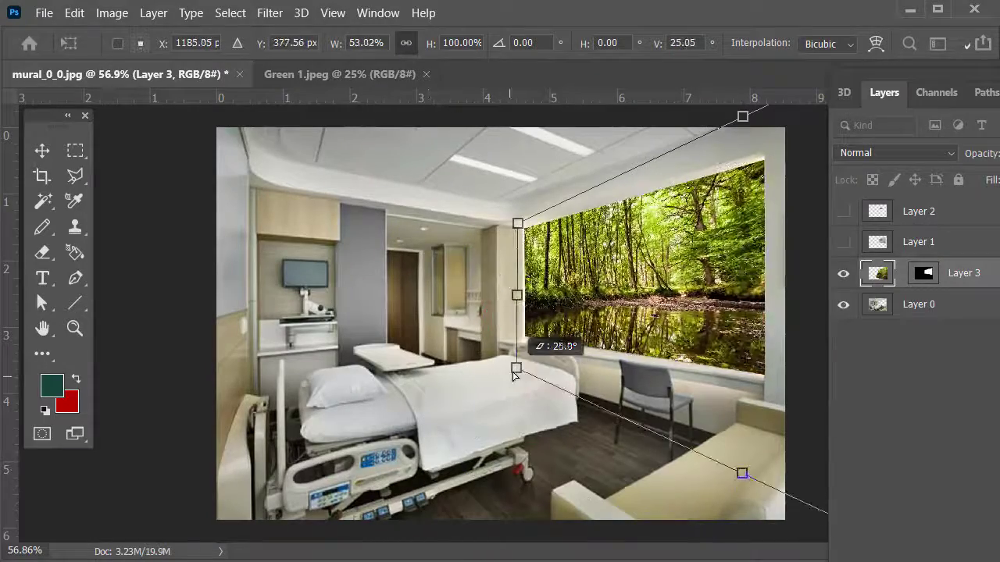
# Reposition the distorted forest image and pull its far corners inward so more of the stream shows in the wall opening.
pyautogui.moveTo(716, 319); pyautogui.dragTo(472, 231)
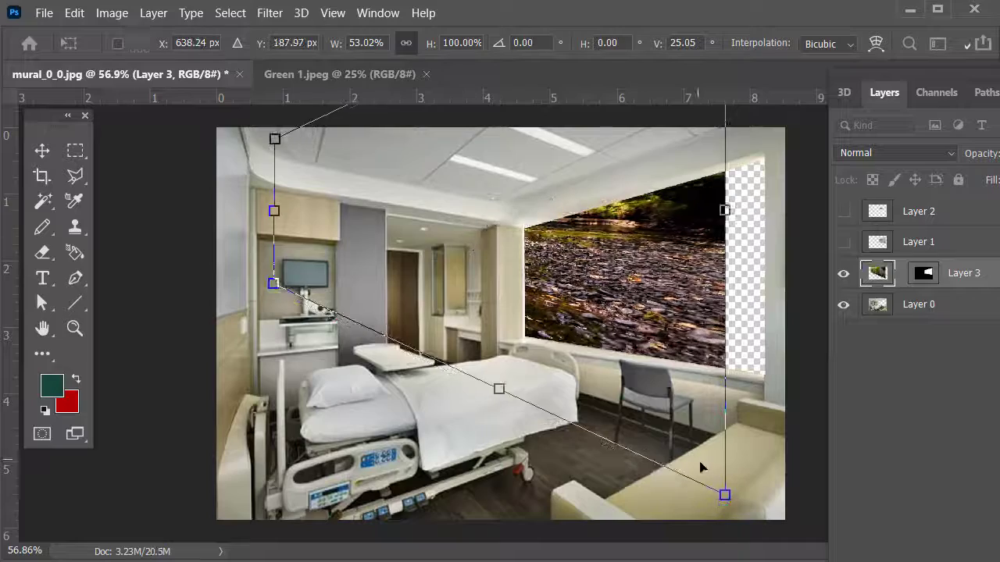
pyautogui.moveTo(722, 500); pyautogui.dragTo(696, 344)
pyautogui.moveTo(653, 214); pyautogui.dragTo(670, 408)
pyautogui.moveTo(742, 124); pyautogui.dragTo(673, 256)
pyautogui.moveTo(515, 364); pyautogui.dragTo(627, 258)
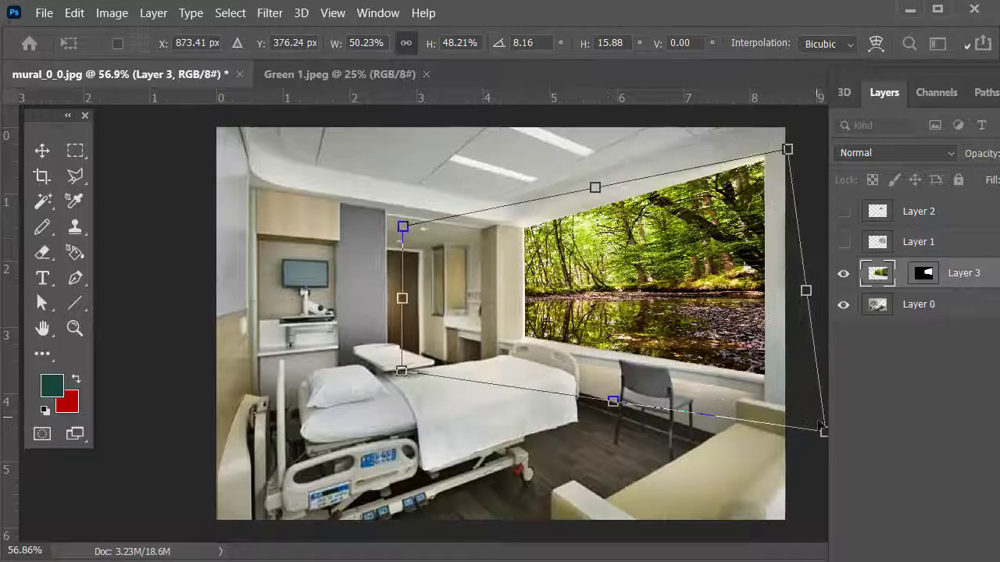
# Tighten all four corners of the forest image around the wall opening, following the wall's perspective.
pyautogui.moveTo(820, 426); pyautogui.dragTo(774, 398)
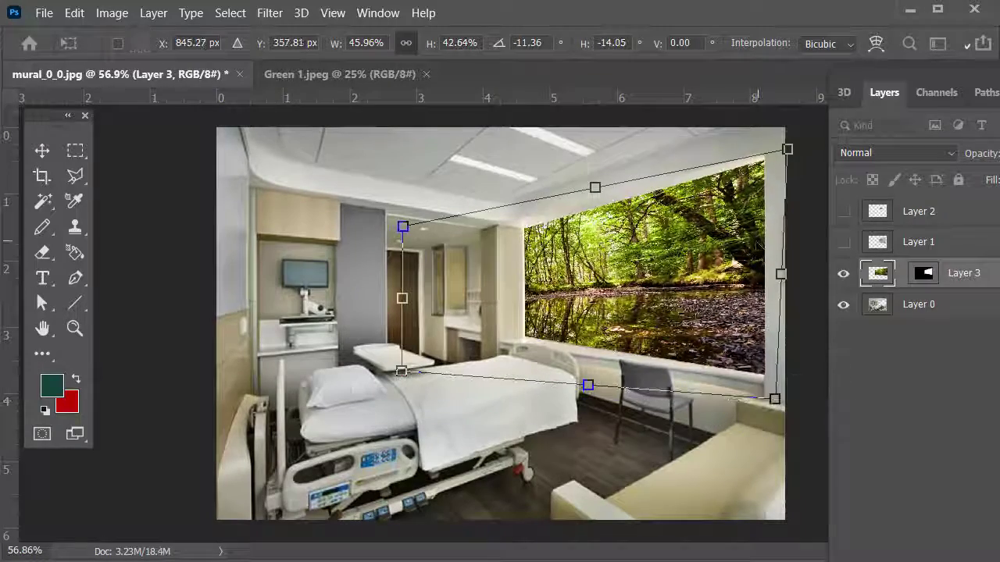
pyautogui.moveTo(787, 150); pyautogui.dragTo(772, 141)
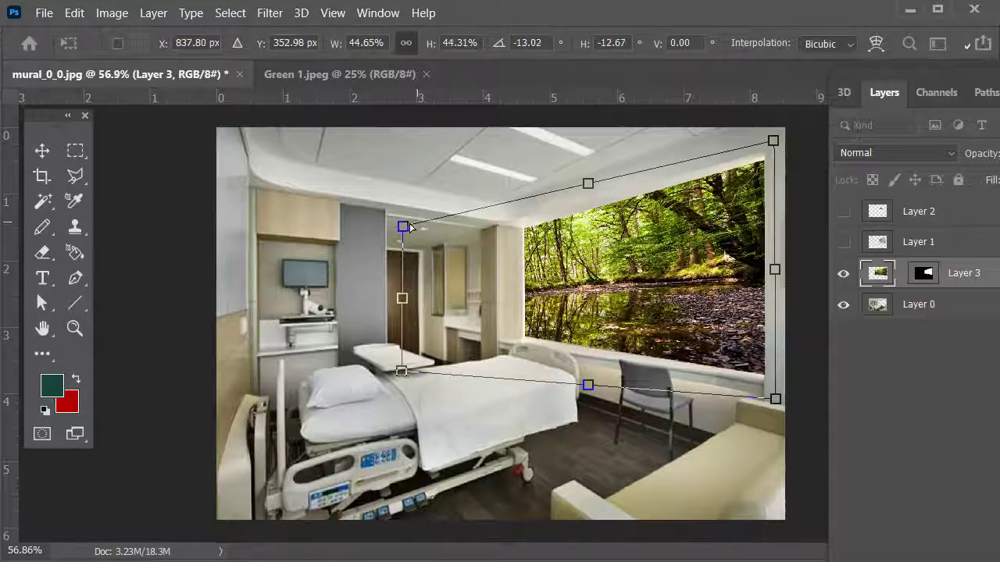
pyautogui.moveTo(409, 227); pyautogui.dragTo(500, 236)
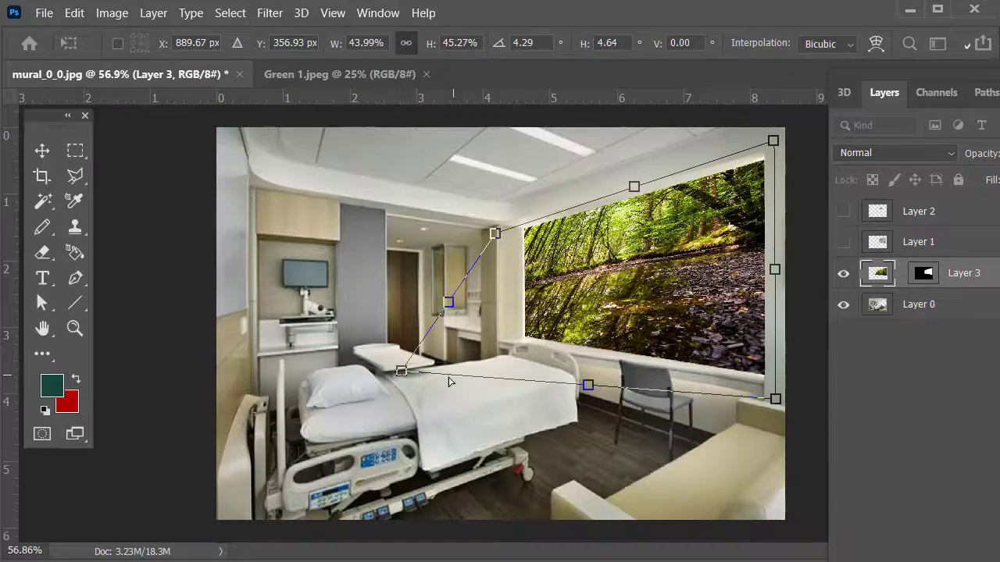
pyautogui.moveTo(402, 372); pyautogui.dragTo(503, 355)
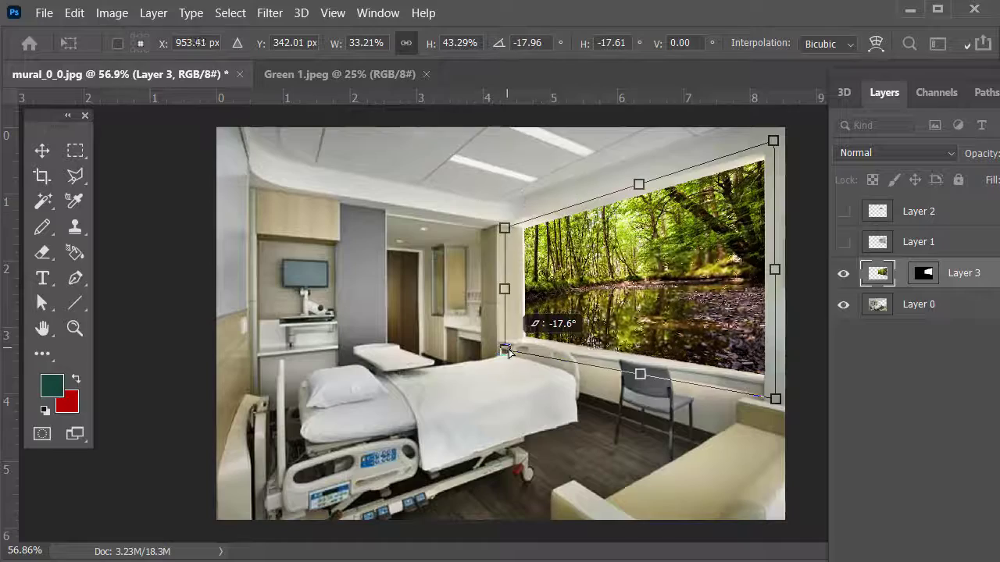
# Shift the forest image lower in the opening and raise its upper corners so they cover the opening's upper edge.
pyautogui.moveTo(627, 310); pyautogui.dragTo(627, 321)
pyautogui.moveTo(777, 427); pyautogui.dragTo(778, 452)
pyautogui.moveTo(508, 377); pyautogui.dragTo(509, 367)
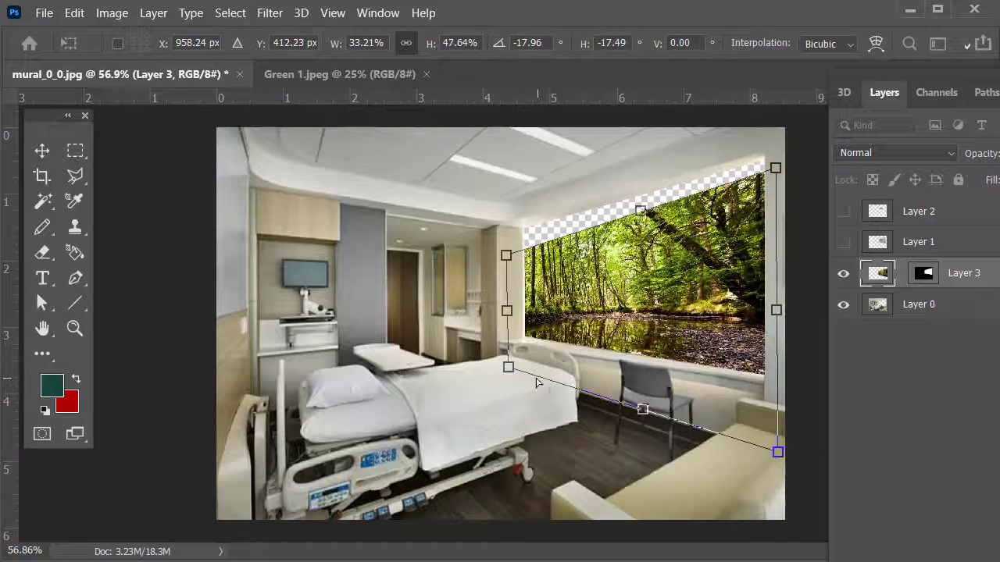
pyautogui.moveTo(782, 456); pyautogui.dragTo(781, 453)
pyautogui.moveTo(776, 168); pyautogui.dragTo(774, 150)
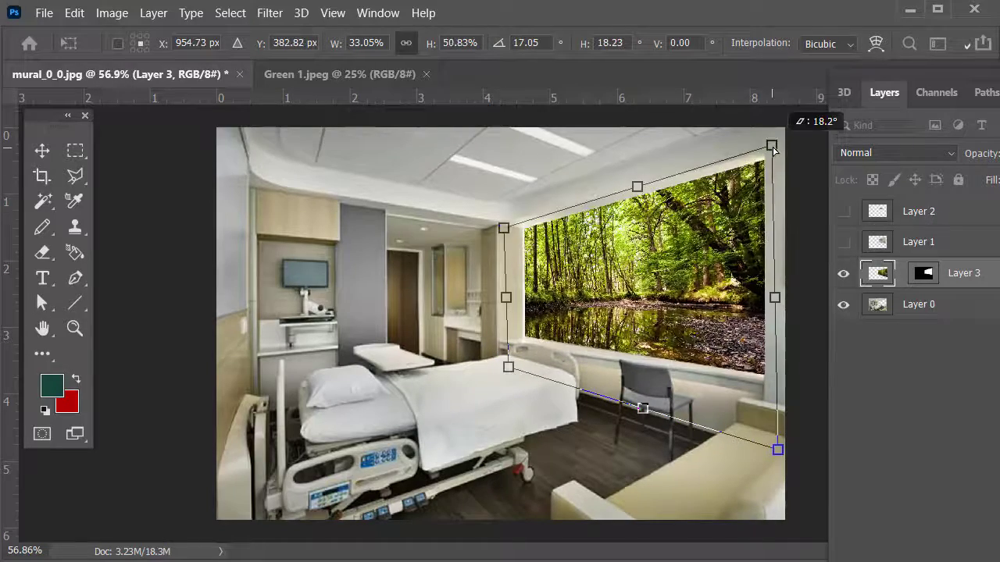
pyautogui.moveTo(735, 232); pyautogui.dragTo(735, 249)
pyautogui.moveTo(775, 167); pyautogui.dragTo(773, 156)
pyautogui.moveTo(504, 248); pyautogui.dragTo(505, 232)
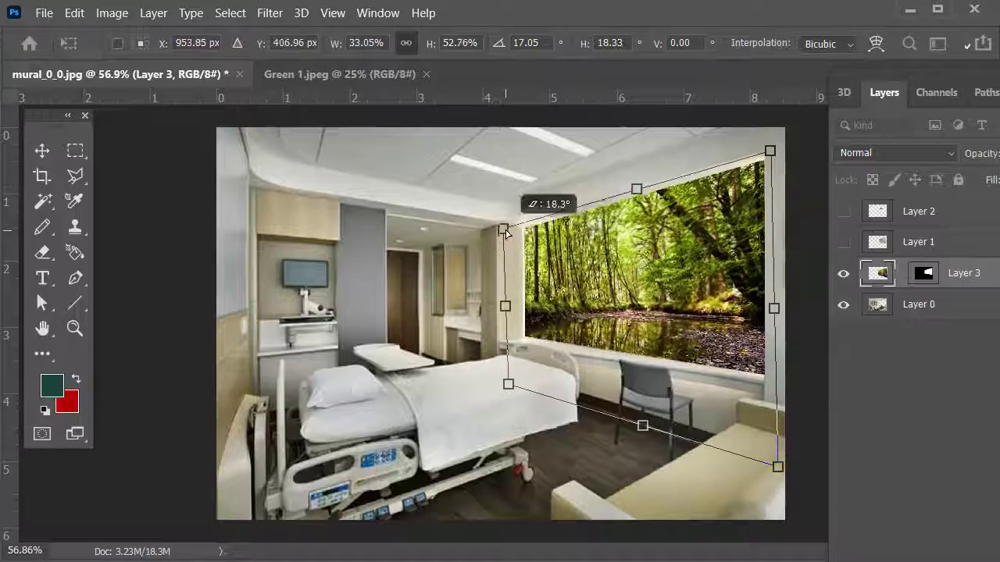
# Nudge the forest image up and towards the sofa side, and realign its bed-side corners into a vertical edge.
pyautogui.moveTo(517, 394); pyautogui.dragTo(519, 382)
pyautogui.moveTo(506, 233); pyautogui.dragTo(510, 232)
pyautogui.moveTo(670, 266); pyautogui.dragTo(669, 263)
pyautogui.moveTo(658, 307); pyautogui.dragTo(686, 299)
pyautogui.moveTo(538, 218); pyautogui.dragTo(500, 229)
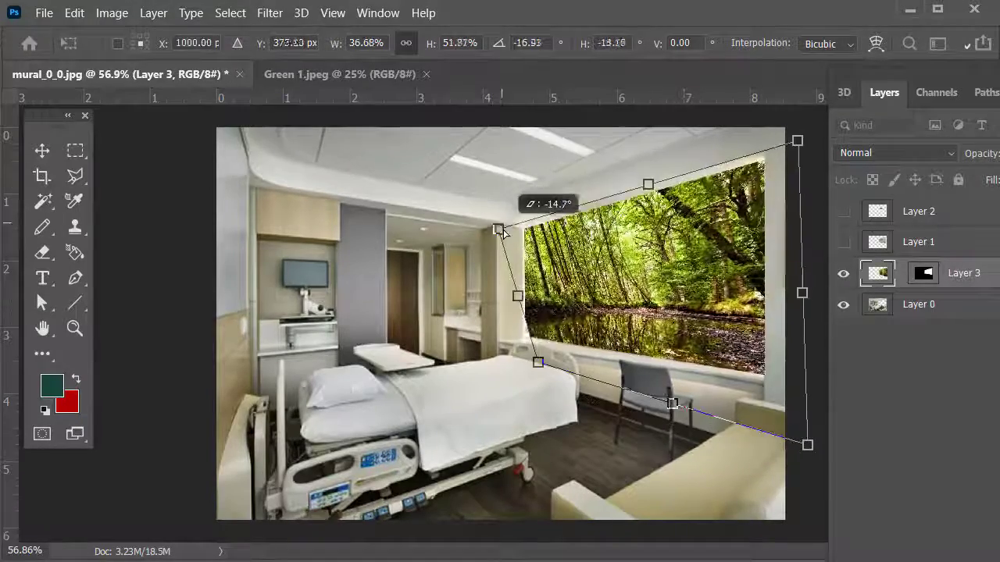
pyautogui.moveTo(538, 362); pyautogui.dragTo(501, 356)
# Stretch the forest image taller, fine-tune its corners around the opening, apply the distortion and briefly preview Layer 2 over it.
pyautogui.moveTo(654, 401); pyautogui.dragTo(654, 412)
pyautogui.moveTo(649, 185); pyautogui.dragTo(647, 161)
pyautogui.moveTo(657, 204); pyautogui.dragTo(652, 227)
pyautogui.moveTo(497, 227); pyautogui.dragTo(504, 230)
pyautogui.moveTo(498, 393); pyautogui.dragTo(506, 396)
pyautogui.moveTo(807, 482); pyautogui.dragTo(794, 481)
pyautogui.moveTo(505, 394); pyautogui.dragTo(507, 385)
pyautogui.moveTo(794, 482); pyautogui.dragTo(787, 495)
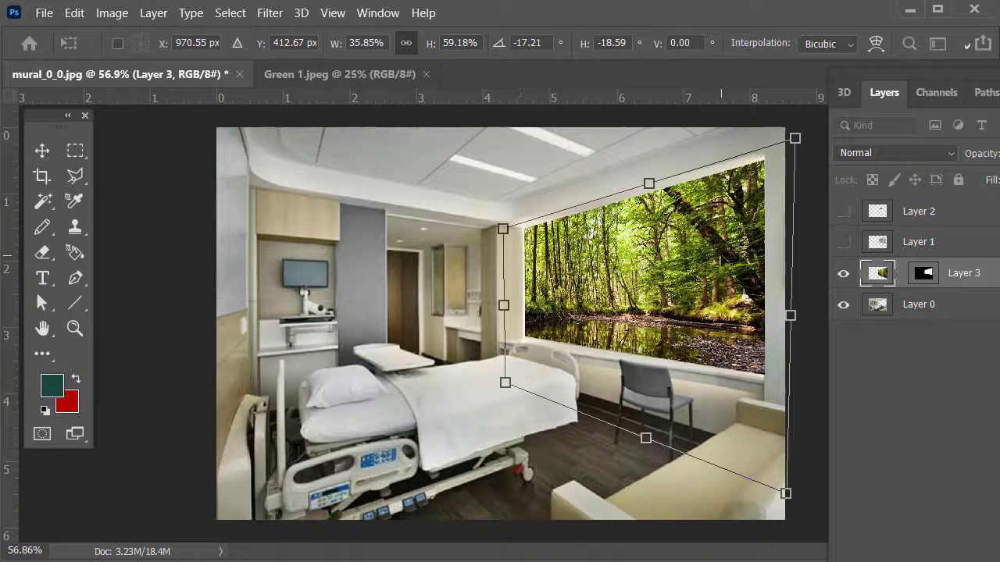
pyautogui.press('Return')
pyautogui.press('space')
pyautogui.click(843, 213)
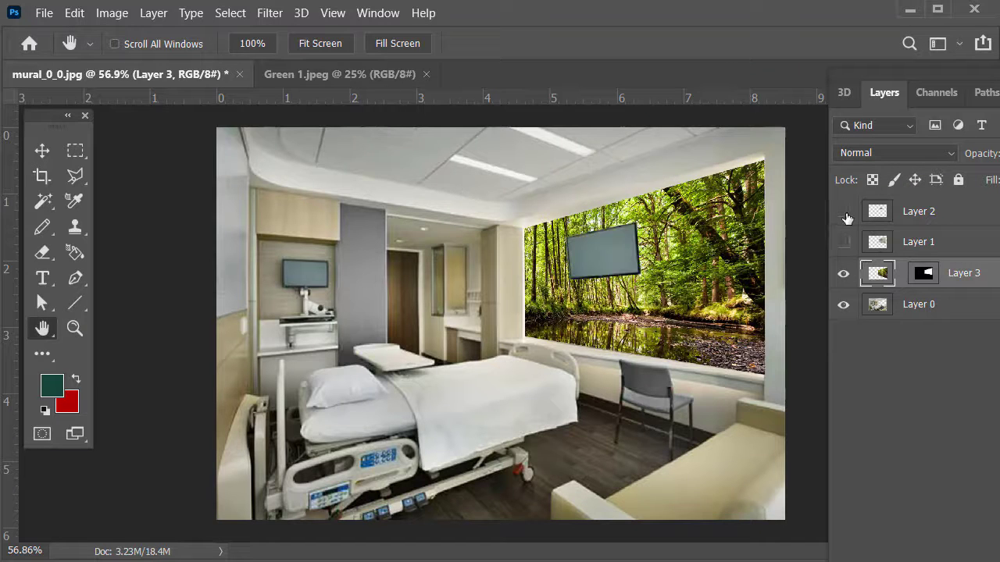
pyautogui.click(844, 213)
# Darken the forest image with Brightness/Contrast, setting the brightness to about -58 and lowering the contrast.
pyautogui.click(111, 12)
pyautogui.moveTo(133, 60)
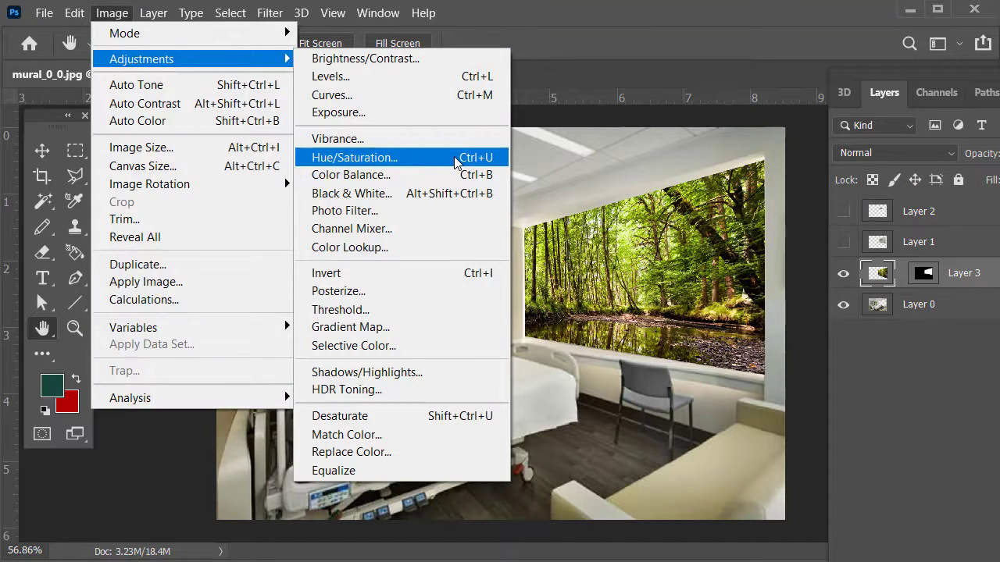
pyautogui.click(457, 59)
pyautogui.moveTo(352, 364); pyautogui.dragTo(787, 319)
pyautogui.moveTo(677, 378); pyautogui.dragTo(641, 381)
pyautogui.moveTo(660, 319); pyautogui.dragTo(758, 277)
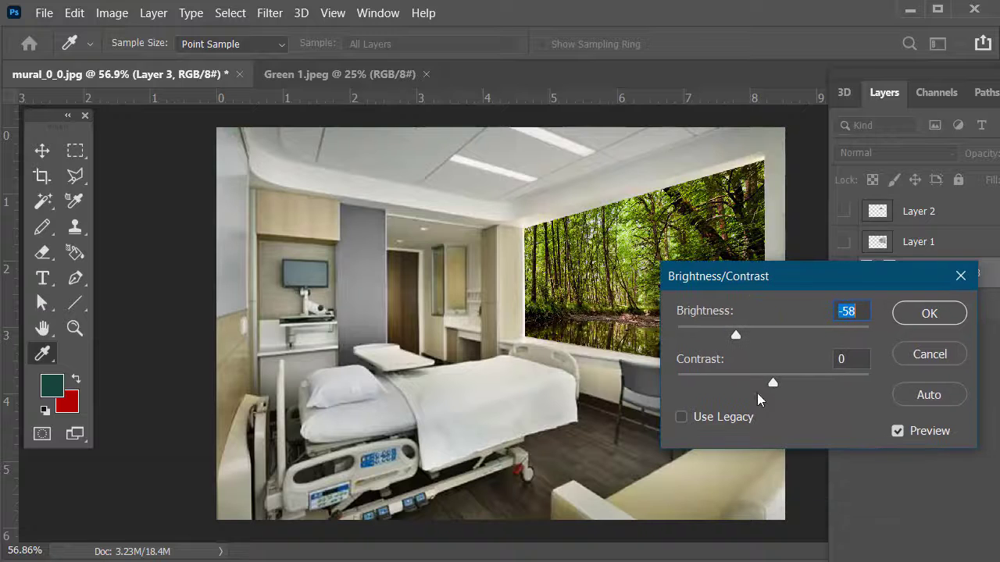
pyautogui.moveTo(773, 385); pyautogui.dragTo(743, 382)
pyautogui.moveTo(734, 278); pyautogui.dragTo(639, 373)
pyautogui.moveTo(642, 434); pyautogui.dragTo(640, 436)
pyautogui.moveTo(618, 480); pyautogui.dragTo(635, 481)
pyautogui.press('Return')
pyautogui.press('h')
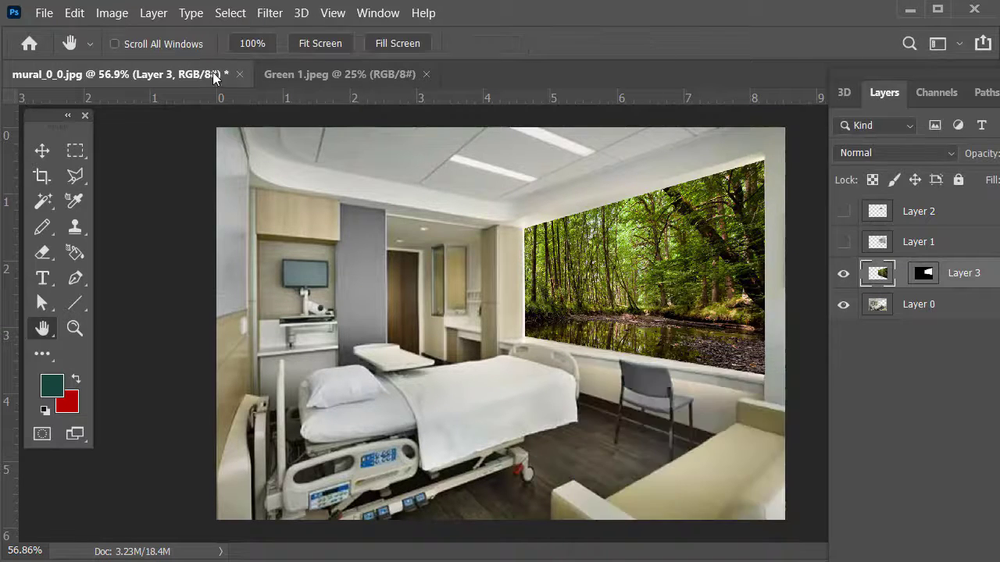
# Reduce the forest image's saturation to -27 with Hue/Saturation.
pyautogui.click(112, 12)
pyautogui.moveTo(142, 58)
pyautogui.click(462, 157)
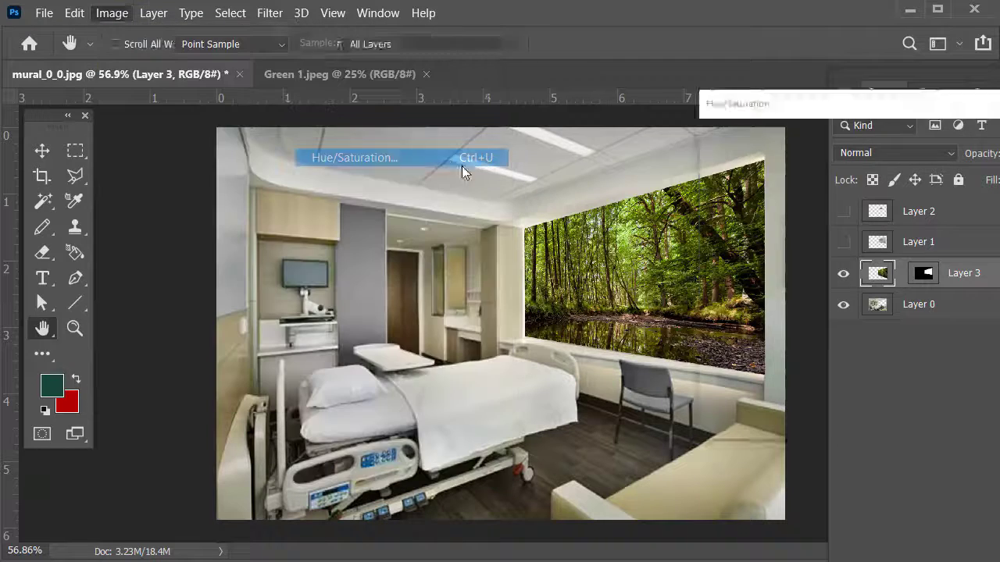
pyautogui.moveTo(765, 164); pyautogui.dragTo(583, 326)
pyautogui.moveTo(551, 509); pyautogui.dragTo(521, 510)
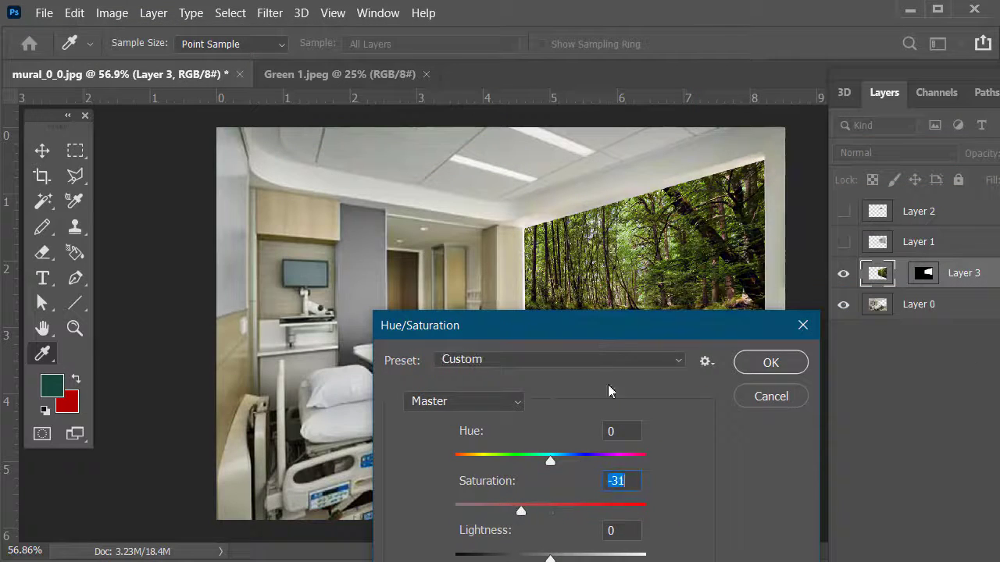
pyautogui.moveTo(632, 325); pyautogui.dragTo(329, 206)
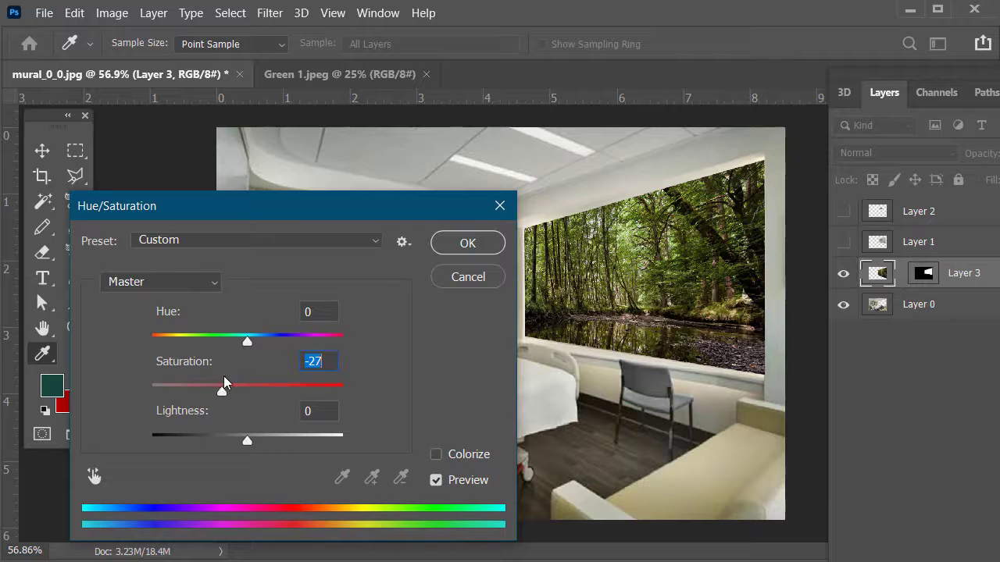
pyautogui.click(485, 239)
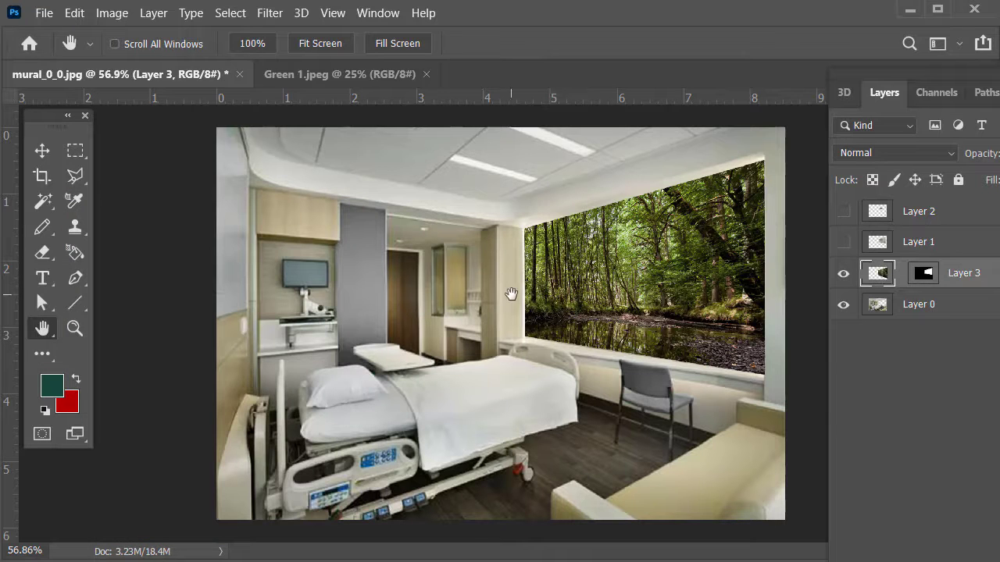
# Show Layer 1 with the original mural, hide Layer 3 and set Layer 1's blending mode to Overlay.
pyautogui.click(843, 242)
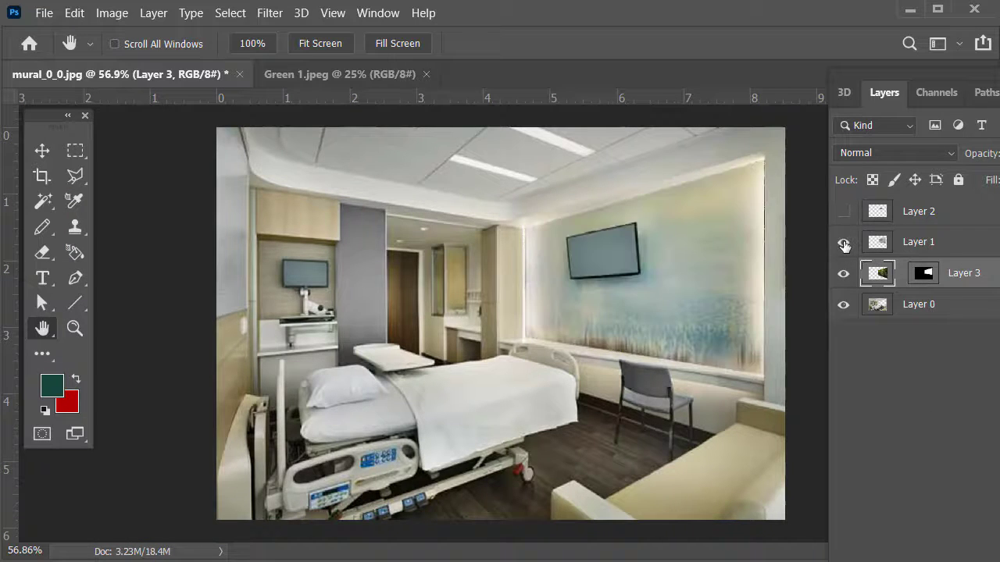
pyautogui.click(895, 152)
pyautogui.click(890, 226)
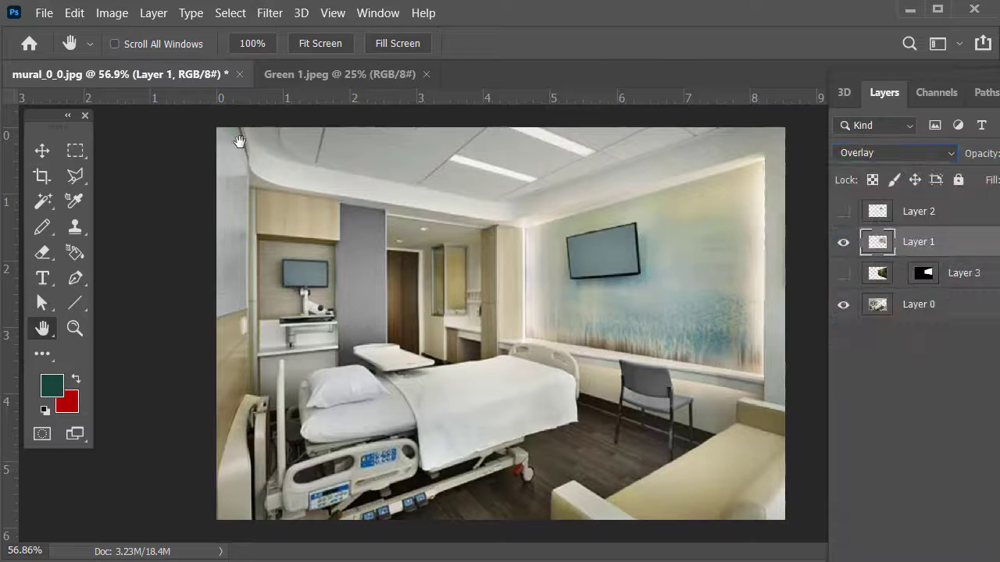
# Lasso the mural area including the TV on Layer 1 with a 10 px feather, refining the outline along its sides.
pyautogui.click(70, 182)
pyautogui.click(140, 174)
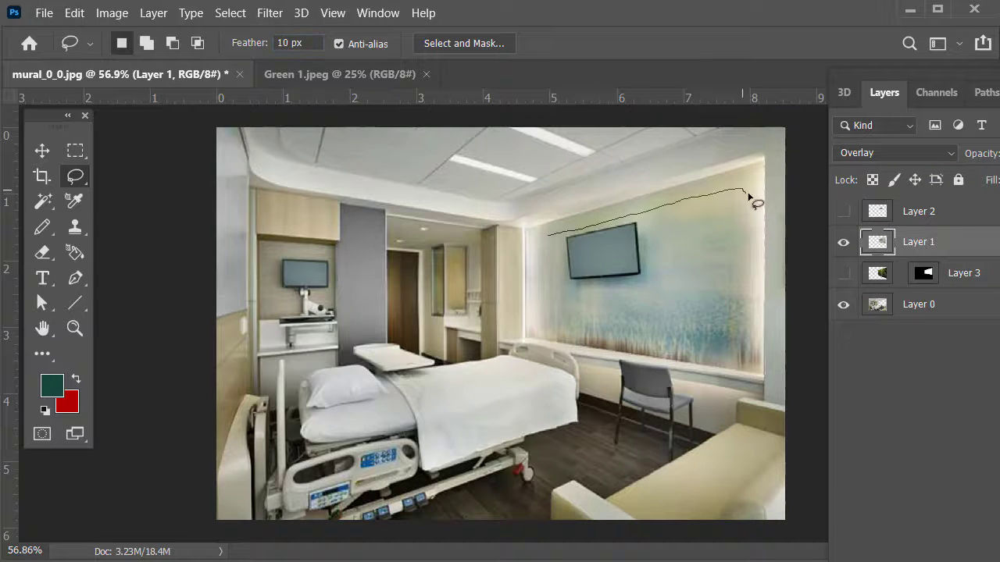
pyautogui.moveTo(595, 342); pyautogui.dragTo(546, 332)
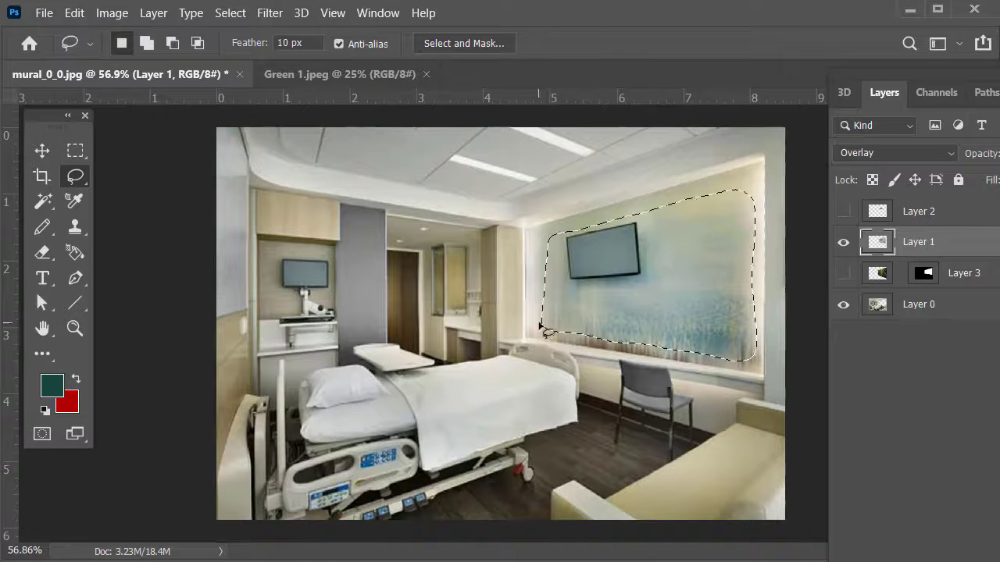
pyautogui.moveTo(751, 193)
pyautogui.mouseDown()
pyautogui.moveTo(764, 354)
pyautogui.moveTo(745, 360)
pyautogui.mouseUp()
pyautogui.moveTo(541, 236); pyautogui.dragTo(524, 287)
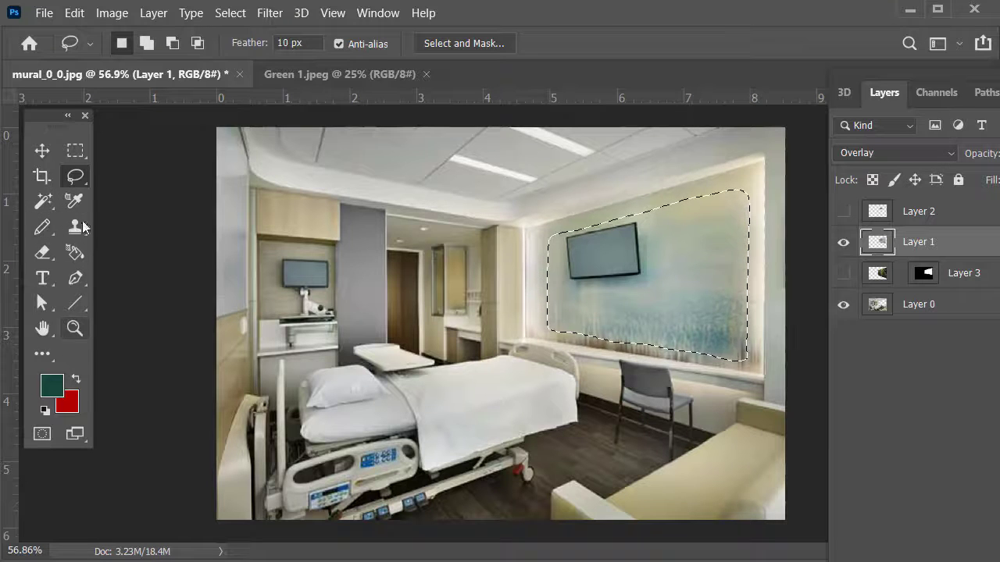
# Sample a light beige with the Eyedropper and fill the selected mural area with that foreground color at 100% opacity.
pyautogui.click(74, 201)
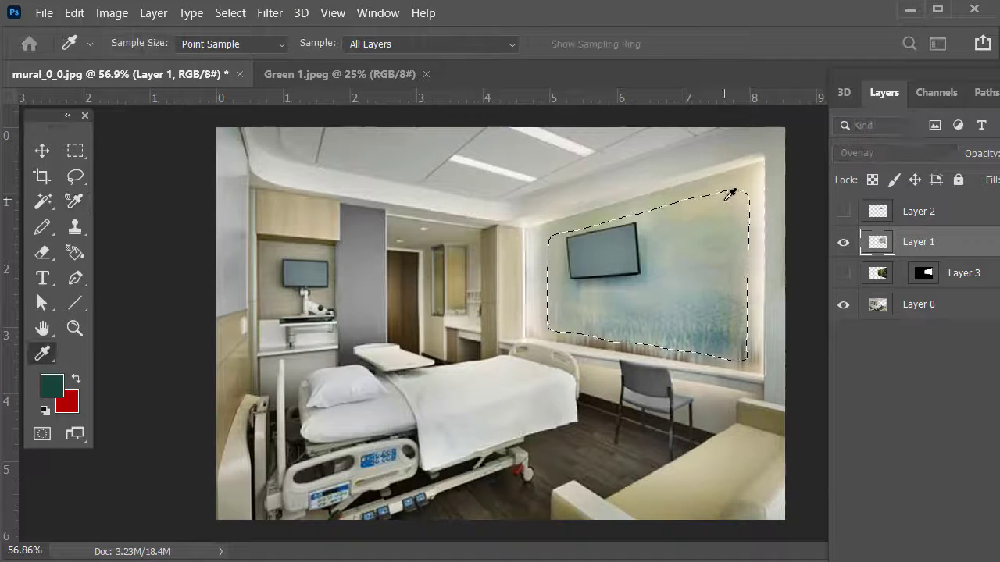
pyautogui.moveTo(374, 557); pyautogui.dragTo(529, 272)
pyautogui.click(496, 305)
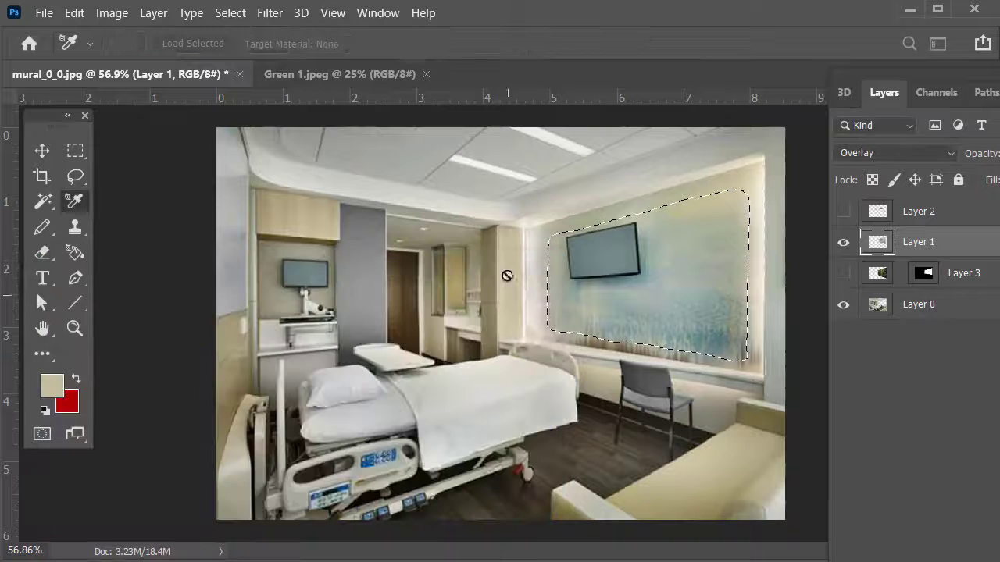
pyautogui.click(74, 13)
pyautogui.click(120, 214)
pyautogui.moveTo(201, 221); pyautogui.dragTo(334, 294)
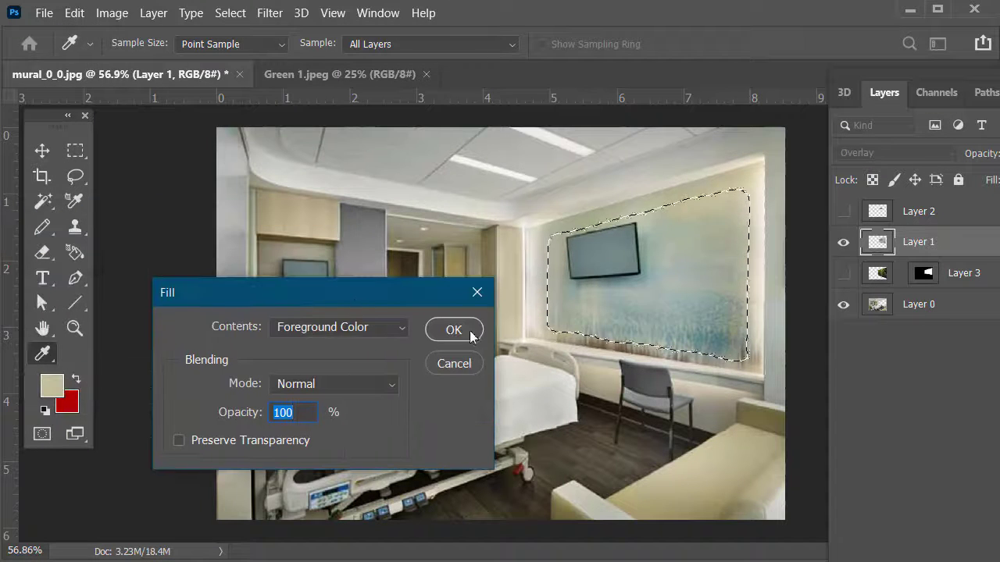
pyautogui.click(471, 329)
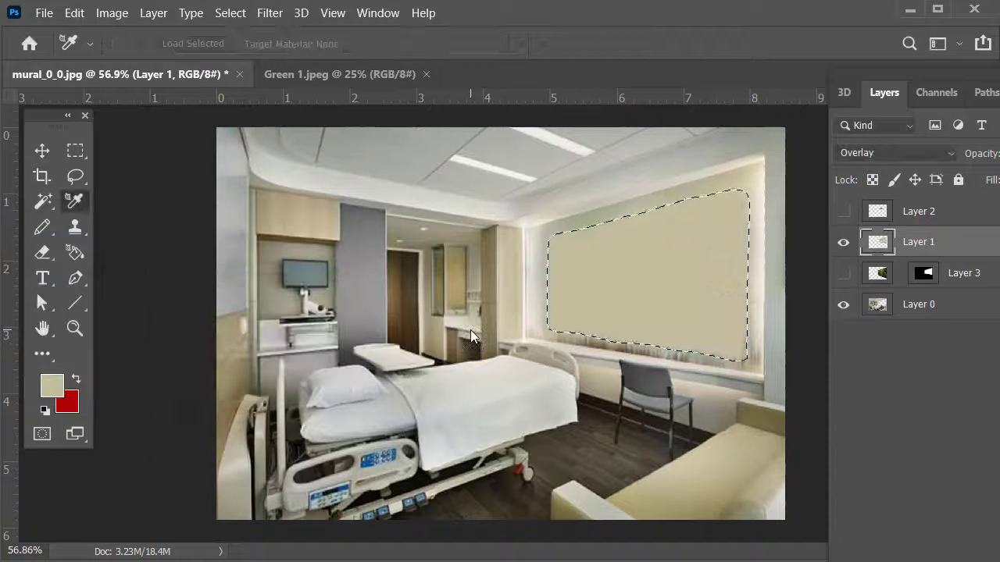
# Brighten the beige-filled mural area with Brightness/Contrast and clear the selection.
pyautogui.click(112, 13)
pyautogui.moveTo(141, 58)
pyautogui.click(370, 58)
pyautogui.moveTo(678, 430); pyautogui.dragTo(696, 430)
pyautogui.click(830, 409)
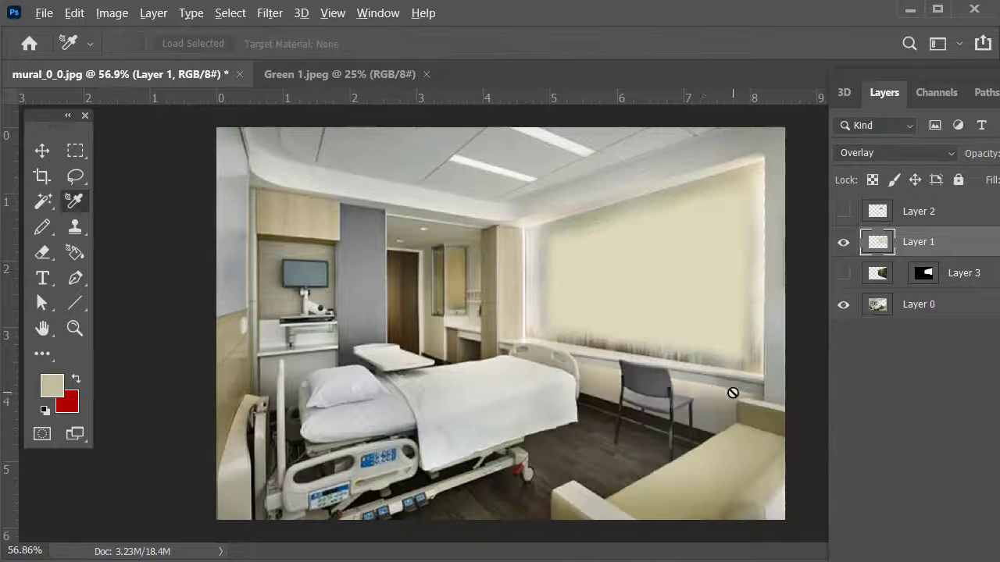
# Lasso the dark streaked strip along the beige mural area's lower edge, fill it with the foreground beige and clear the selection.
pyautogui.scroll(5, 732, 393)
pyautogui.click(75, 175)
pyautogui.moveTo(340, 281)
pyautogui.mouseDown()
pyautogui.moveTo(511, 265)
pyautogui.moveTo(725, 305)
pyautogui.moveTo(792, 344)
pyautogui.mouseUp()
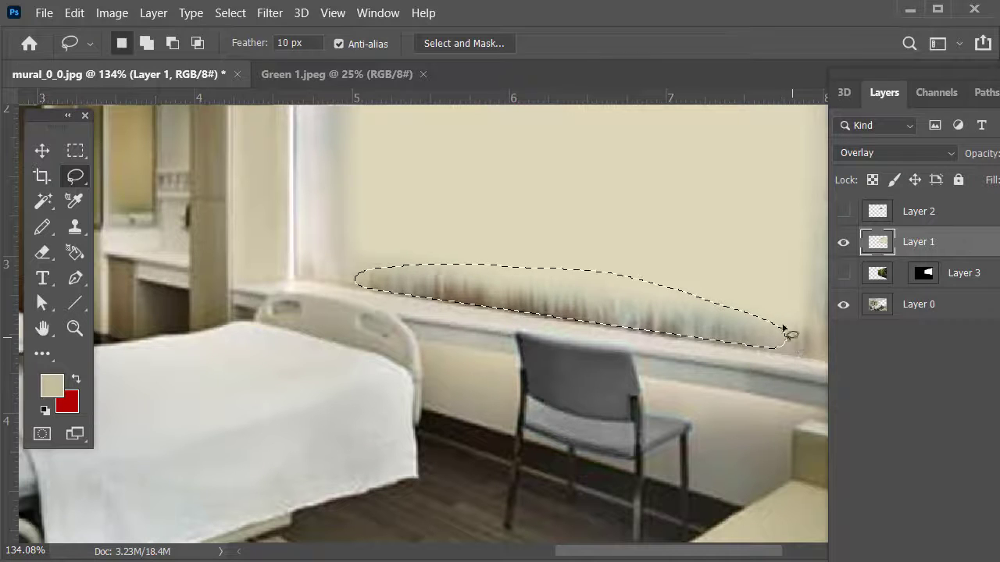
pyautogui.click(75, 12)
pyautogui.click(117, 215)
pyautogui.click(449, 328)
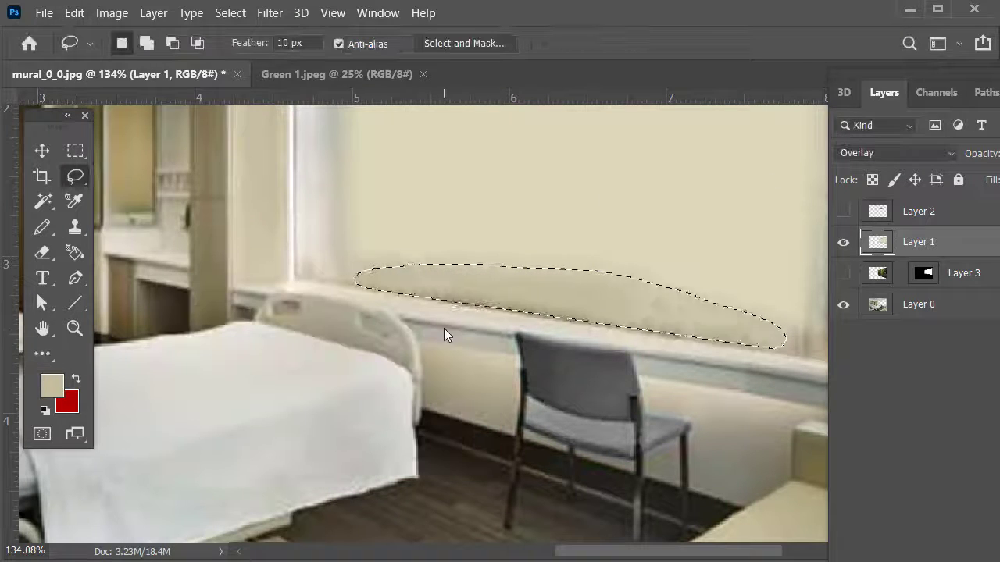
pyautogui.hotkey('ctrl', 'd')
pyautogui.scroll(-5, 726, 335)
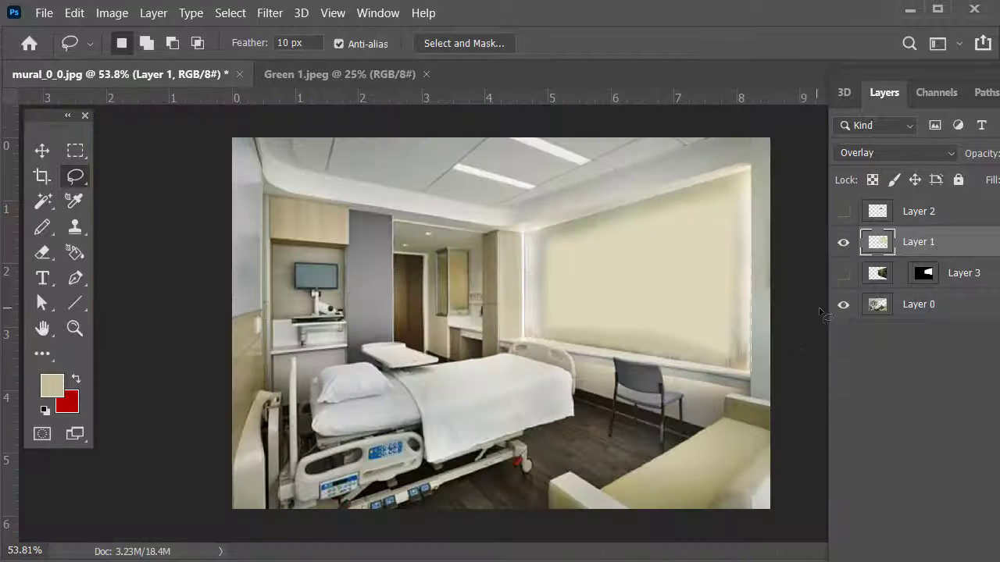
# Show Layer 3's forest mural and toggle the visibility of Layer 3 and Layer 1 to compare the lighting effect.
pyautogui.click(843, 273)
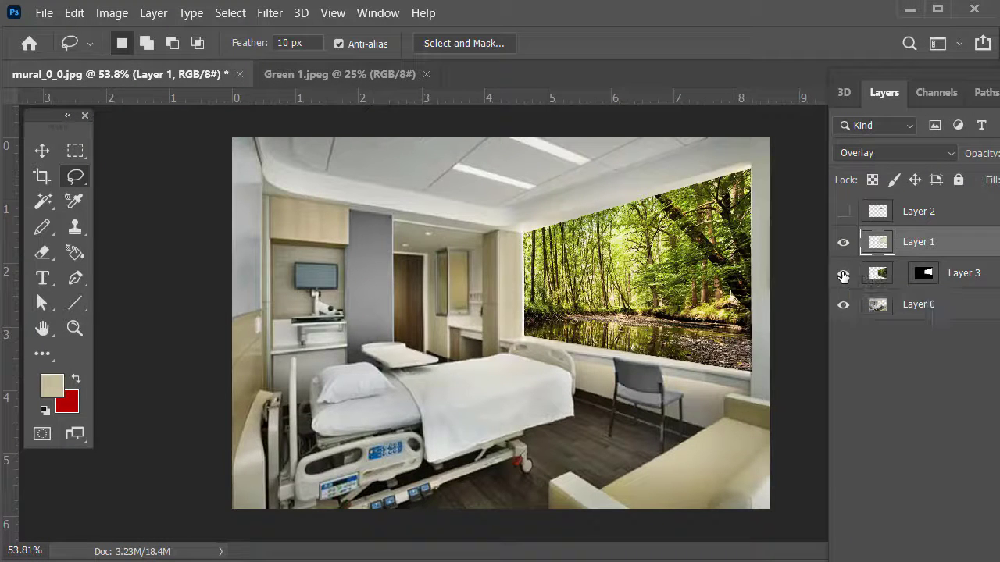
pyautogui.click(842, 275)
pyautogui.click(843, 275)
pyautogui.click(843, 275)
pyautogui.click(843, 275)
pyautogui.click(845, 243)
pyautogui.click(844, 243)
pyautogui.click(844, 243)
pyautogui.click(845, 243)
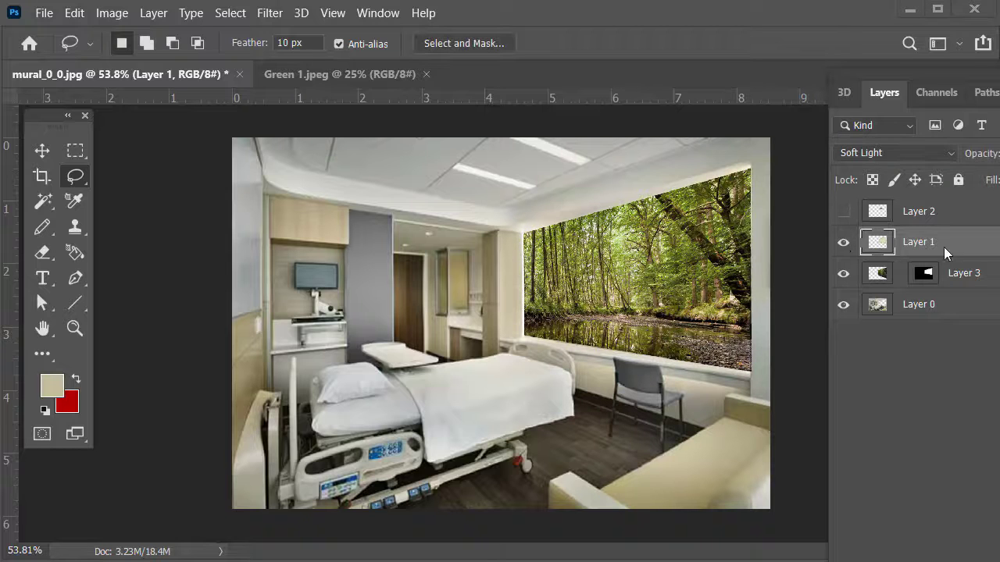
# Try Soft Light as Layer 1's blending mode and toggle the layer's visibility to compare the mural.
pyautogui.click(914, 155)
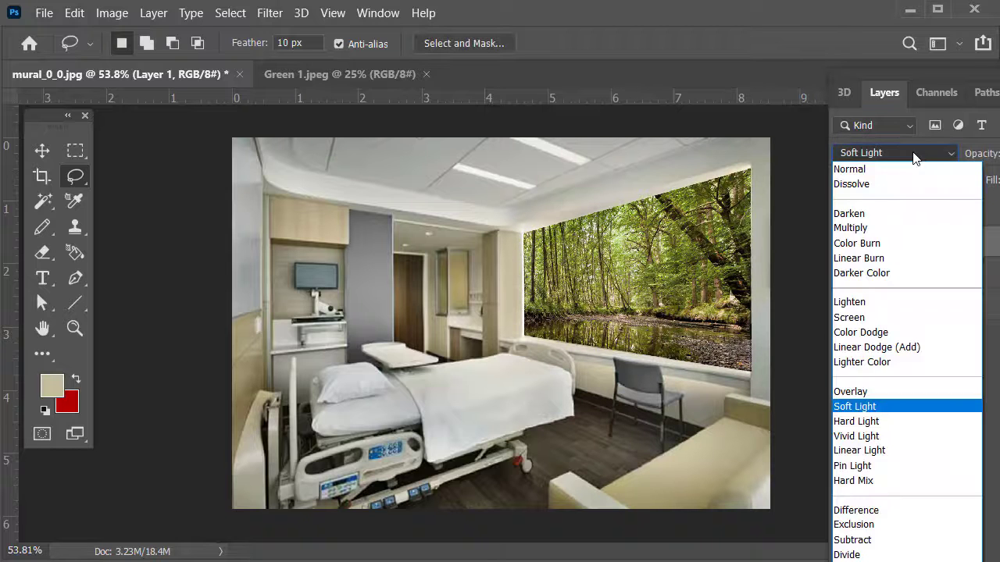
pyautogui.click(914, 155)
pyautogui.click(844, 243)
pyautogui.click(844, 243)
pyautogui.click(844, 243)
pyautogui.click(843, 243)
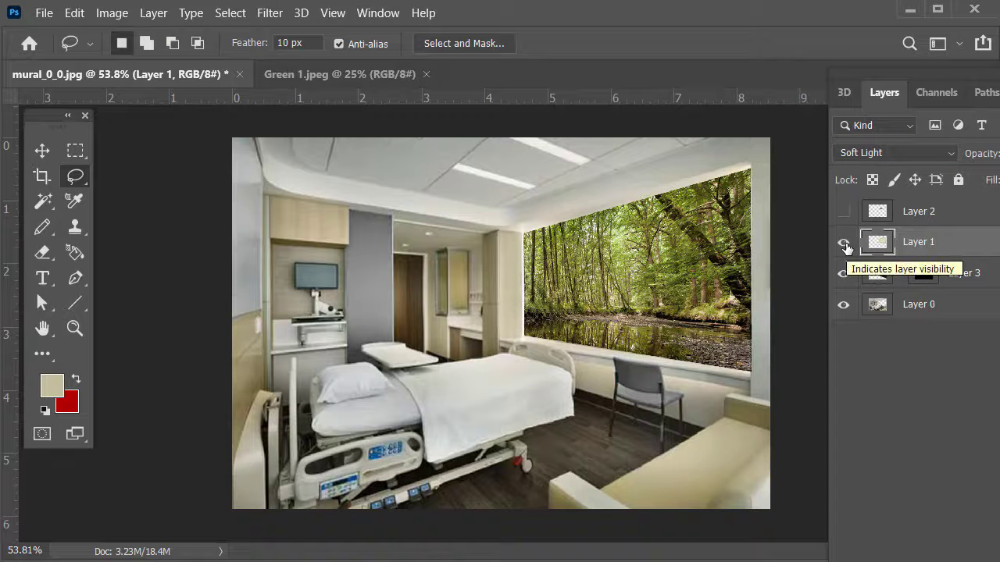
# Set Layer 1's blending mode to Multiply and toggle the layer's visibility to compare the mural.
pyautogui.click(926, 150)
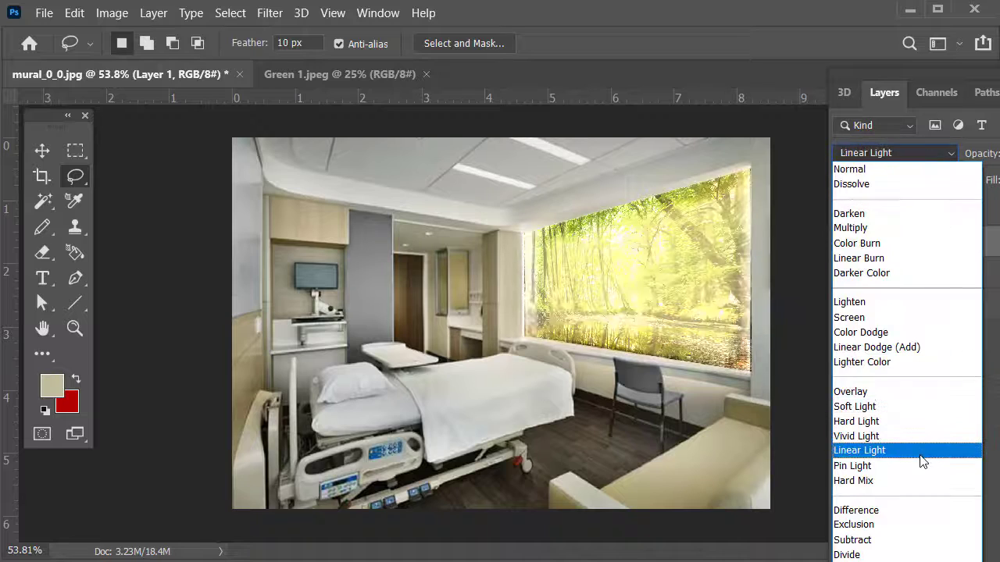
pyautogui.click(897, 232)
pyautogui.click(844, 243)
pyautogui.click(843, 243)
pyautogui.click(844, 243)
pyautogui.click(844, 243)
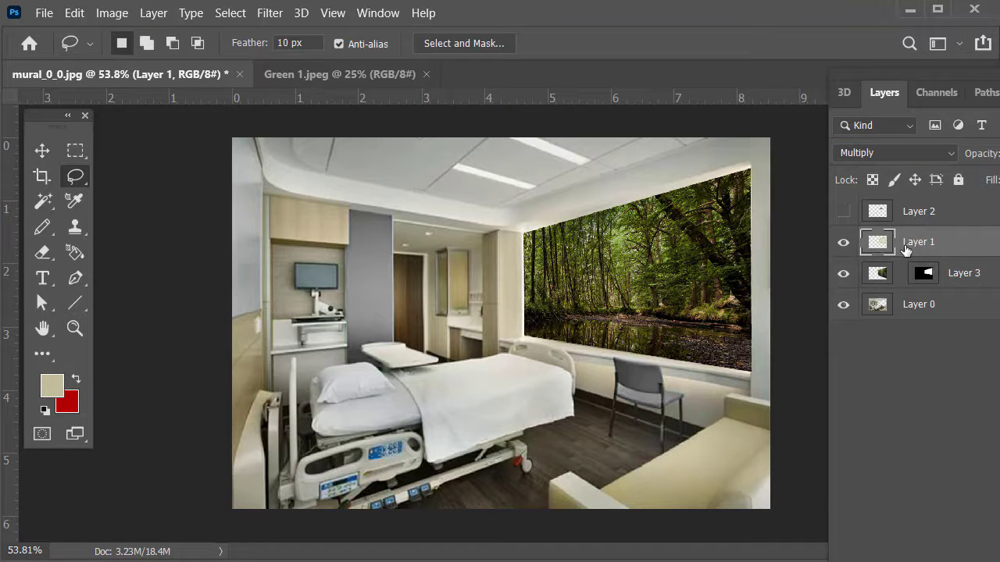
# Adjust the forest image on Layer 3 with Brightness/Contrast.
pyautogui.click(108, 17)
pyautogui.click(108, 16)
pyautogui.click(966, 272)
pyautogui.click(111, 14)
pyautogui.moveTo(140, 66)
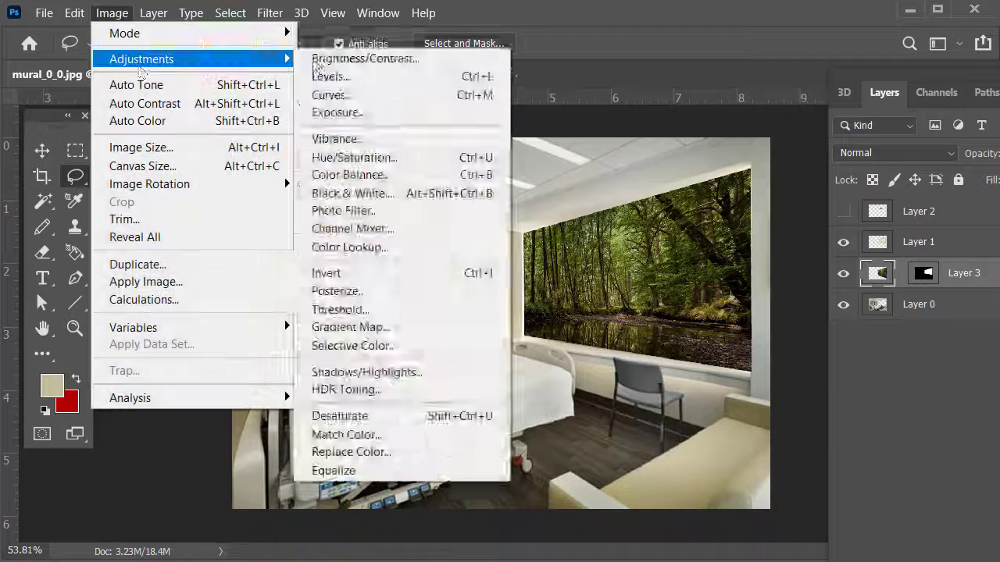
pyautogui.click(321, 60)
pyautogui.moveTo(678, 432); pyautogui.dragTo(696, 431)
pyautogui.click(842, 407)
# Toggle the visibility of Layer 3 and Layer 1 to check the adjusted forest mural.
pyautogui.click(844, 274)
pyautogui.click(844, 274)
pyautogui.click(844, 243)
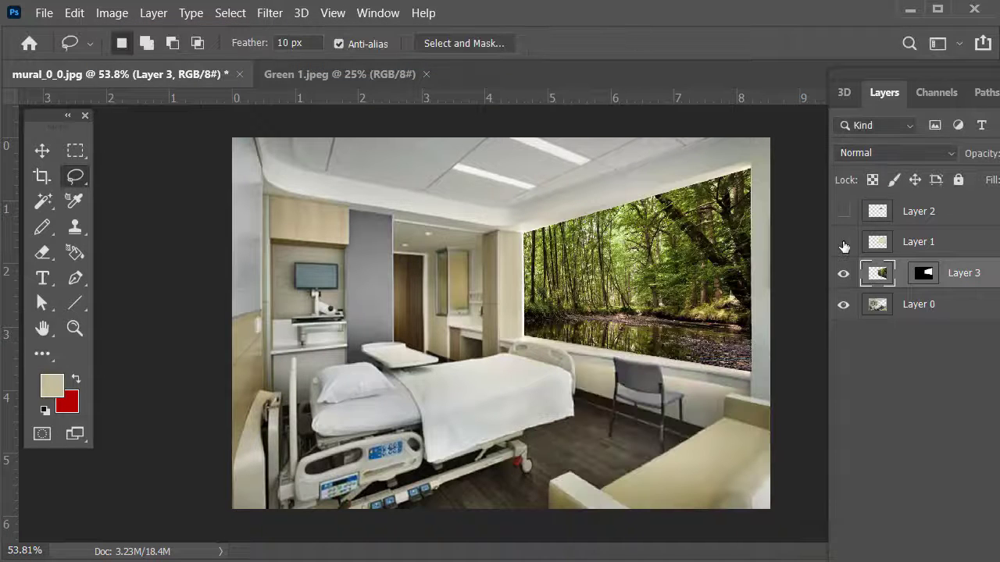
pyautogui.click(844, 244)
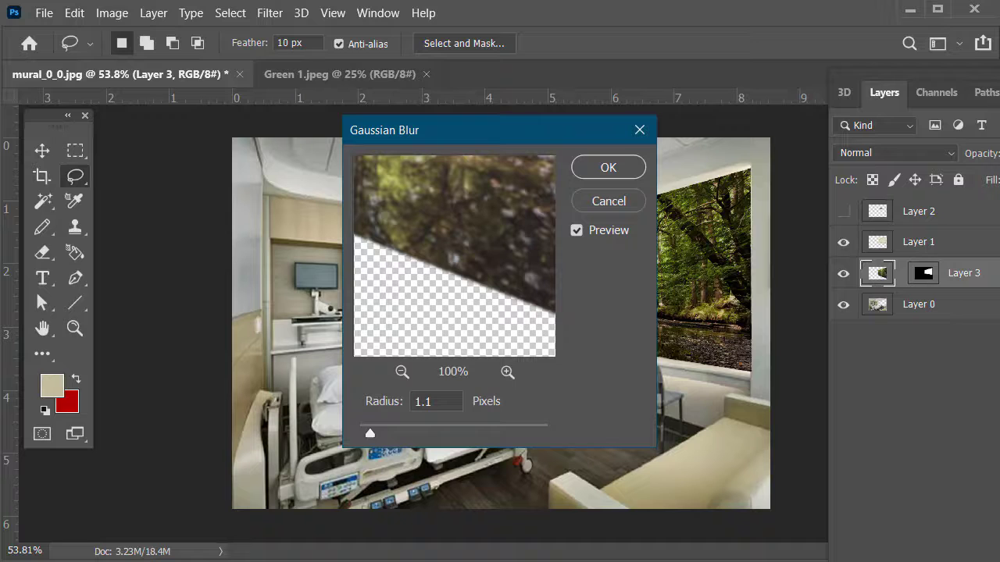
# Save the hospital room mockup as template.psd.
pyautogui.click(40, 16)
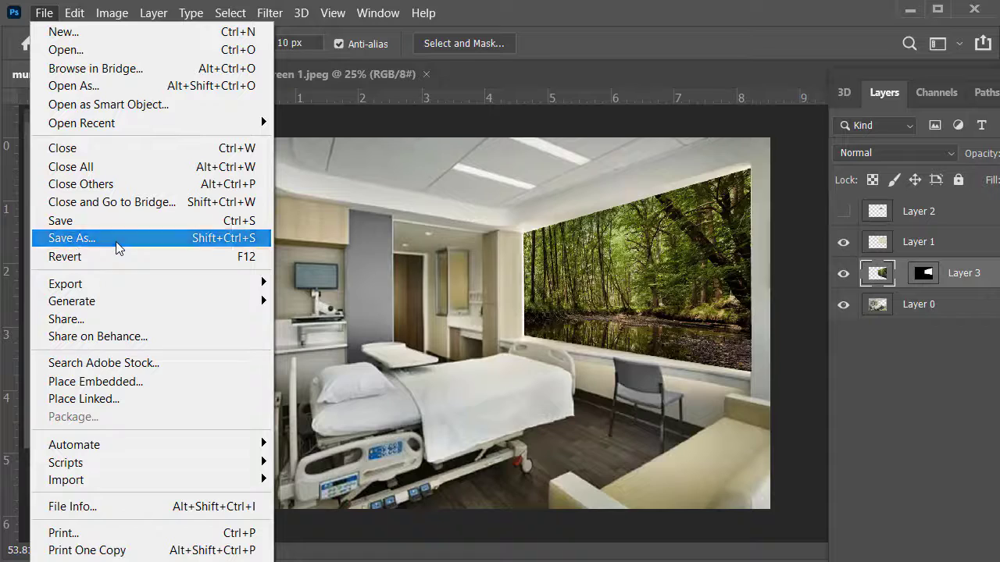
pyautogui.click(116, 241)
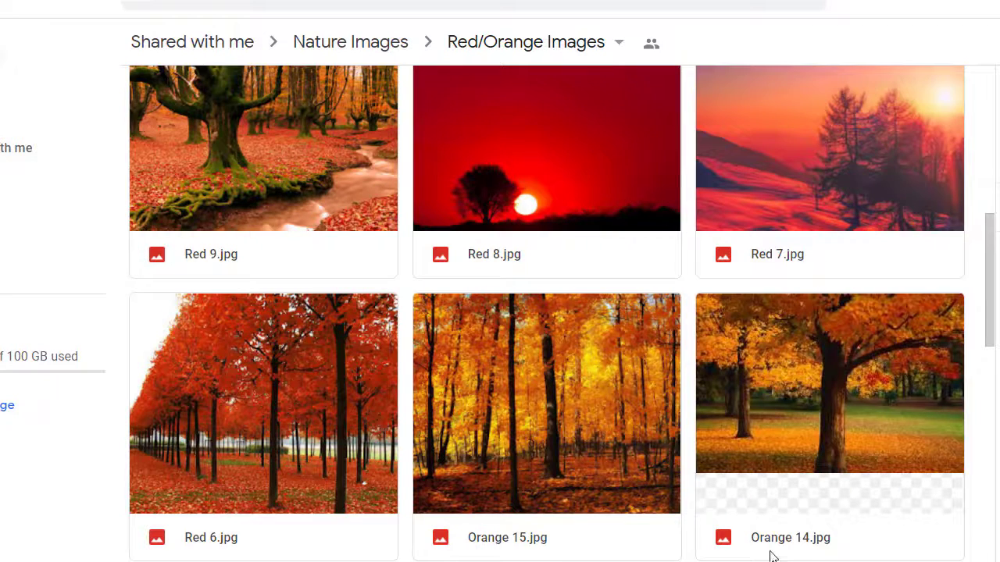
# Browse the Red/Orange Images folder in Google Drive for another mural picture and open Orange 11.jpg in Photoshop.
pyautogui.scroll(-2, 642, 508)
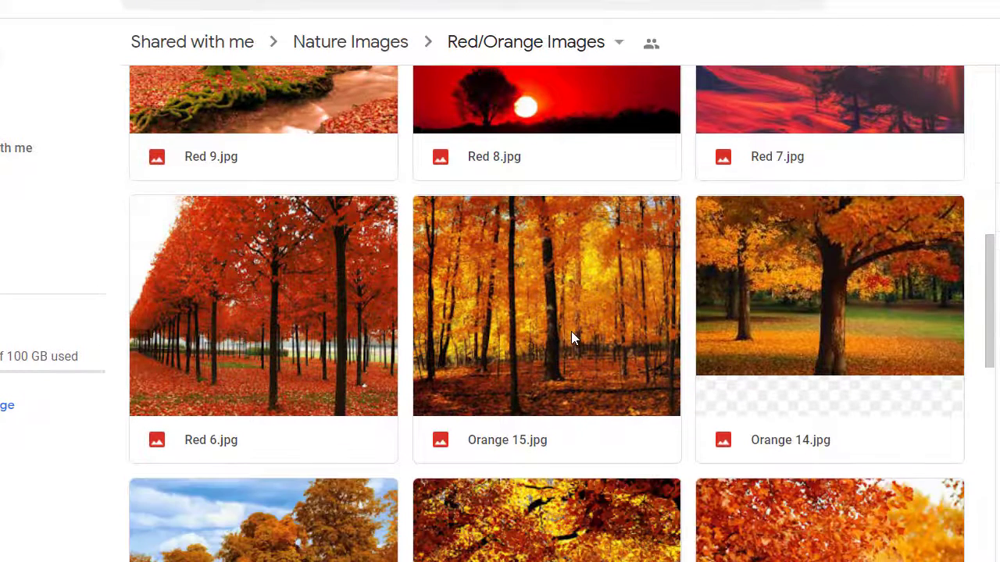
pyautogui.scroll(-3, 572, 331)
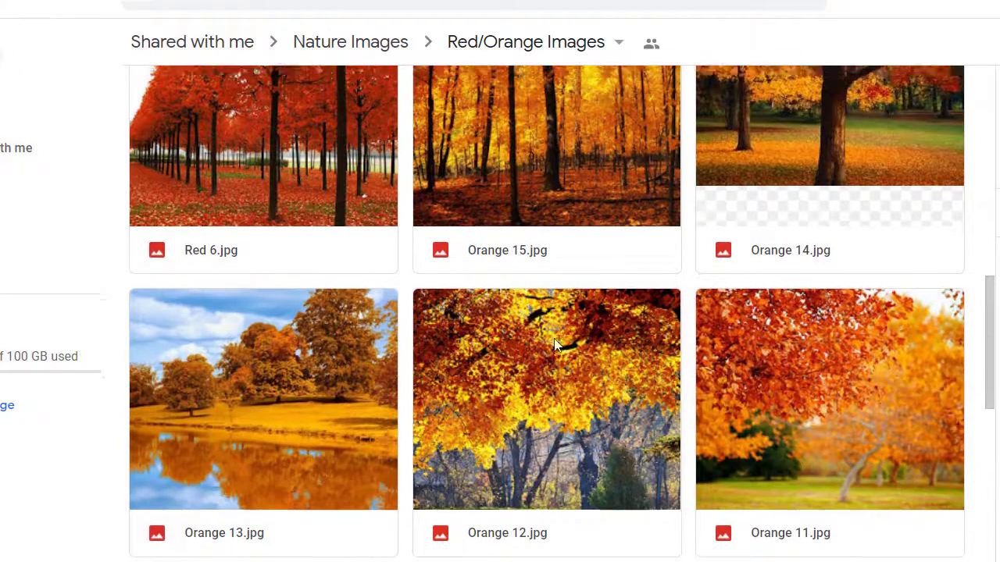
pyautogui.scroll(2, 558, 344)
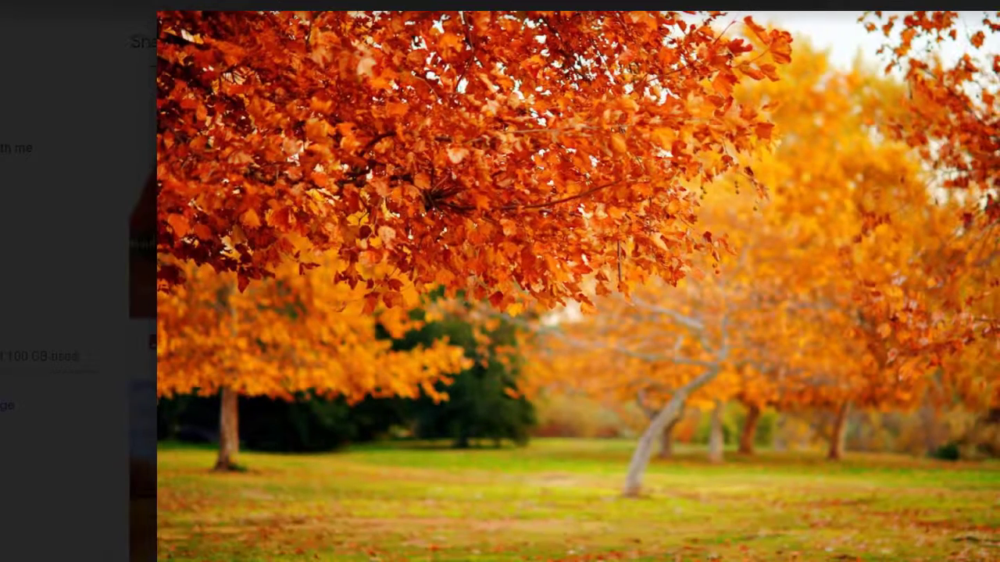
pyautogui.click(44, 14)
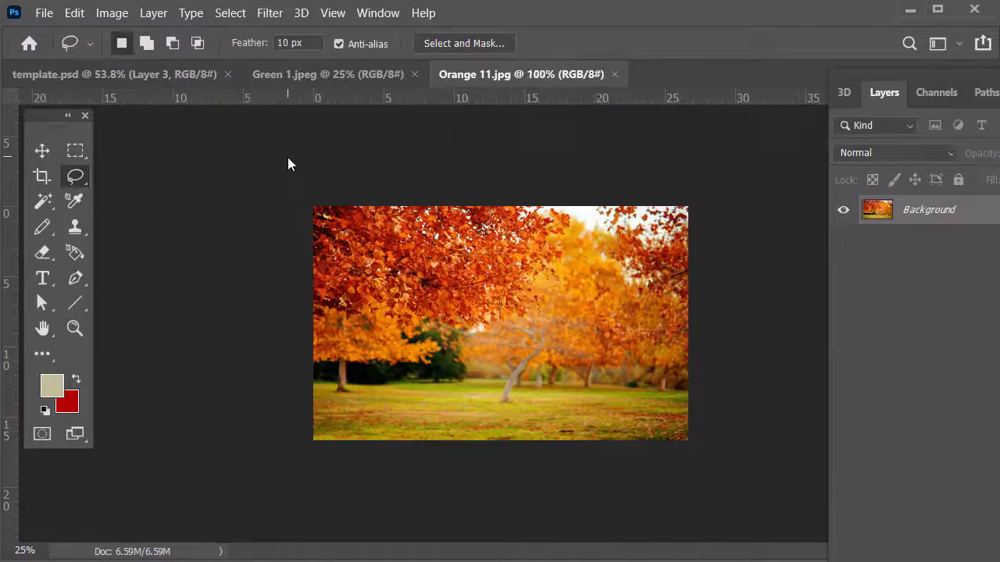
# Copy the entire Orange 11.jpg image and return to the template.psd document.
pyautogui.click(229, 15)
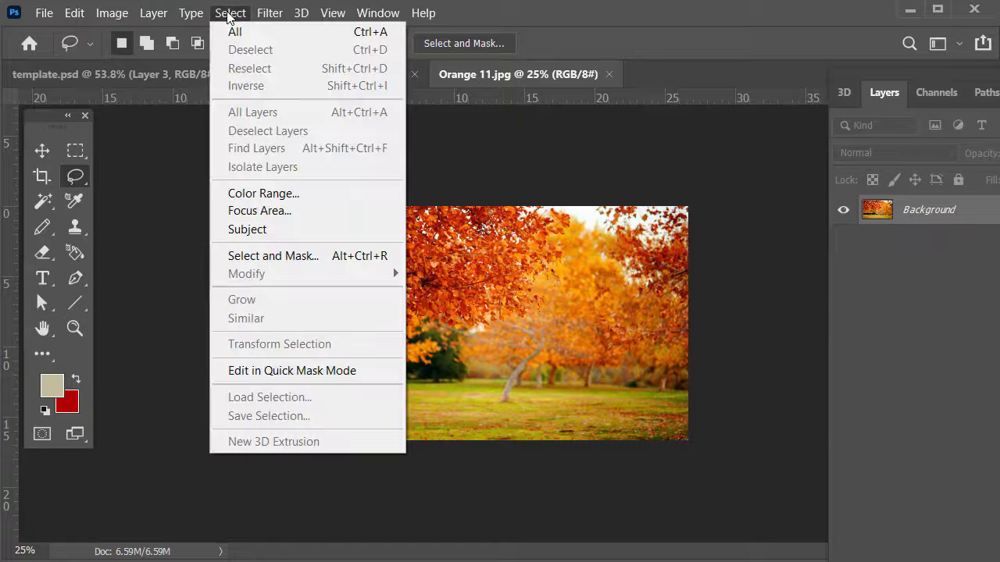
pyautogui.click(234, 31)
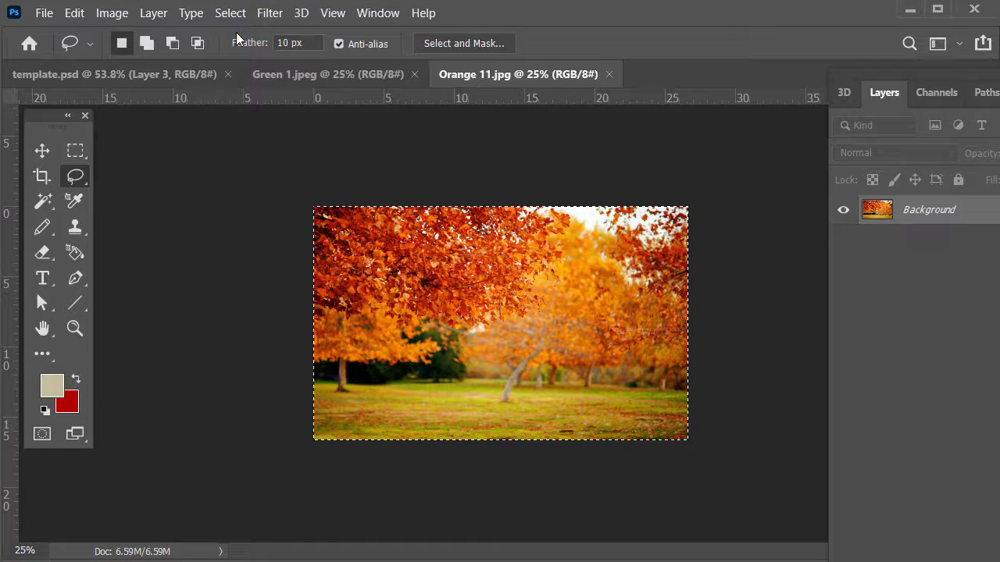
pyautogui.click(74, 13)
pyautogui.click(123, 54)
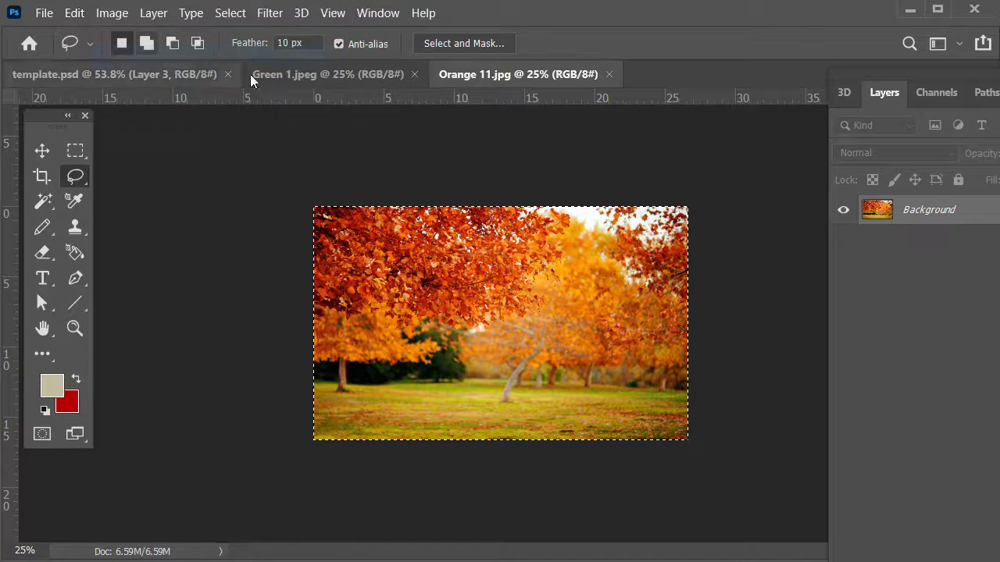
pyautogui.click(159, 75)
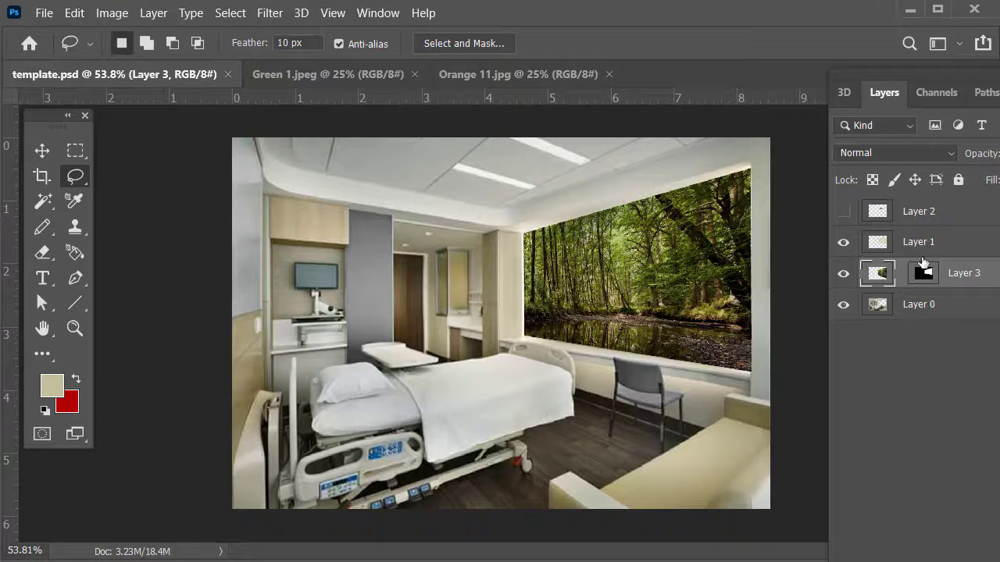
pyautogui.click(923, 304)
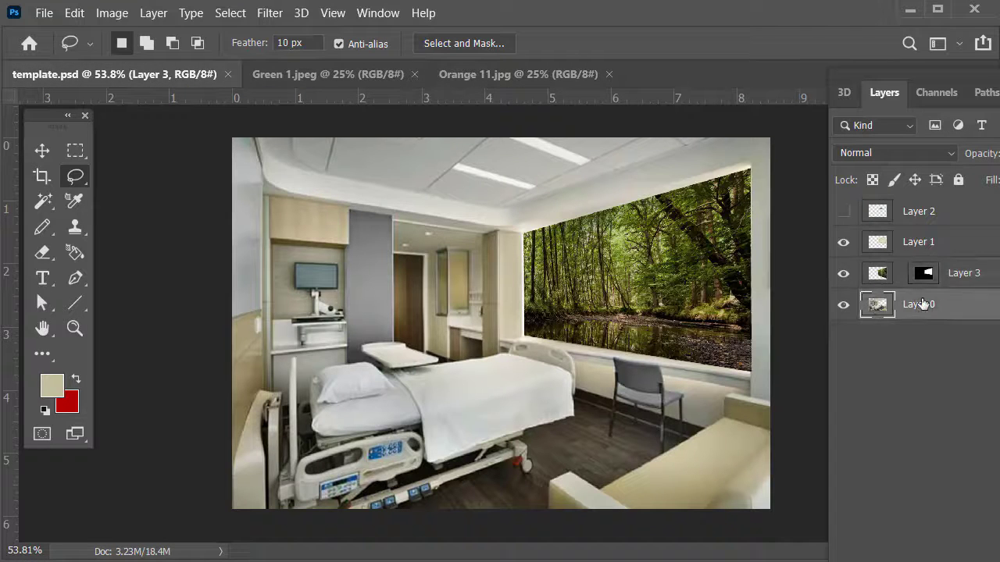
pyautogui.click(844, 275)
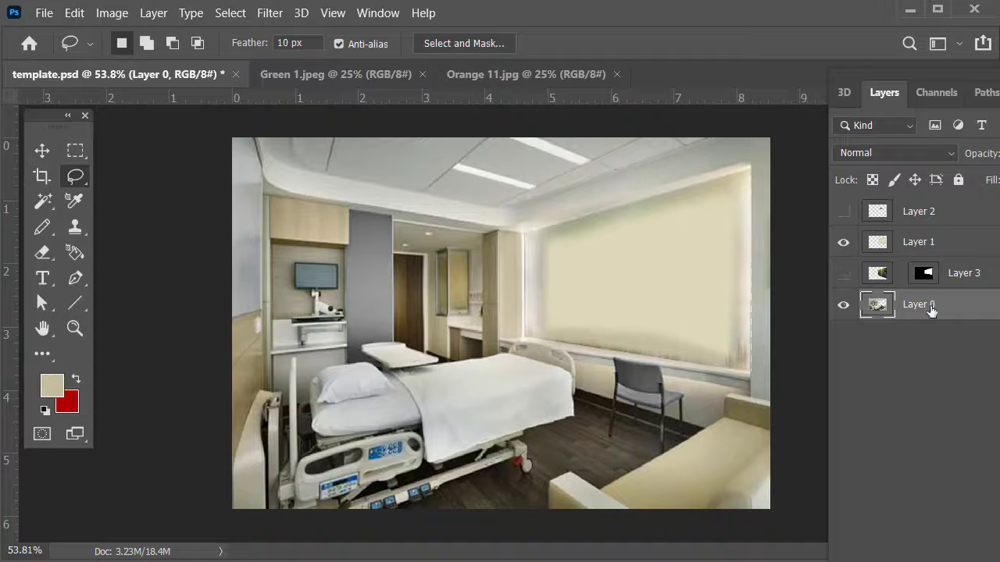
pyautogui.click(845, 274)
pyautogui.click(953, 275)
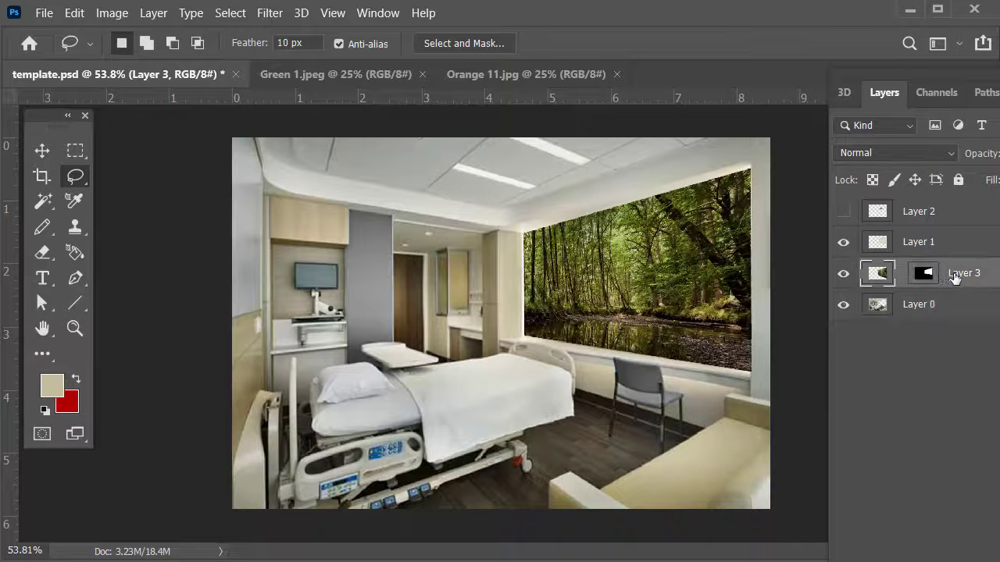
pyautogui.rightClick(961, 275)
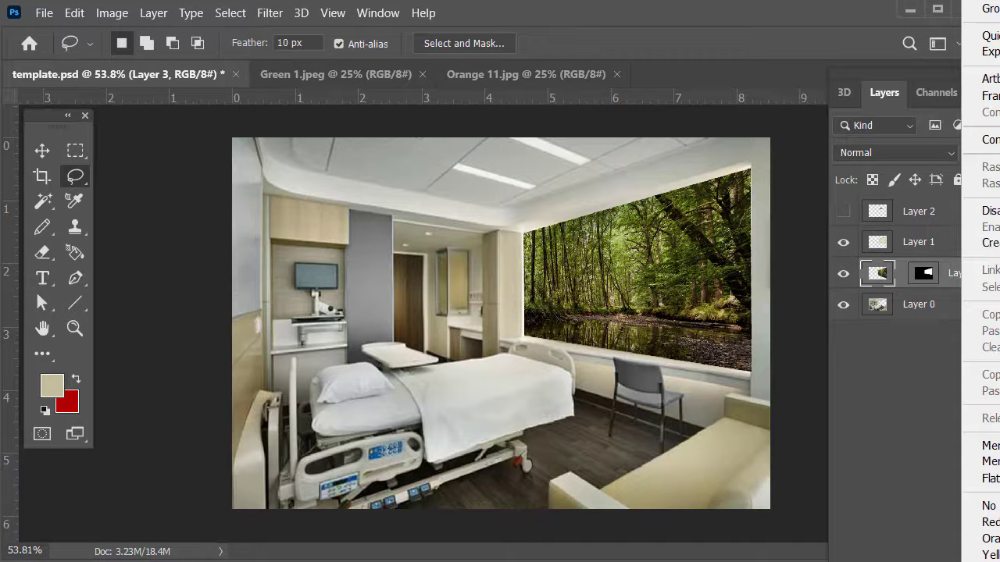
pyautogui.click(934, 457)
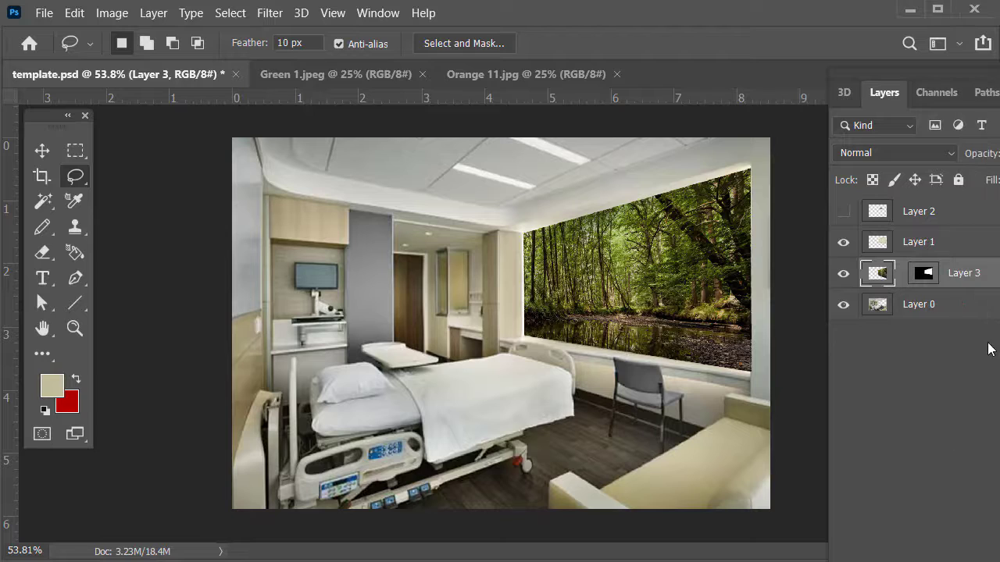
# Rename Layer 3 with the forest image as Green1.
pyautogui.doubleClick(964, 275)
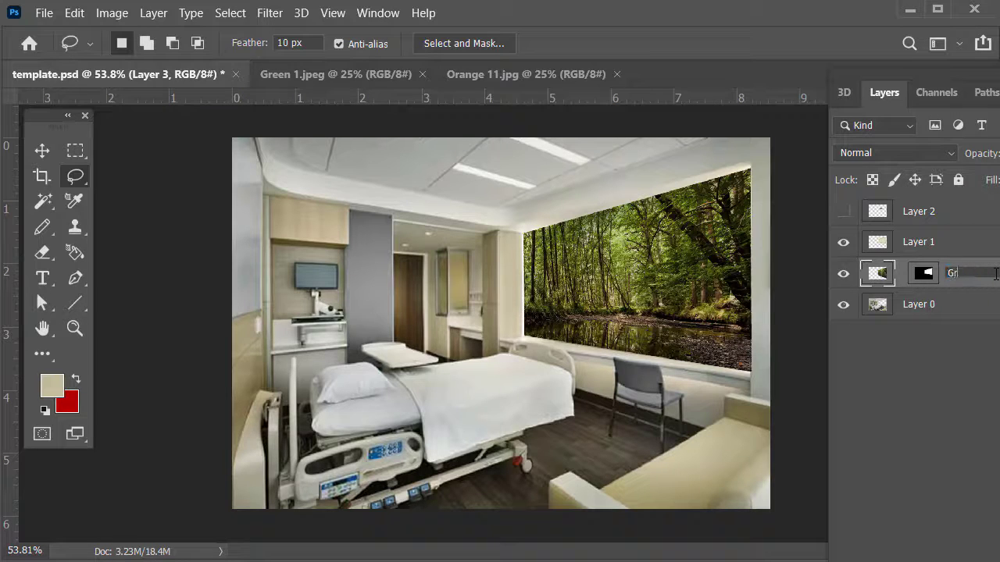
pyautogui.write('Green1')
pyautogui.click(967, 380)
# Hide the Green1 layer and select the mural opening on Layer 0 with the Magic Wand at tolerance 24.
pyautogui.click(843, 273)
pyautogui.click(968, 308)
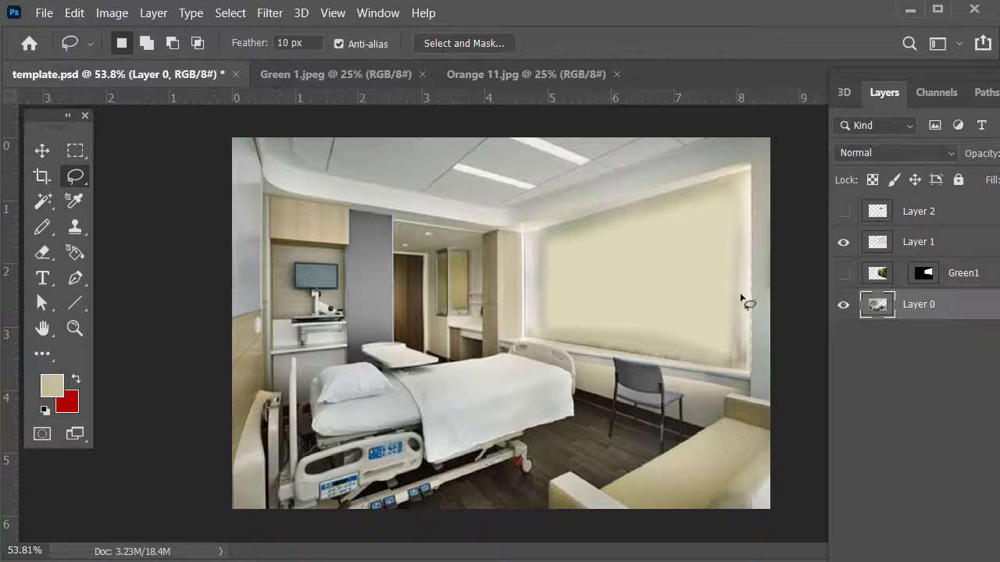
pyautogui.click(43, 201)
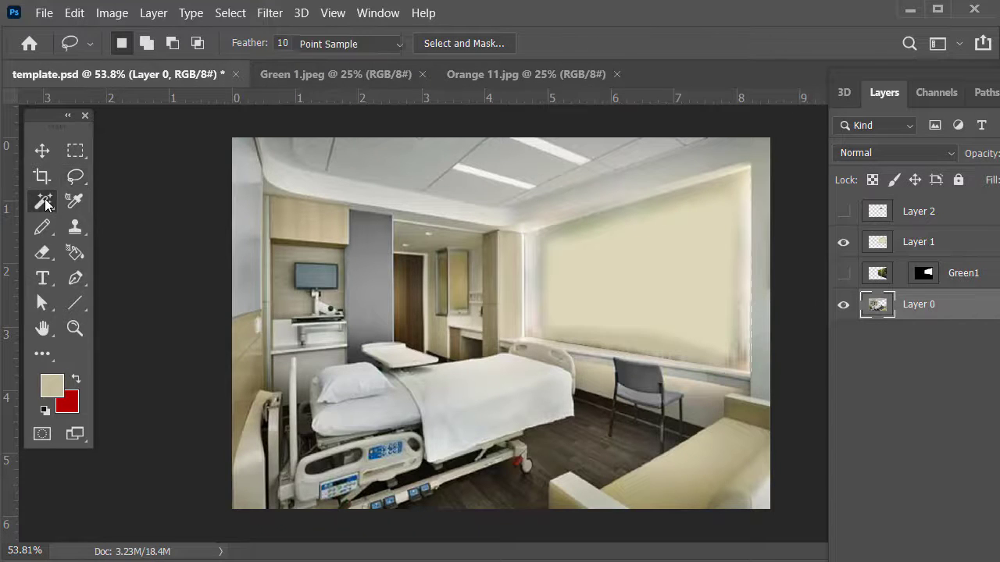
pyautogui.click(682, 288)
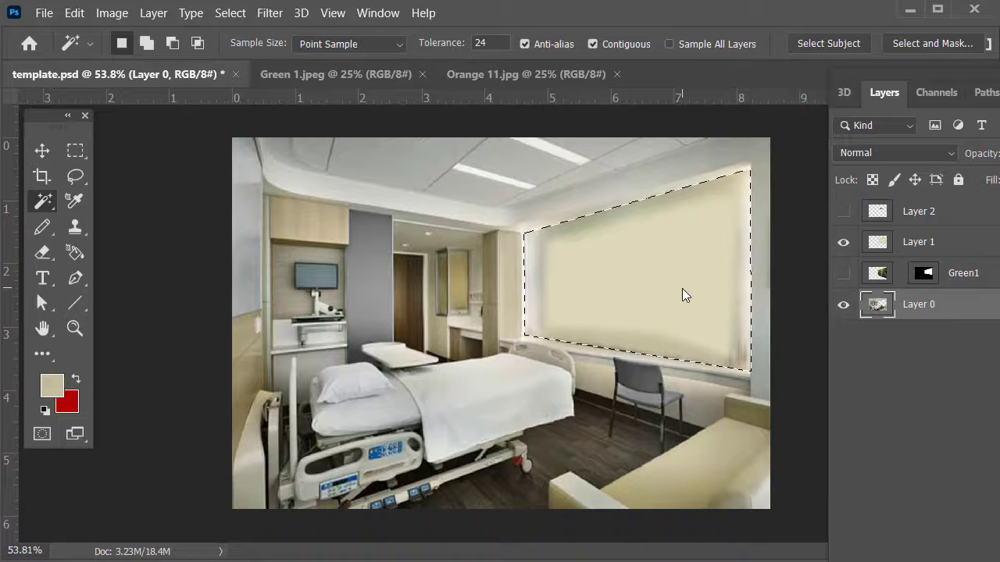
# Paste the copied autumn image into the selected mural opening as a masked layer.
pyautogui.click(75, 17)
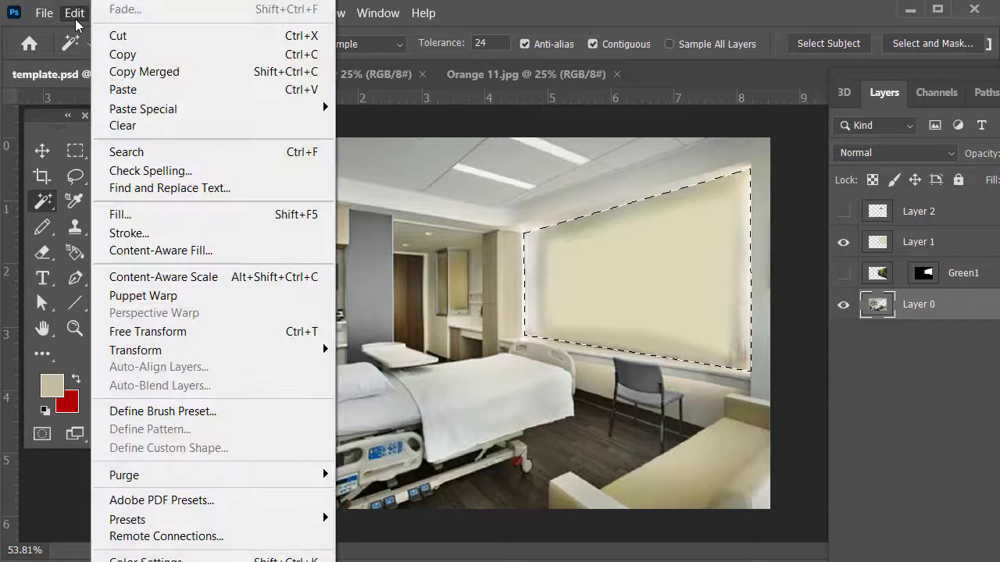
pyautogui.moveTo(153, 108)
pyautogui.click(375, 143)
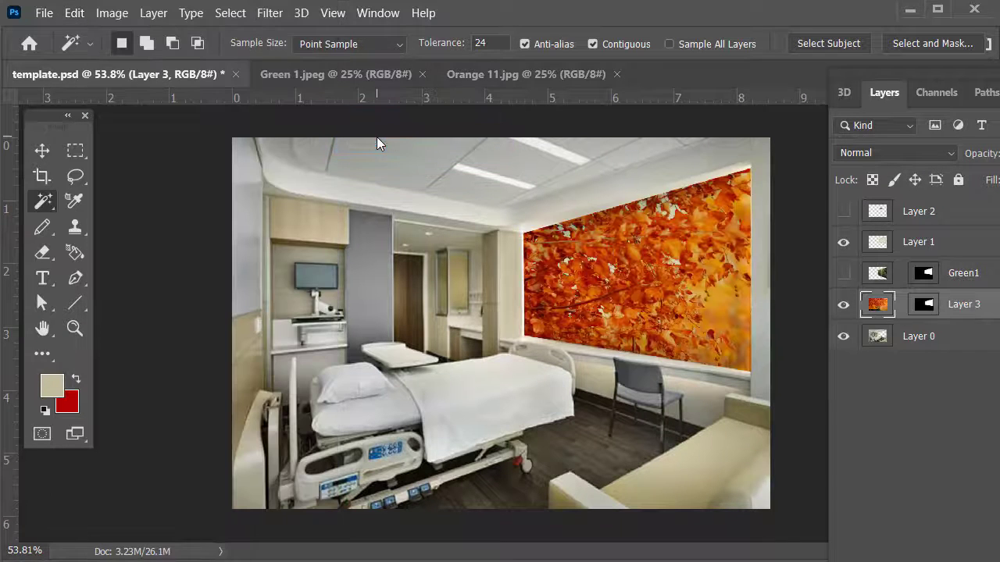
pyautogui.click(79, 17)
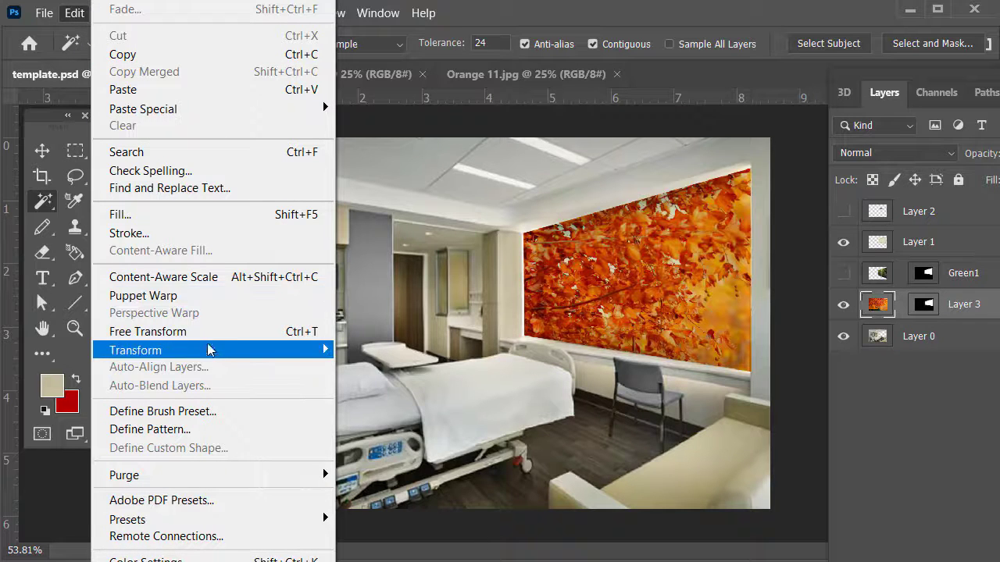
pyautogui.moveTo(208, 346)
pyautogui.click(378, 430)
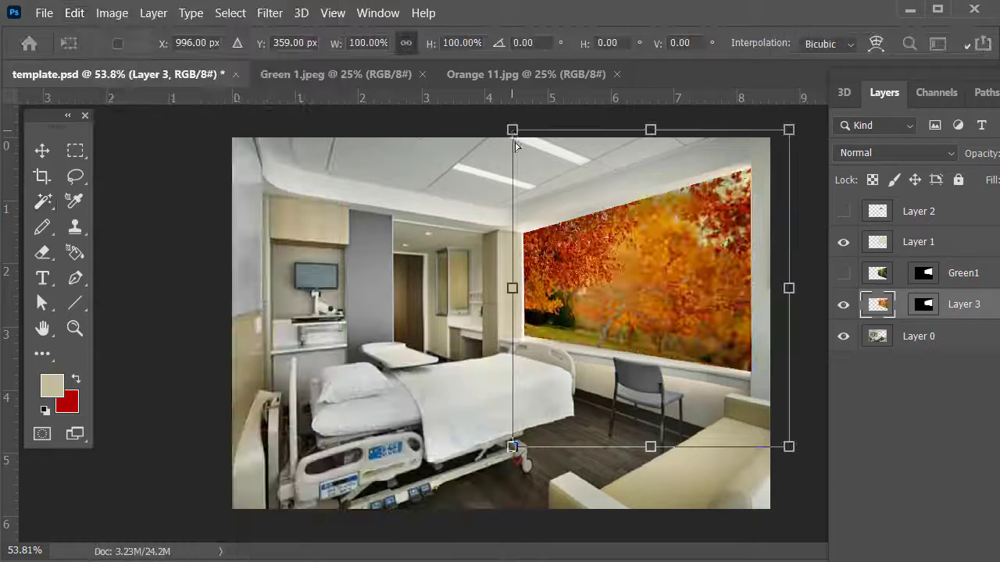
pyautogui.moveTo(512, 130); pyautogui.dragTo(514, 177)
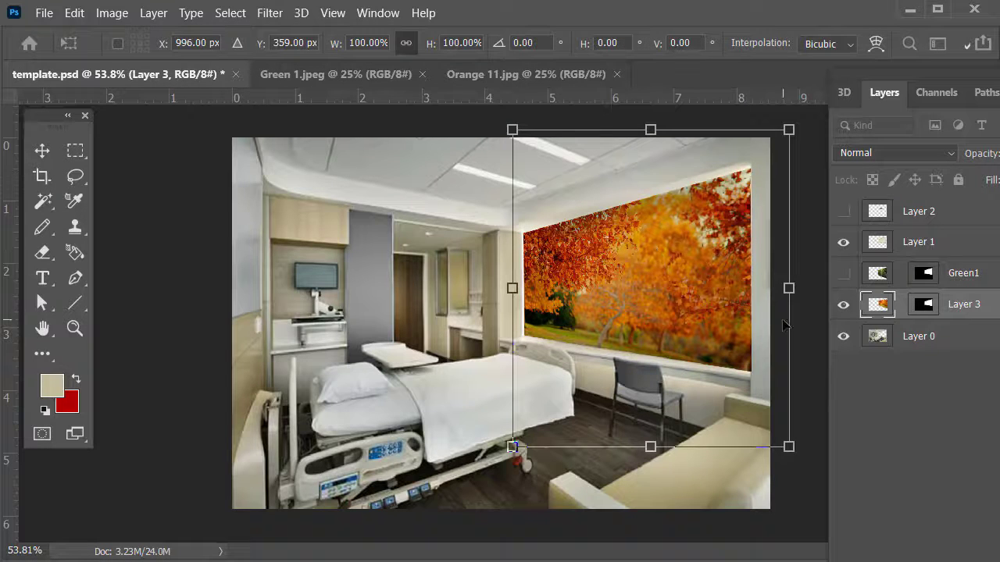
pyautogui.press('Return')
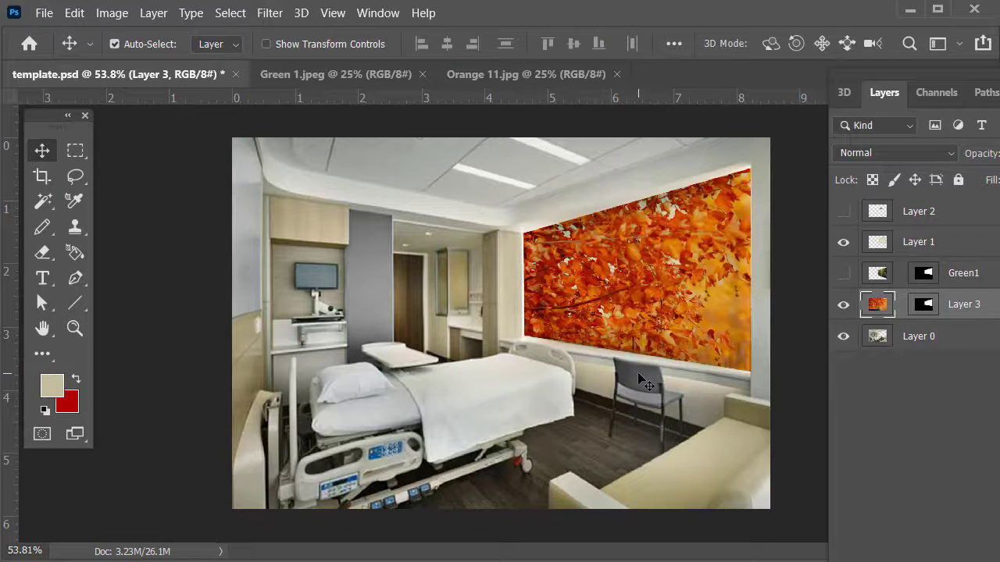
# Distort the oversized autumn image on Layer 3, pulling its corners in toward the mural opening.
pyautogui.click(74, 12)
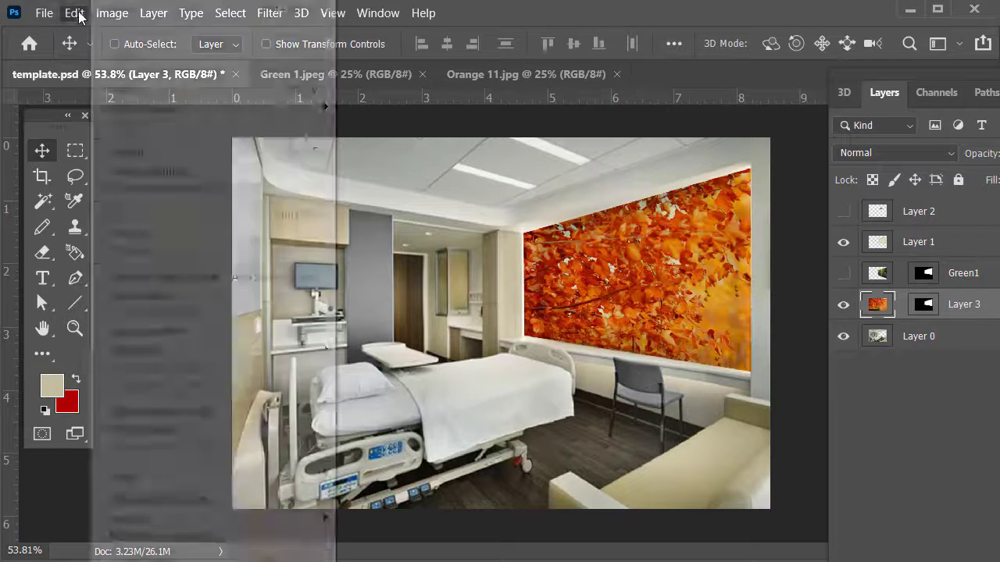
pyautogui.moveTo(216, 350)
pyautogui.click(481, 431)
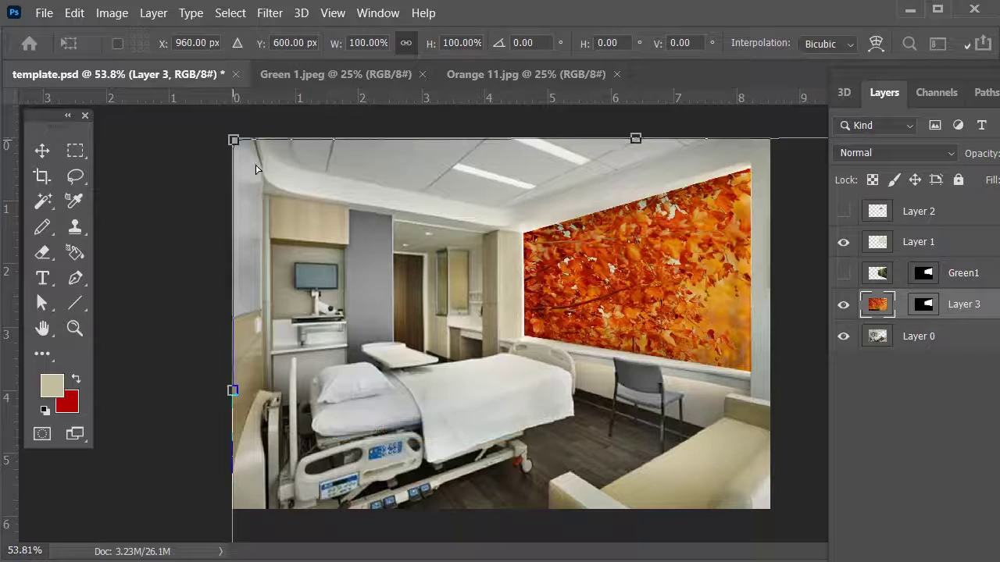
pyautogui.moveTo(229, 134); pyautogui.dragTo(509, 228)
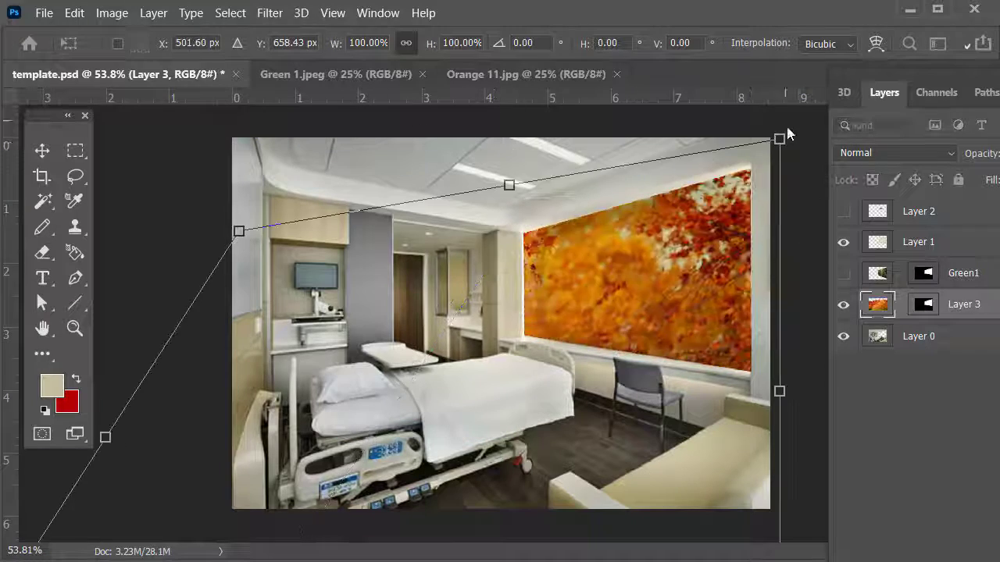
pyautogui.moveTo(781, 139); pyautogui.dragTo(747, 162)
pyautogui.moveTo(225, 230); pyautogui.dragTo(490, 228)
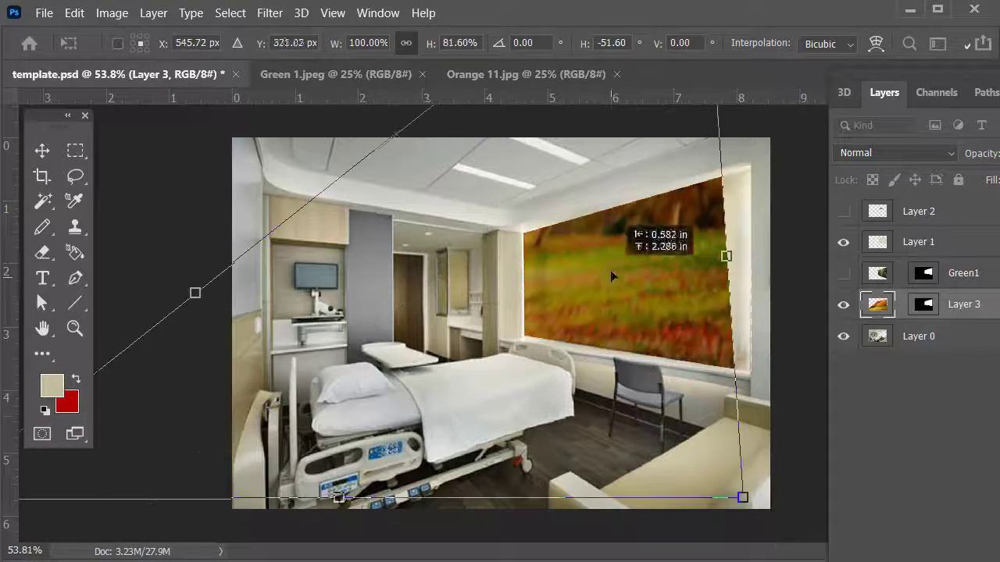
pyautogui.moveTo(601, 434); pyautogui.dragTo(697, 372)
pyautogui.moveTo(245, 364); pyautogui.dragTo(107, 502)
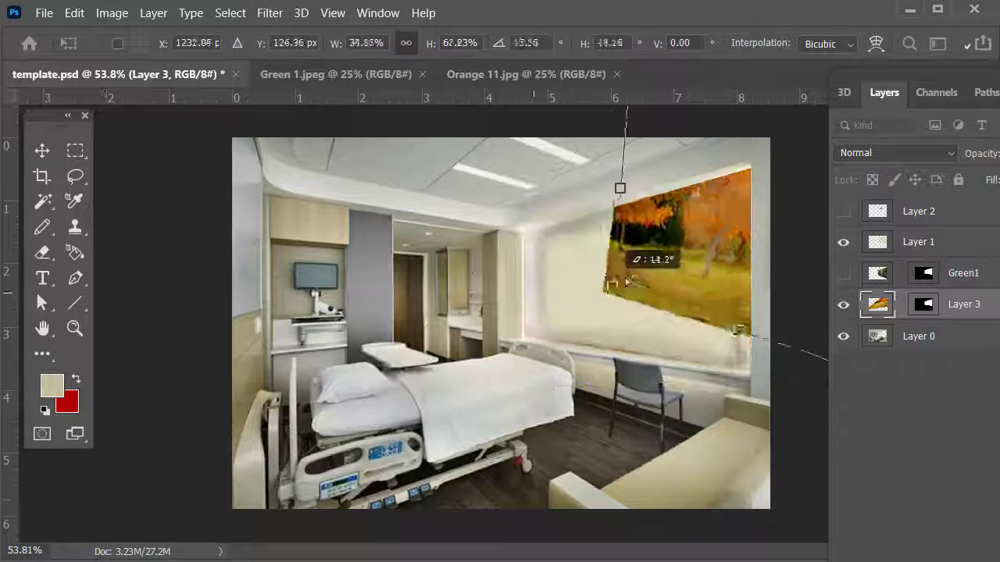
# Align the distorted autumn image's four corners just outside the mural opening to follow the wall's perspective, and apply the transform.
pyautogui.moveTo(716, 243); pyautogui.dragTo(587, 376)
pyautogui.moveTo(745, 498); pyautogui.dragTo(755, 401)
pyautogui.moveTo(760, 150); pyautogui.dragTo(754, 159)
pyautogui.moveTo(507, 404); pyautogui.dragTo(517, 352)
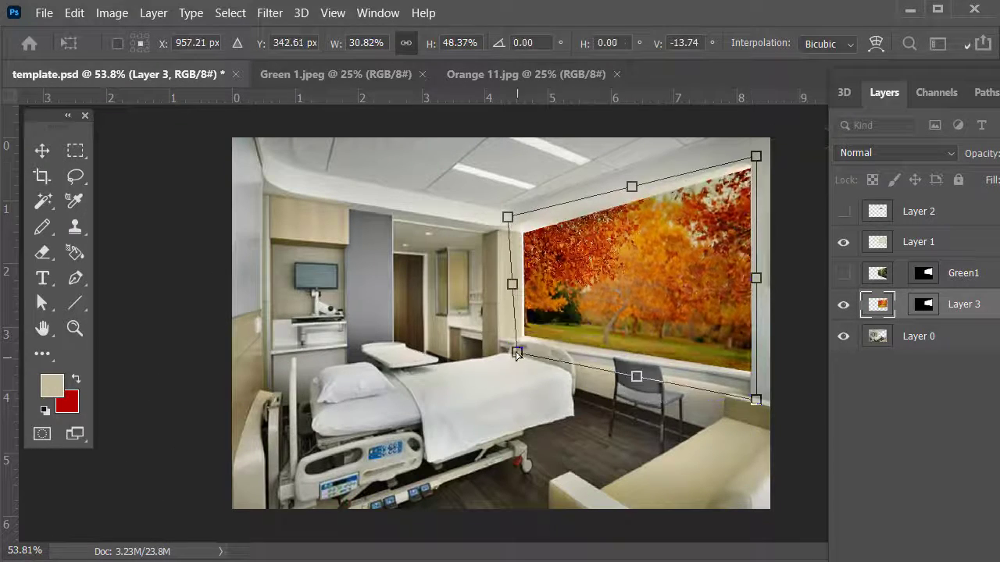
pyautogui.moveTo(508, 218); pyautogui.dragTo(517, 229)
pyautogui.moveTo(517, 353); pyautogui.dragTo(517, 349)
pyautogui.moveTo(695, 322); pyautogui.dragTo(663, 284)
pyautogui.press('Return')
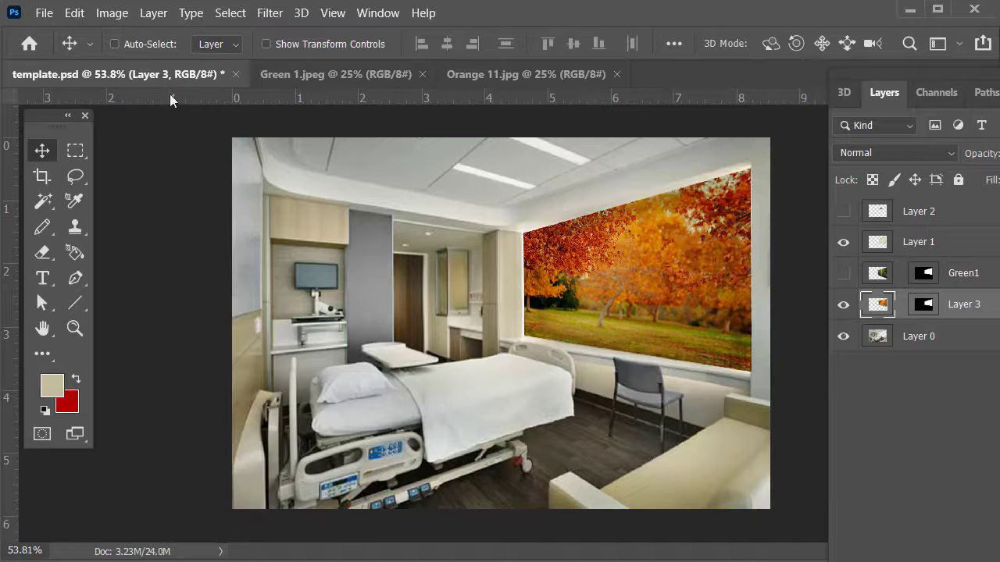
# Fine-tune the perspective of the Layer 3 autumn image by adjusting its corners around the mural opening.
pyautogui.click(75, 13)
pyautogui.moveTo(156, 350)
pyautogui.click(405, 448)
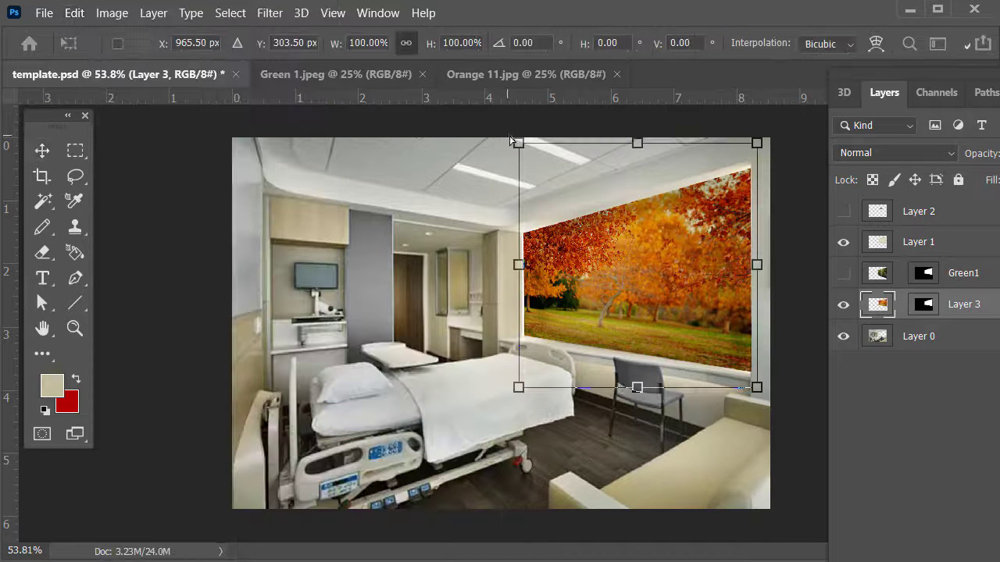
pyautogui.moveTo(527, 147)
pyautogui.mouseDown()
pyautogui.moveTo(535, 189)
pyautogui.moveTo(534, 164)
pyautogui.mouseUp()
pyautogui.moveTo(516, 393)
pyautogui.mouseDown()
pyautogui.moveTo(517, 373)
pyautogui.moveTo(517, 388)
pyautogui.mouseUp()
pyautogui.moveTo(758, 392)
pyautogui.mouseDown()
pyautogui.moveTo(757, 373)
pyautogui.moveTo(755, 396)
pyautogui.mouseUp()
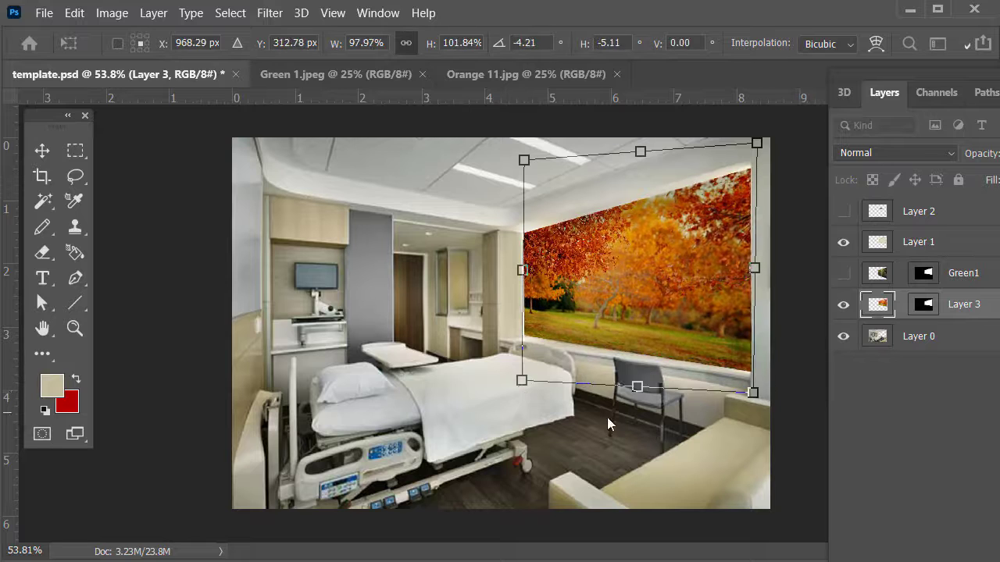
pyautogui.moveTo(516, 388)
pyautogui.mouseDown()
pyautogui.moveTo(527, 391)
pyautogui.moveTo(518, 387)
pyautogui.mouseUp()
pyautogui.press('Return')
pyautogui.moveTo(989, 313); pyautogui.dragTo(970, 261)
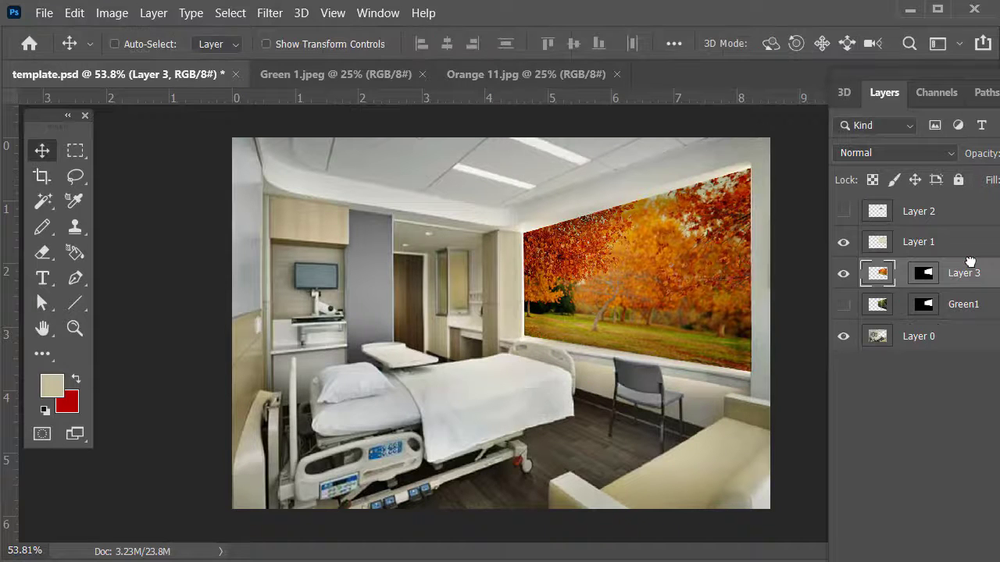
pyautogui.click(75, 13)
pyautogui.click(149, 331)
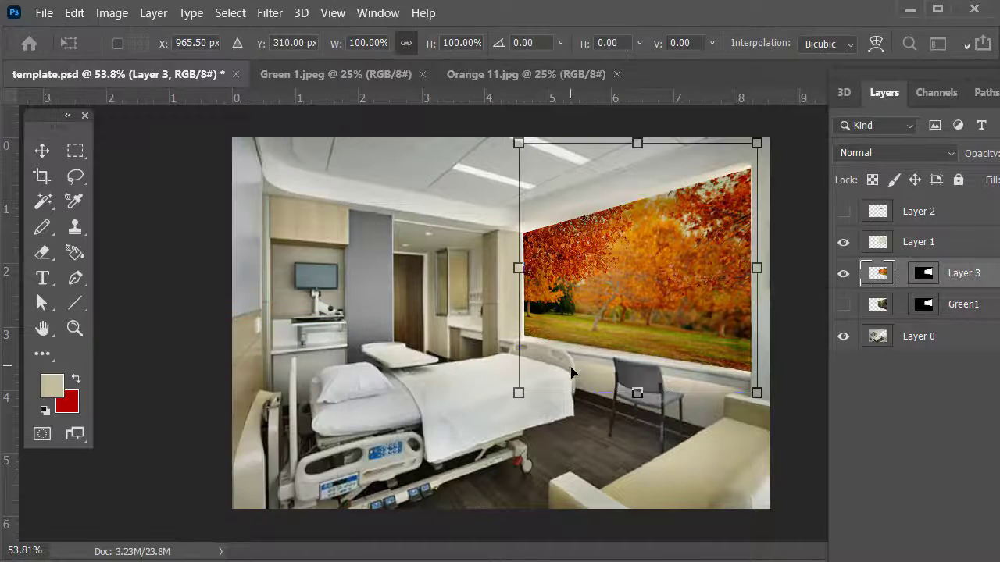
pyautogui.press('Escape')
pyautogui.hotkey('ctrl', 'z')
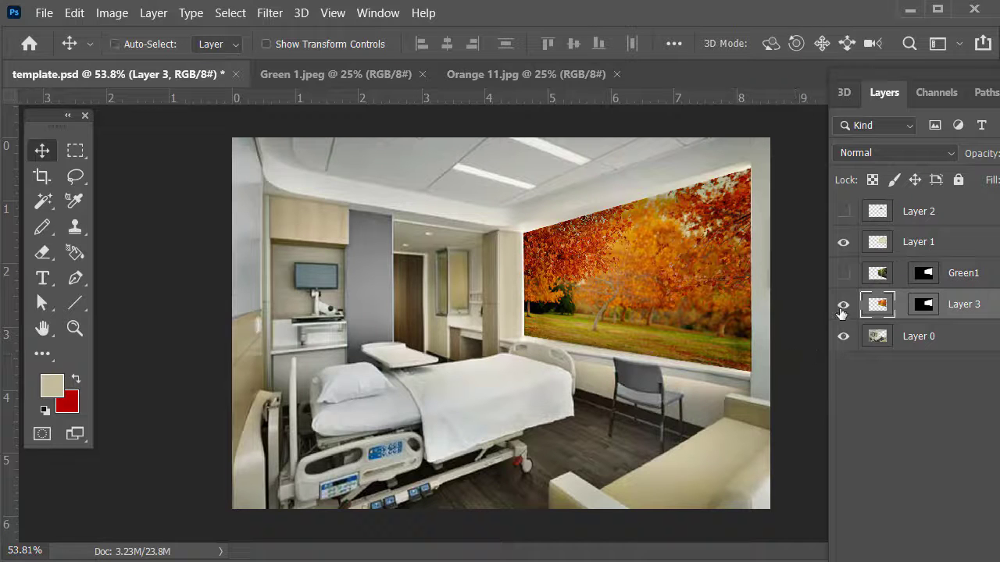
# Skew the Layer 3 autumn image so its edge nearest the doorway is taller, and reposition it to cover the whole opening.
pyautogui.click(75, 13)
pyautogui.moveTo(235, 348)
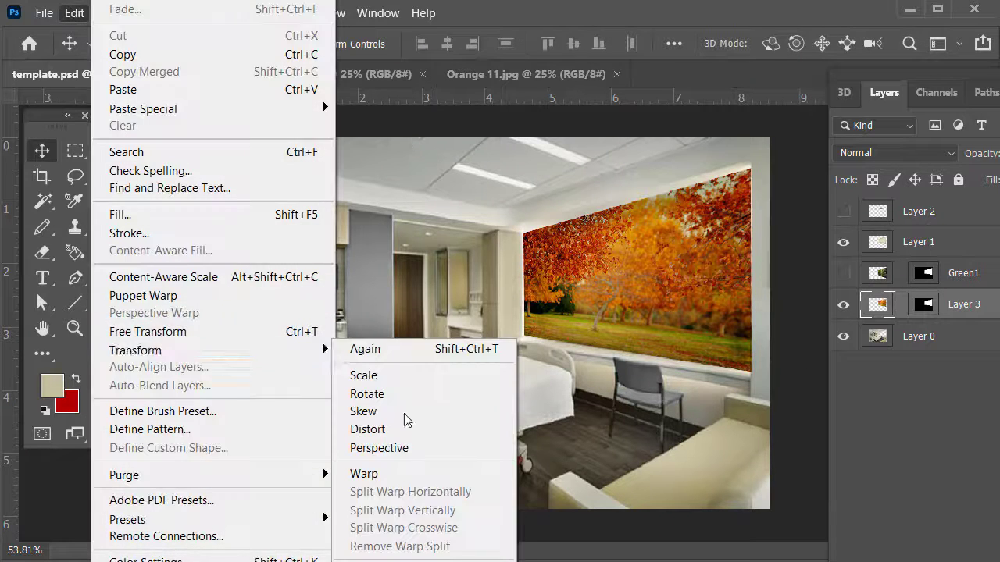
pyautogui.click(404, 411)
pyautogui.moveTo(579, 293); pyautogui.dragTo(588, 277)
pyautogui.moveTo(526, 380); pyautogui.dragTo(527, 396)
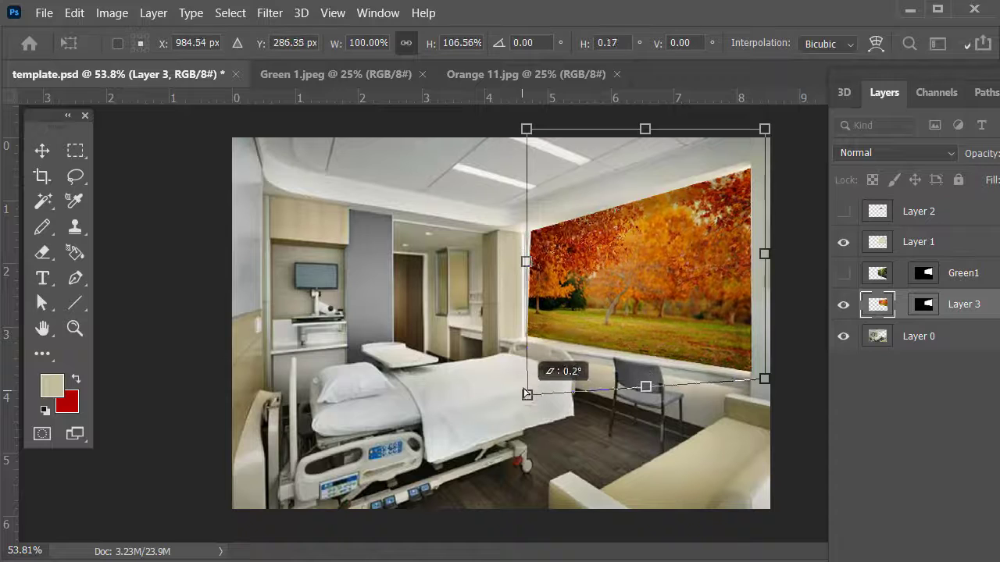
pyautogui.moveTo(604, 260); pyautogui.dragTo(591, 280)
pyautogui.moveTo(516, 148); pyautogui.dragTo(516, 133)
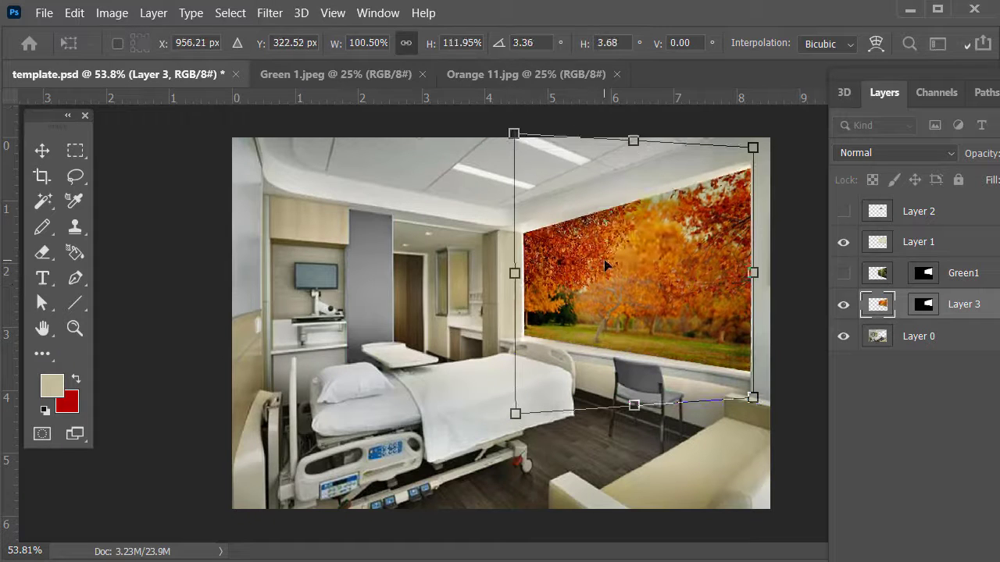
pyautogui.press('Return')
pyautogui.moveTo(647, 277); pyautogui.dragTo(650, 271)
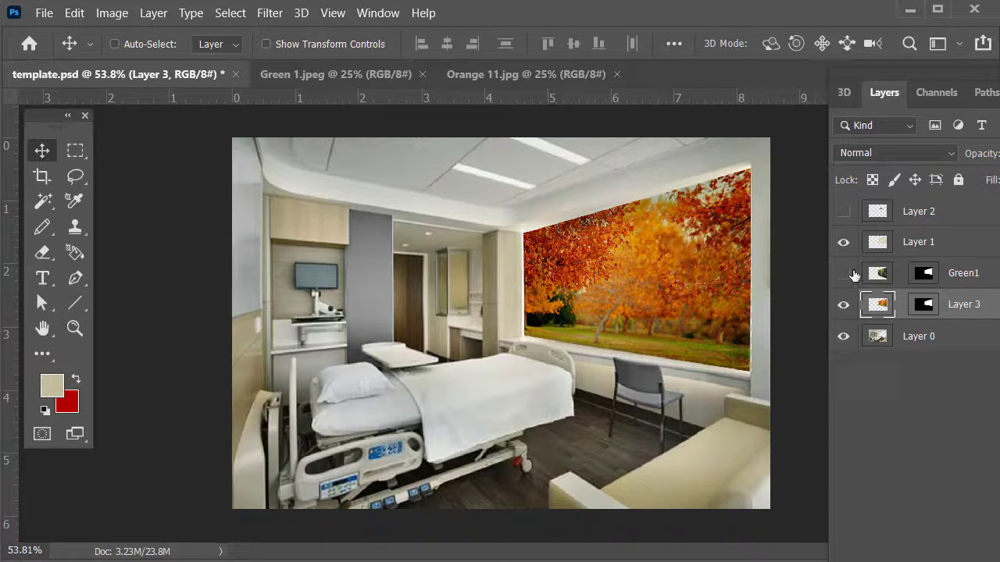
# Toggle the Layer 1 overlay off and on to compare the mural's look, keeping Layer 3 as the active layer.
pyautogui.click(843, 242)
pyautogui.click(843, 243)
pyautogui.click(969, 275)
pyautogui.click(968, 310)
pyautogui.click(851, 222)
pyautogui.click(42, 15)
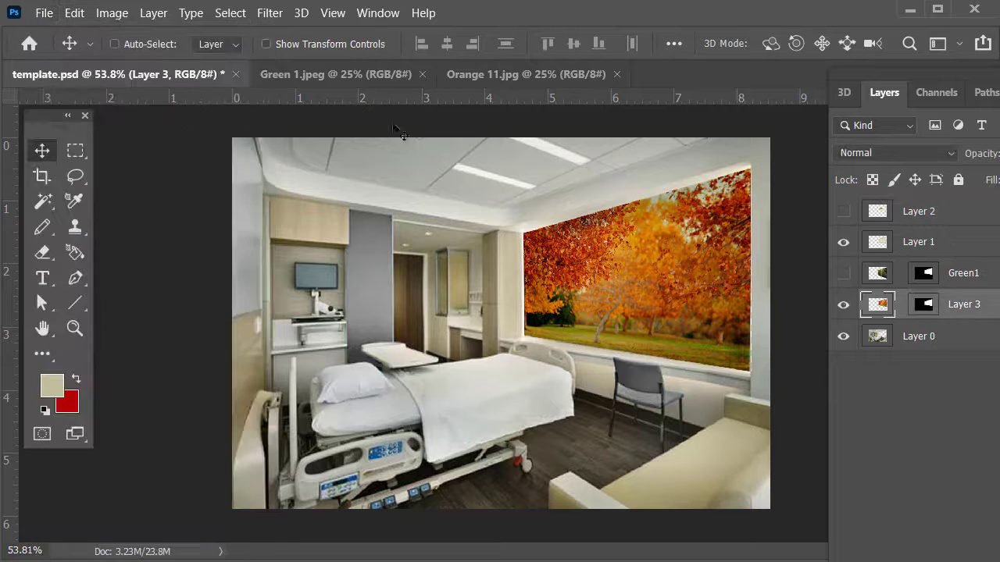
# Darken the autumn image on Layer 3 with a Brightness/Contrast adjustment, setting the brightness to -23.
pyautogui.click(115, 17)
pyautogui.moveTo(133, 61)
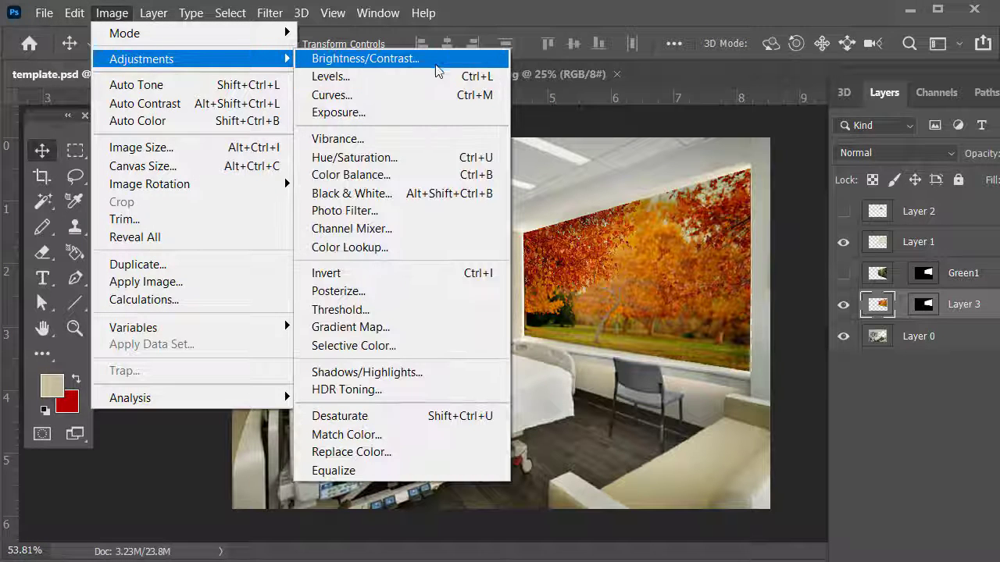
pyautogui.click(359, 56)
pyautogui.moveTo(664, 429); pyautogui.dragTo(665, 432)
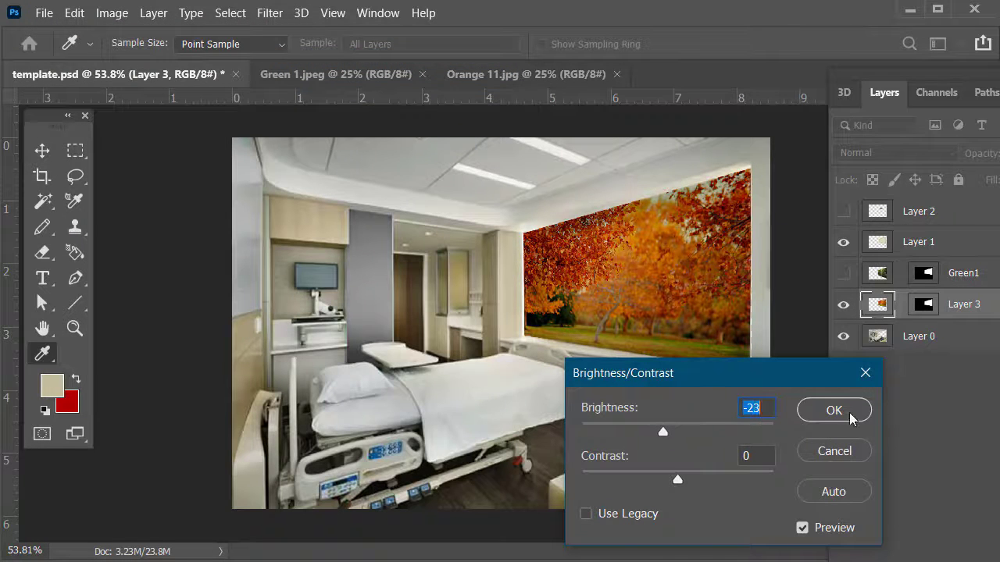
pyautogui.moveTo(678, 479); pyautogui.dragTo(663, 479)
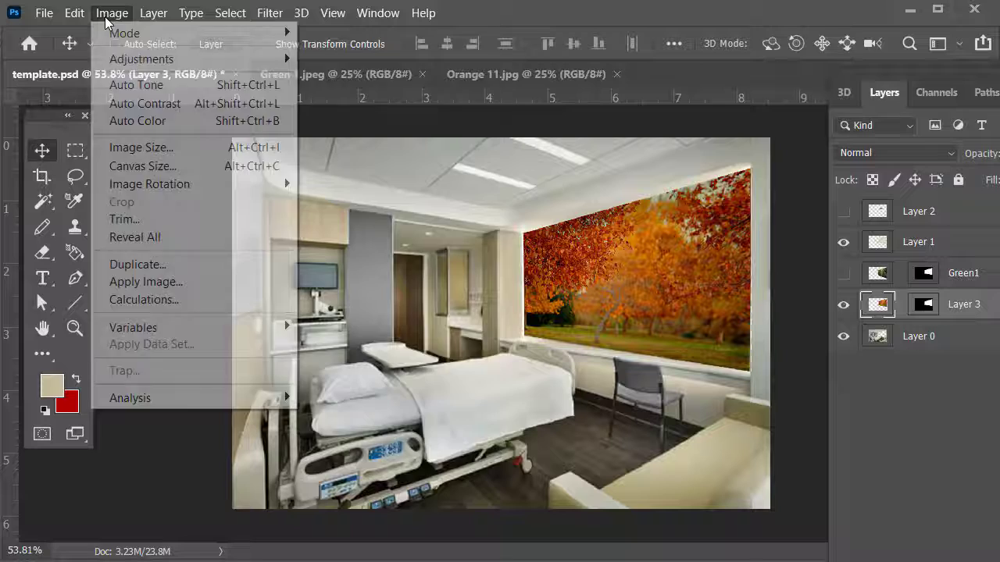
# Lower the saturation of the Layer 3 autumn image to -18 with a Hue/Saturation adjustment.
pyautogui.moveTo(141, 59)
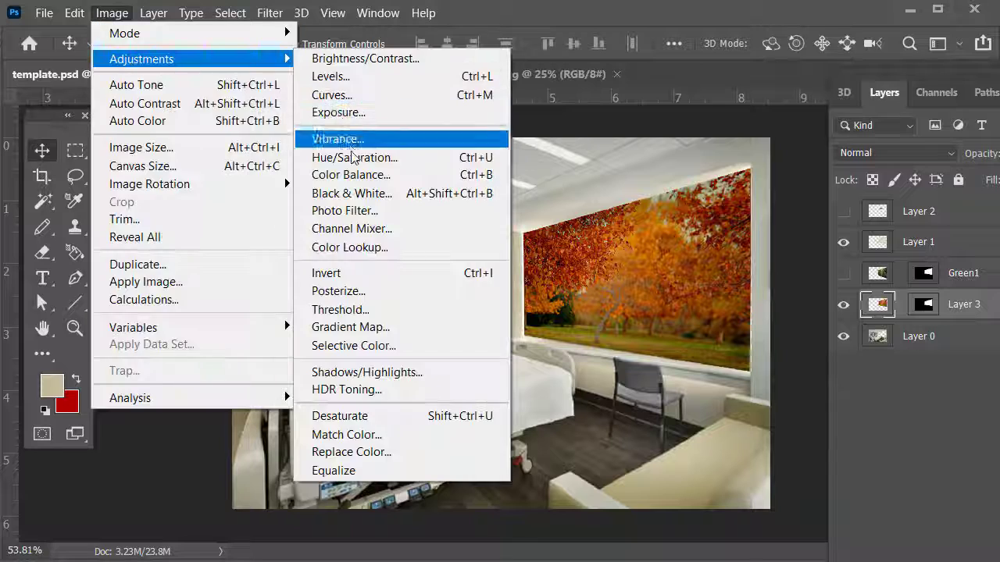
pyautogui.click(335, 156)
pyautogui.moveTo(247, 389); pyautogui.dragTo(229, 376)
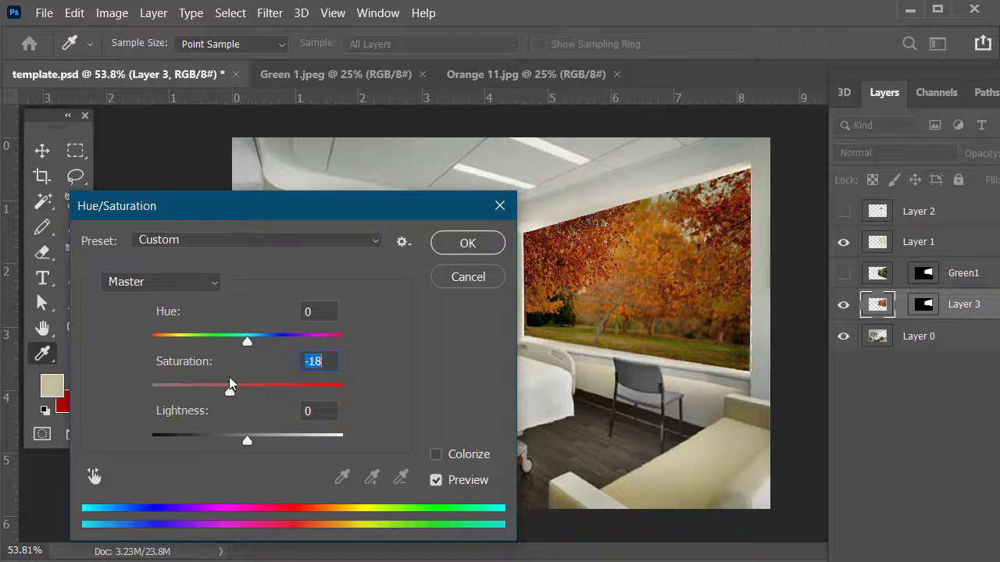
pyautogui.click(461, 244)
# Save a PNG copy of the room with the autumn mural as Orang in the folder containing Green1.png, accepting the PNG format options.
pyautogui.click(43, 13)
pyautogui.click(117, 225)
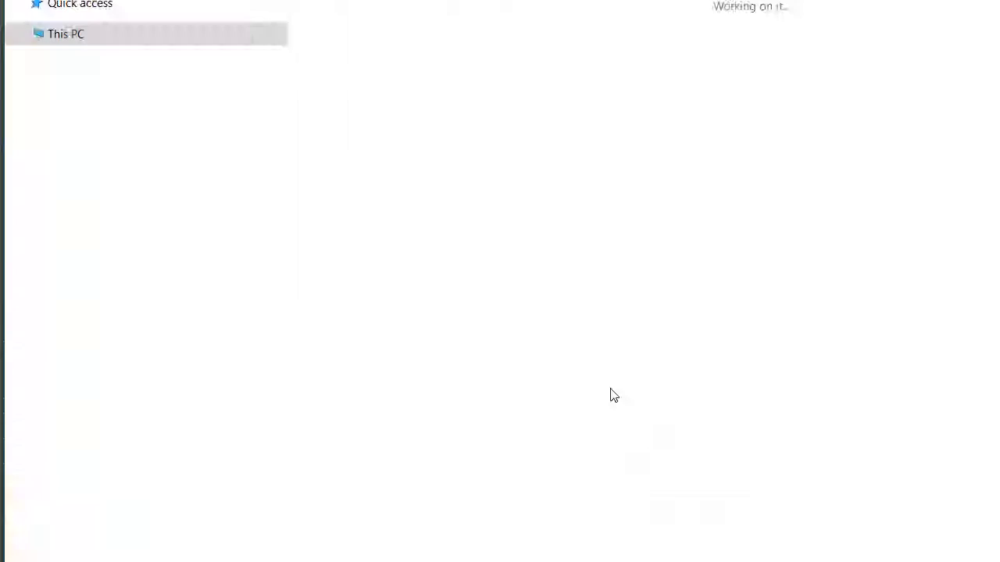
pyautogui.click(570, 461)
pyautogui.click(564, 375)
pyautogui.click(185, 432)
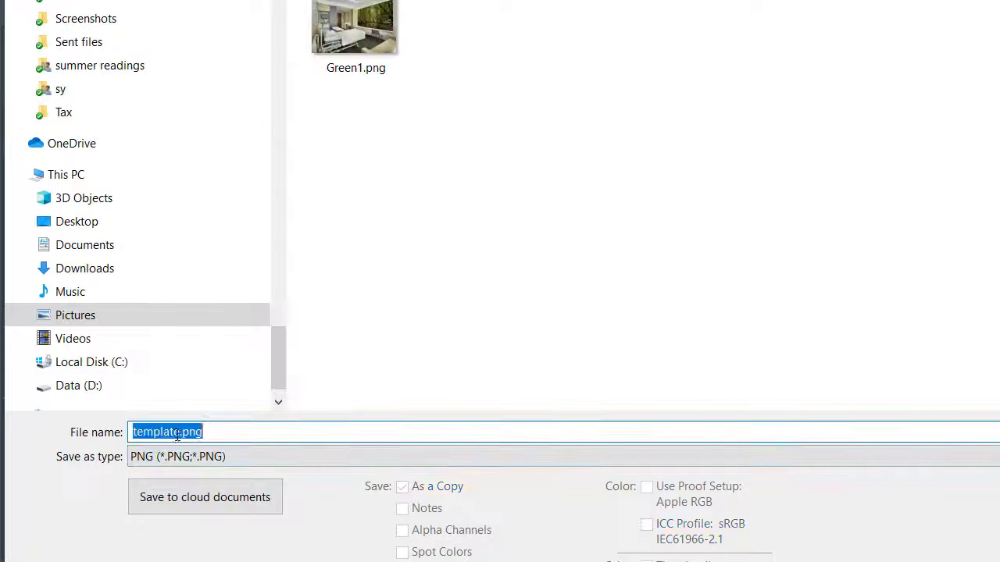
pyautogui.moveTo(178, 432); pyautogui.dragTo(60, 445)
pyautogui.write('Orang')
pyautogui.press('Return')
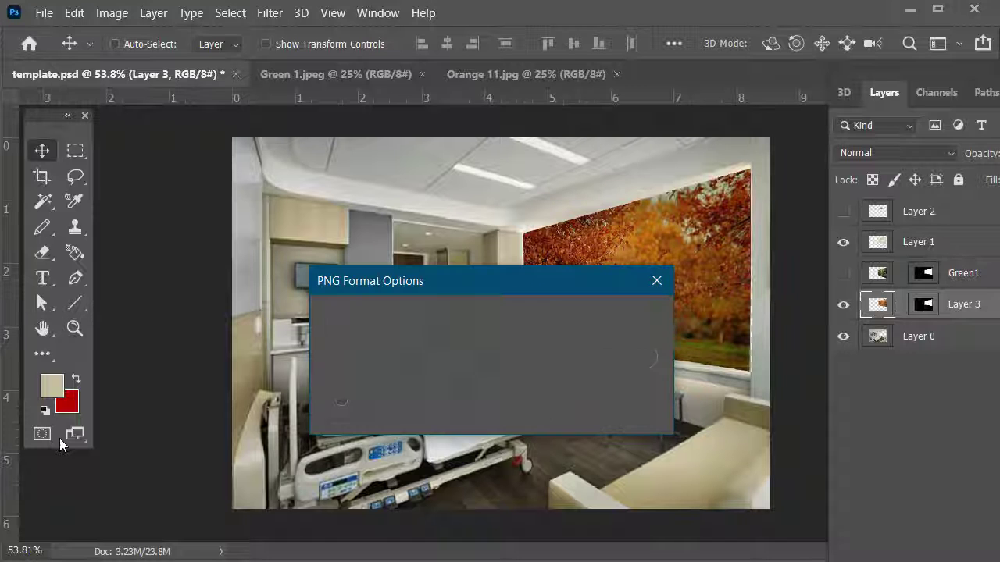
pyautogui.click(621, 327)
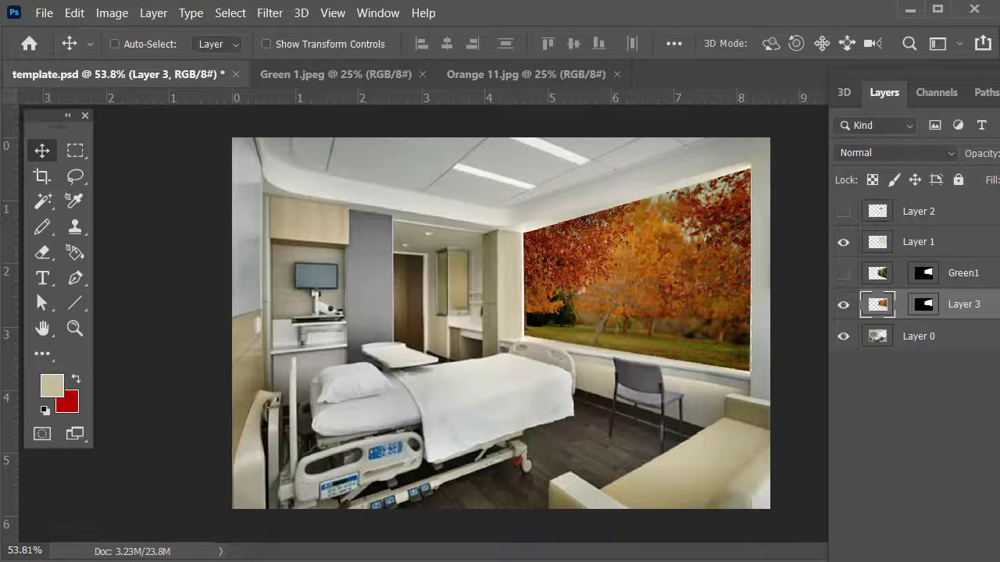